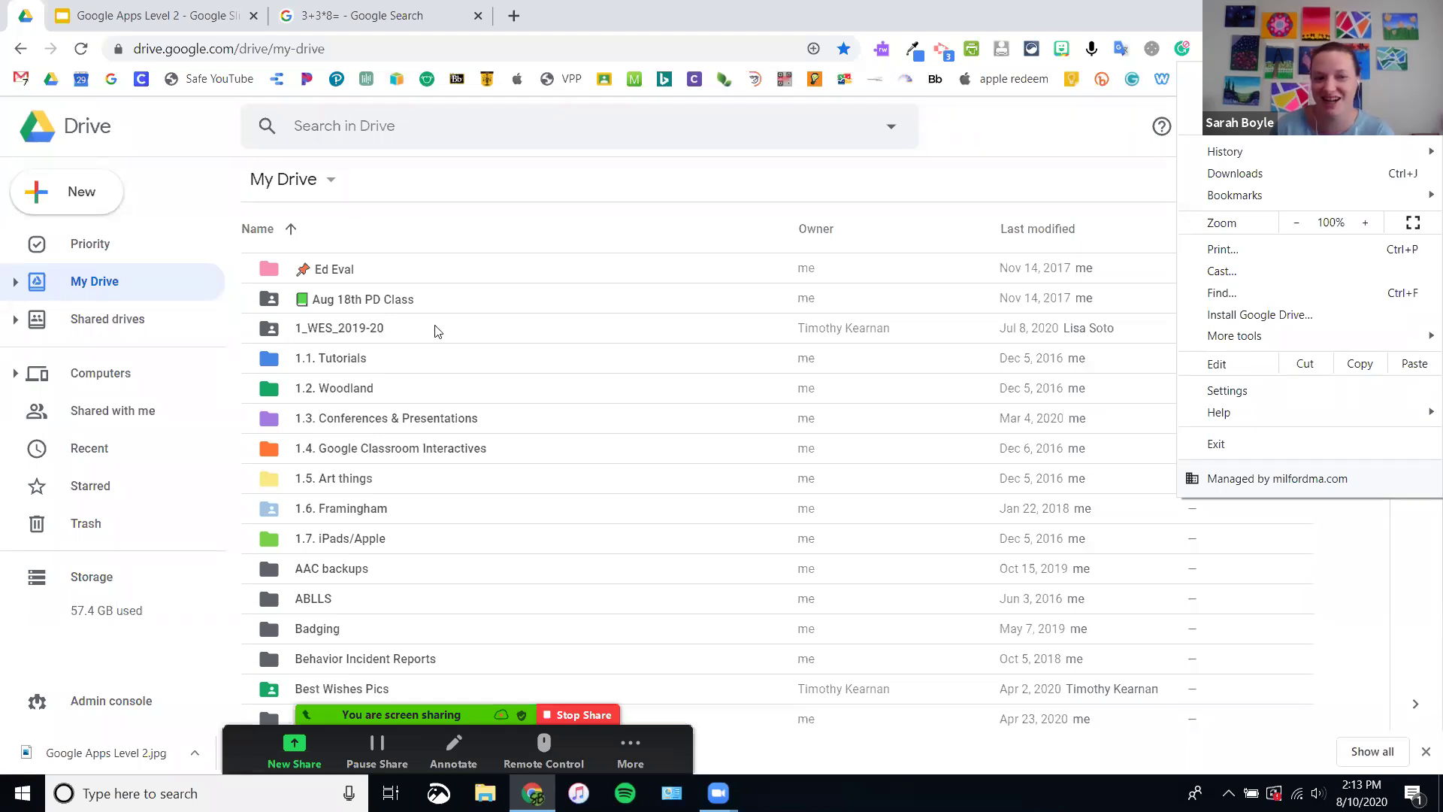
Step: Rename the RC PBIS Model Lessons folder in My Drive by removing the apple emoji from its name
{"action": "left_click", "coordinate": [362, 466]}
{"action": "scroll", "coordinate": [346, 436], "scroll_direction": "up", "scroll_amount": 5}
{"action": "scroll", "coordinate": [327, 404], "scroll_direction": "up", "scroll_amount": 2}
{"action": "scroll", "coordinate": [308, 489], "scroll_direction": "down", "scroll_amount": 3}
{"action": "scroll", "coordinate": [306, 320], "scroll_direction": "up", "scroll_amount": 1}
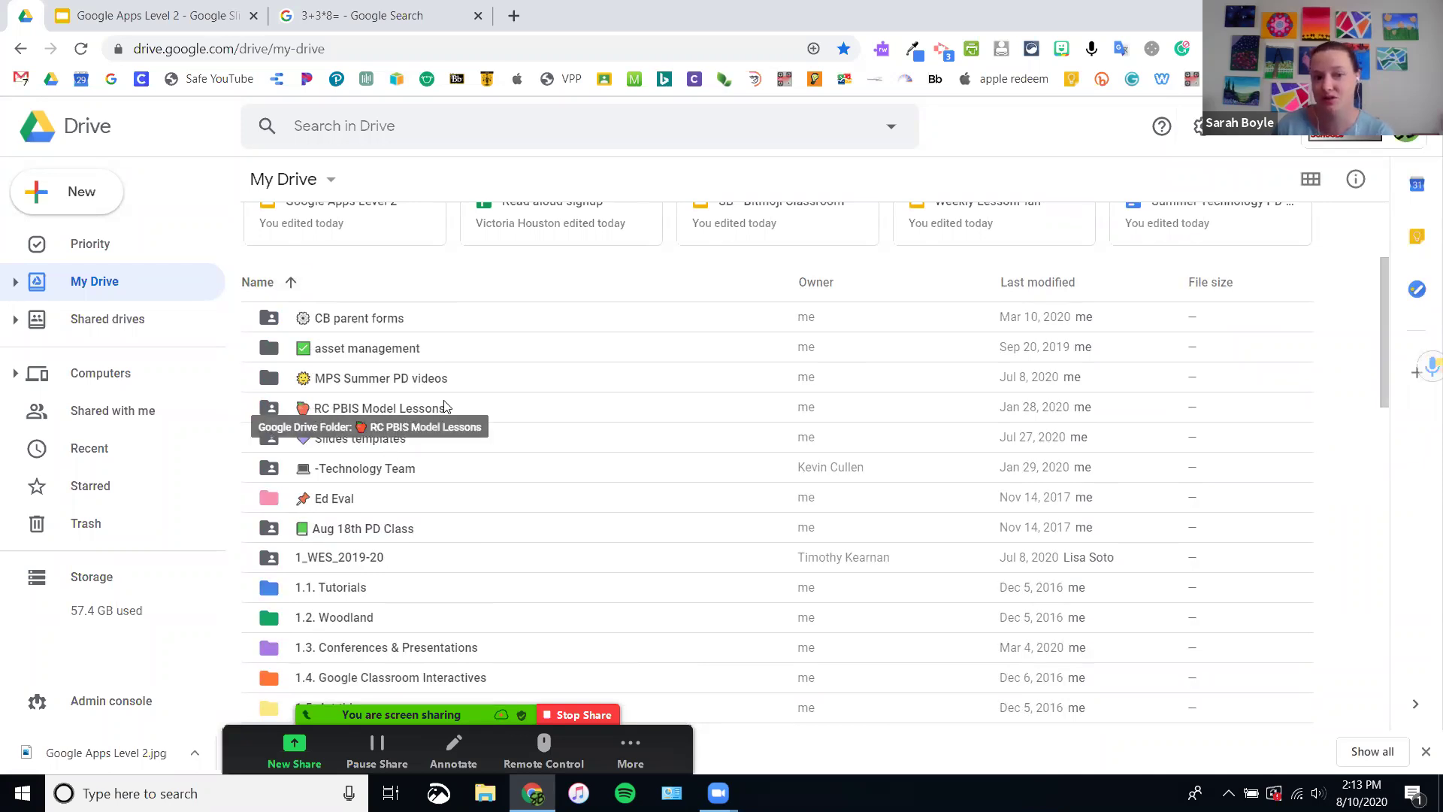
{"action": "left_click", "coordinate": [404, 409]}
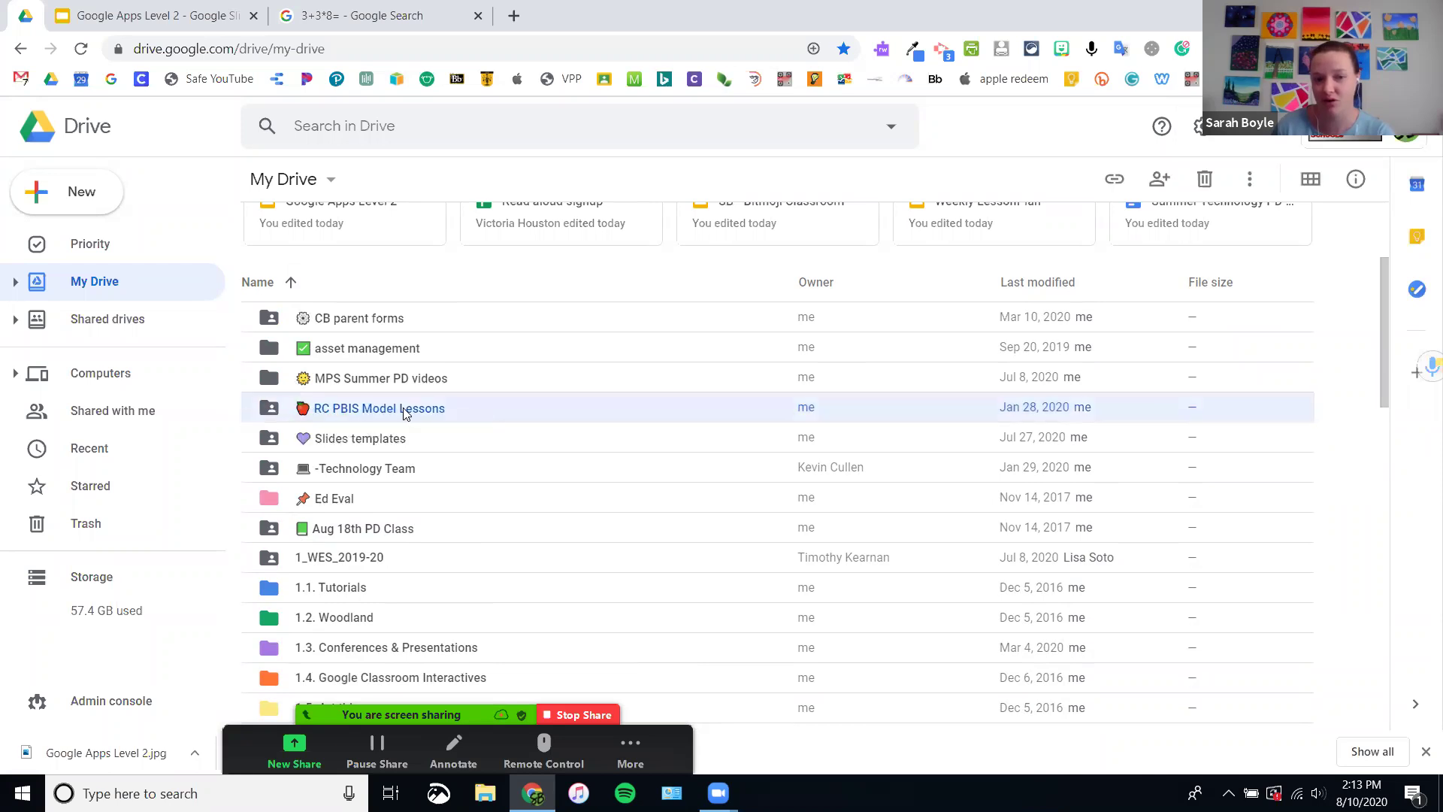
{"action": "right_click", "coordinate": [405, 412]}
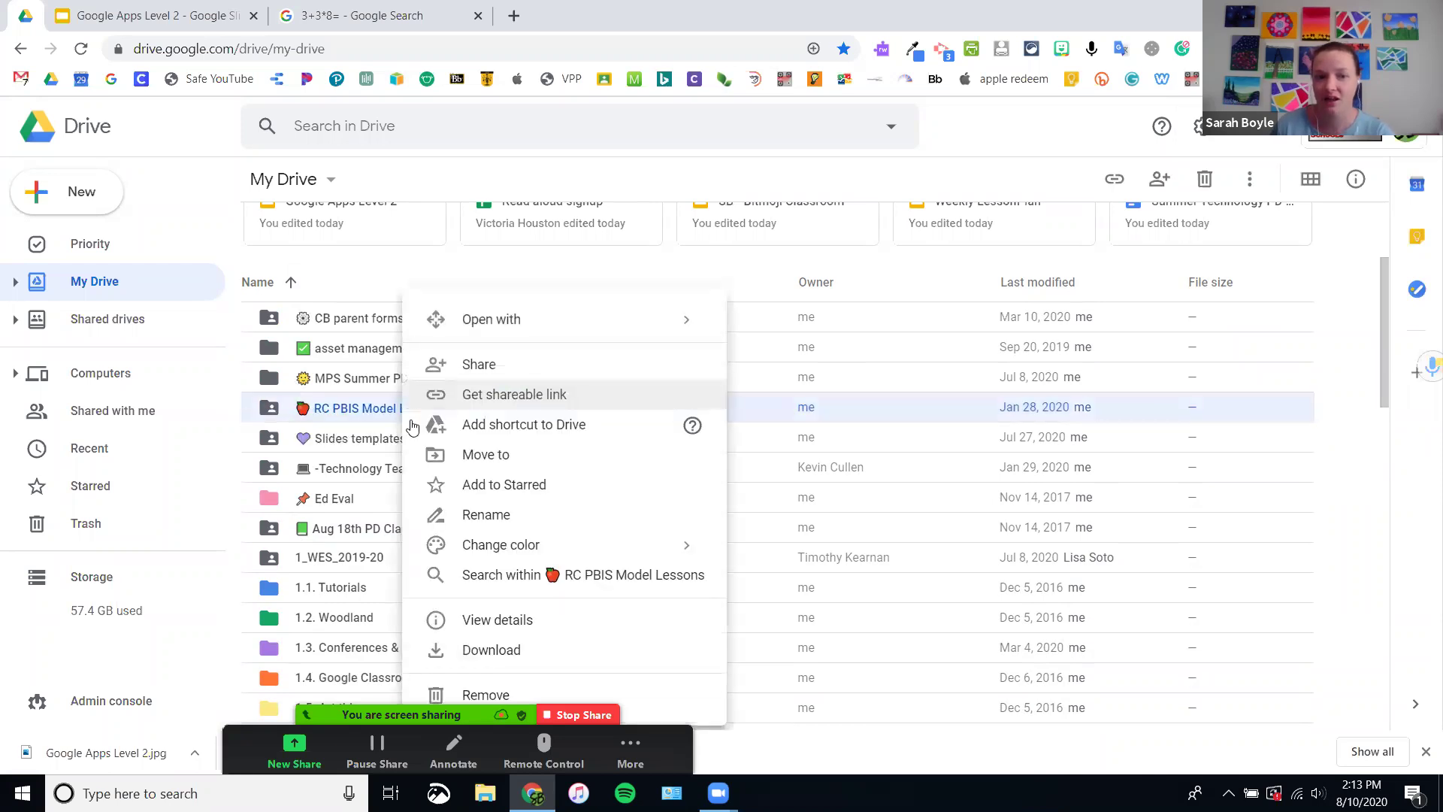
{"action": "left_click", "coordinate": [466, 515]}
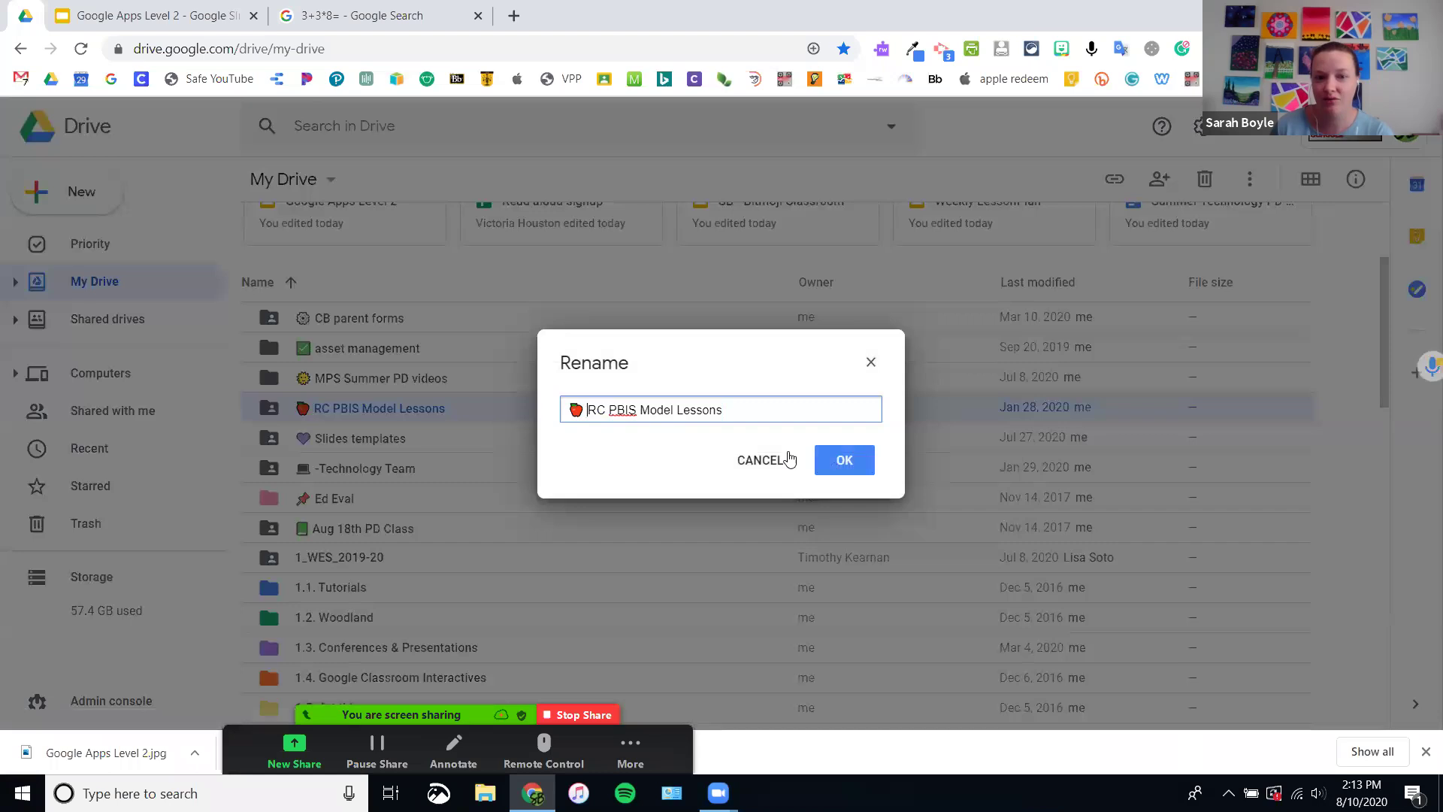
{"action": "key", "text": "BackSpace"}
{"action": "key", "text": "BackSpace"}
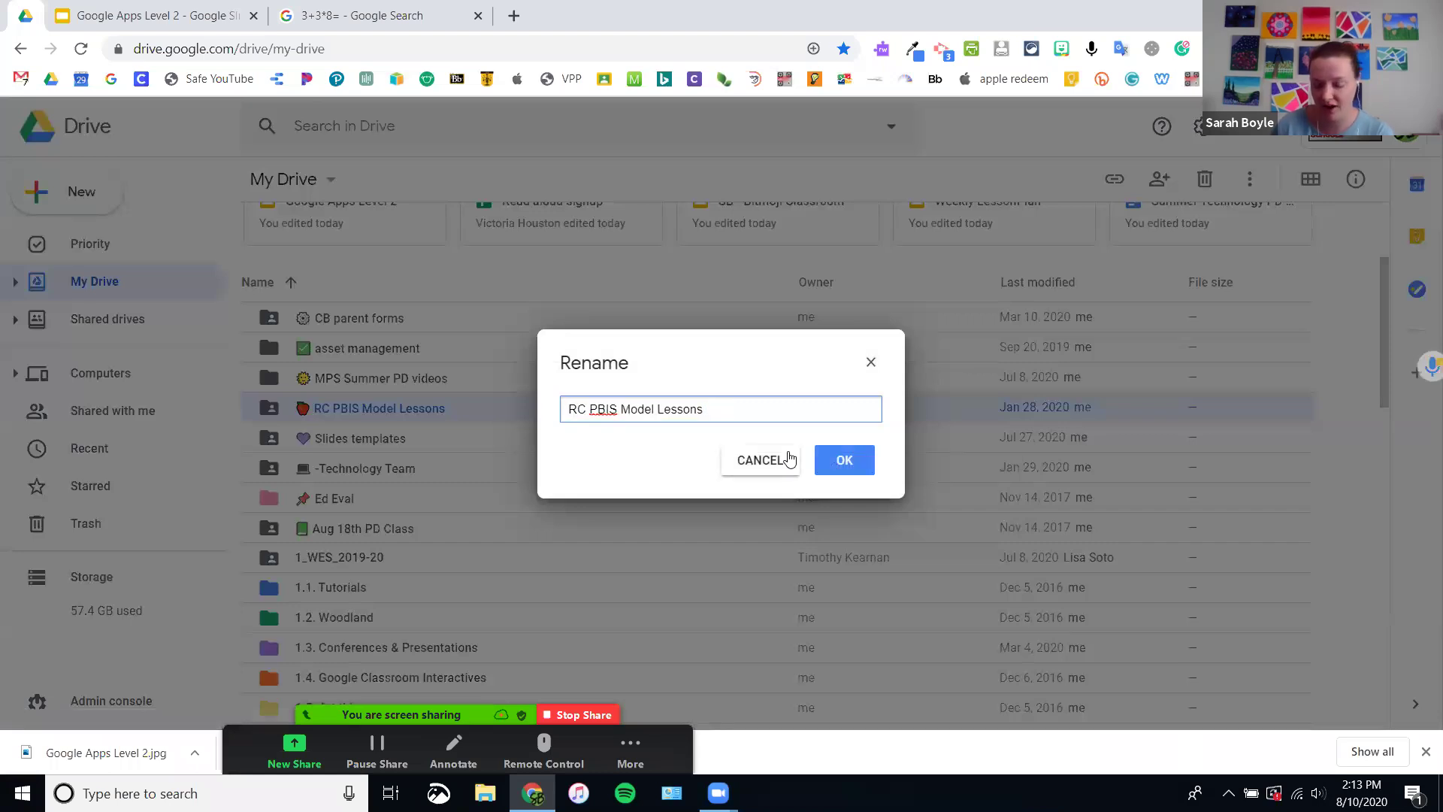
{"action": "left_click", "coordinate": [861, 462]}
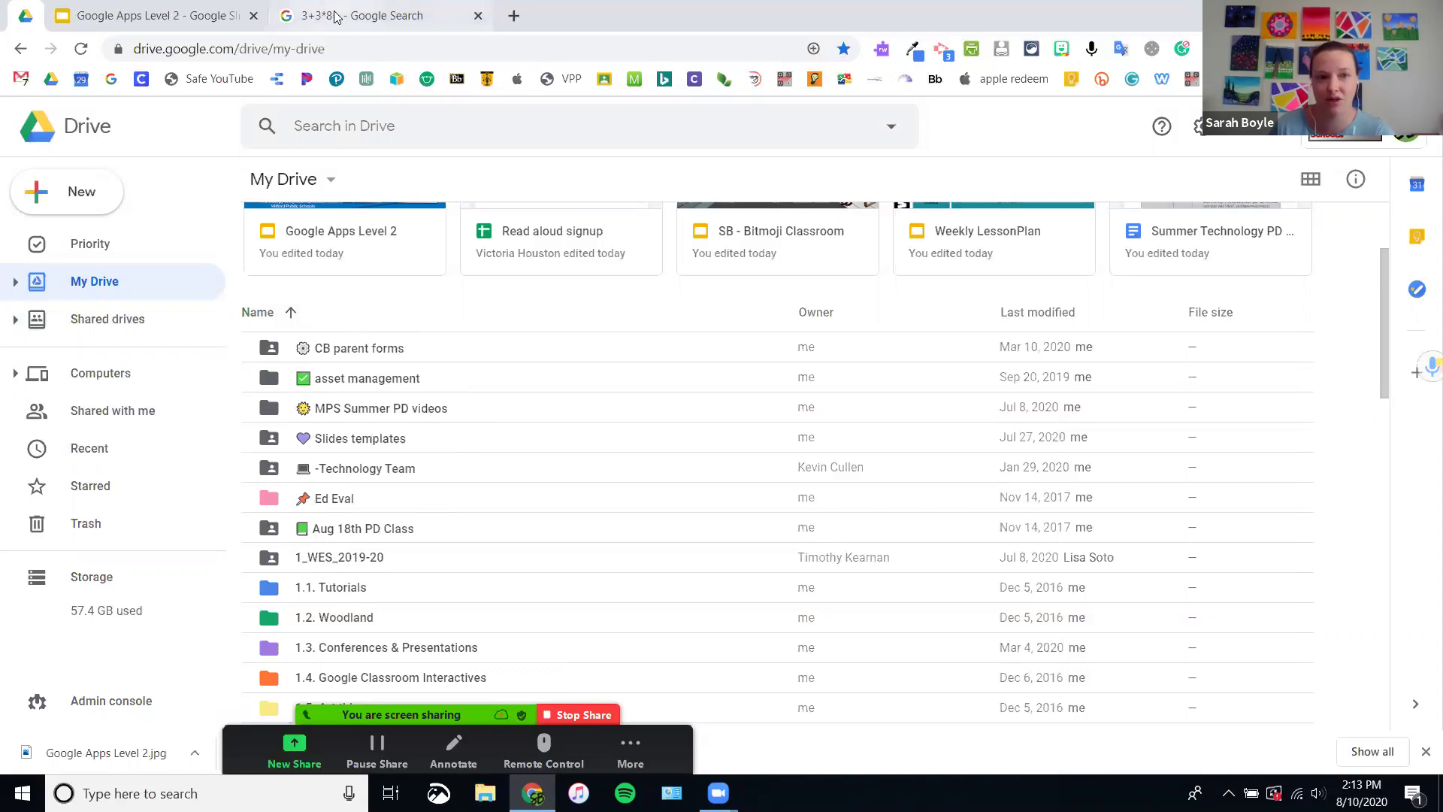
Step: Switch to the Google Apps Level 2 presentation and highlight the Shift-Z bullet on the Drive slide
{"action": "left_click", "coordinate": [263, 239]}
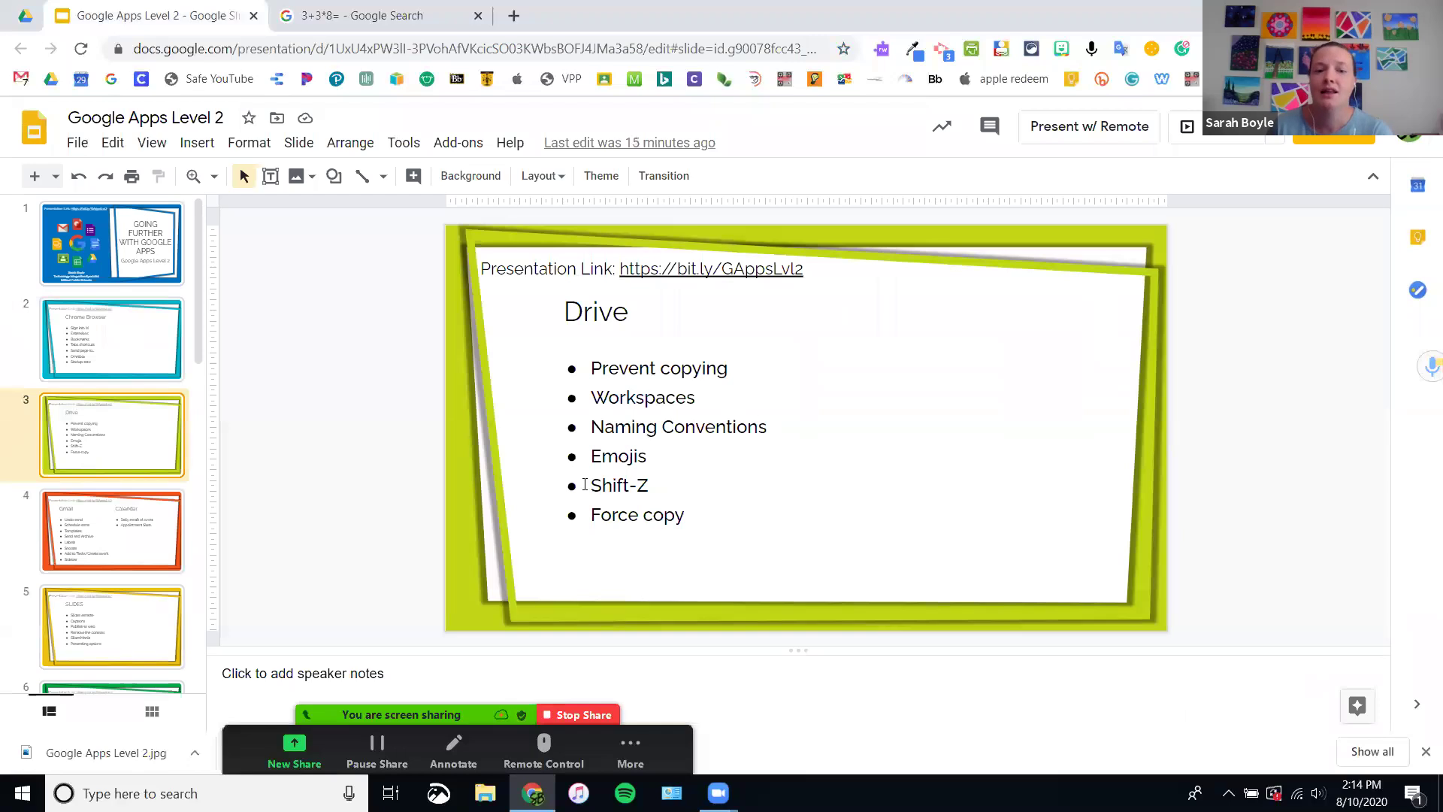
{"action": "double_click", "coordinate": [661, 484]}
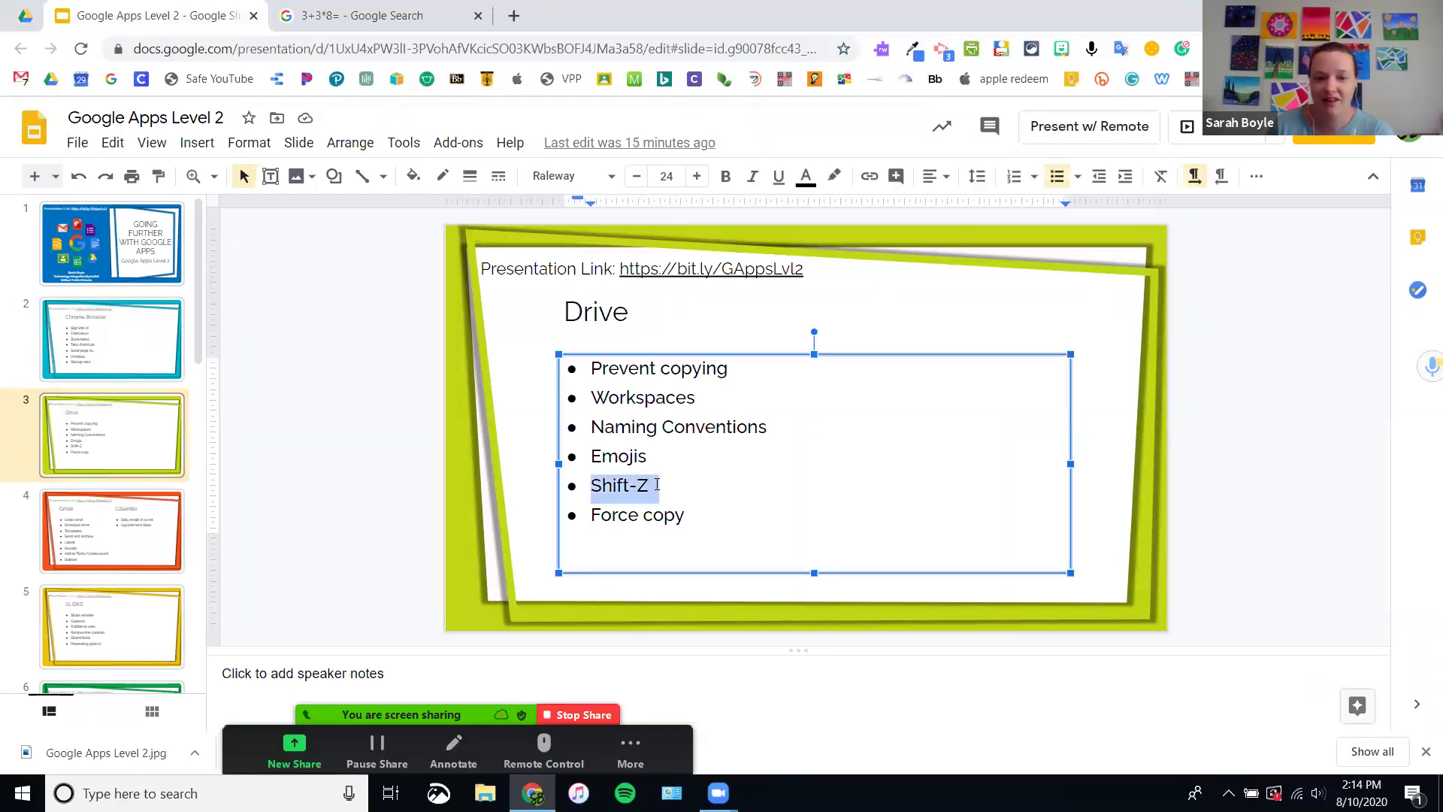
{"action": "left_click", "coordinate": [687, 484]}
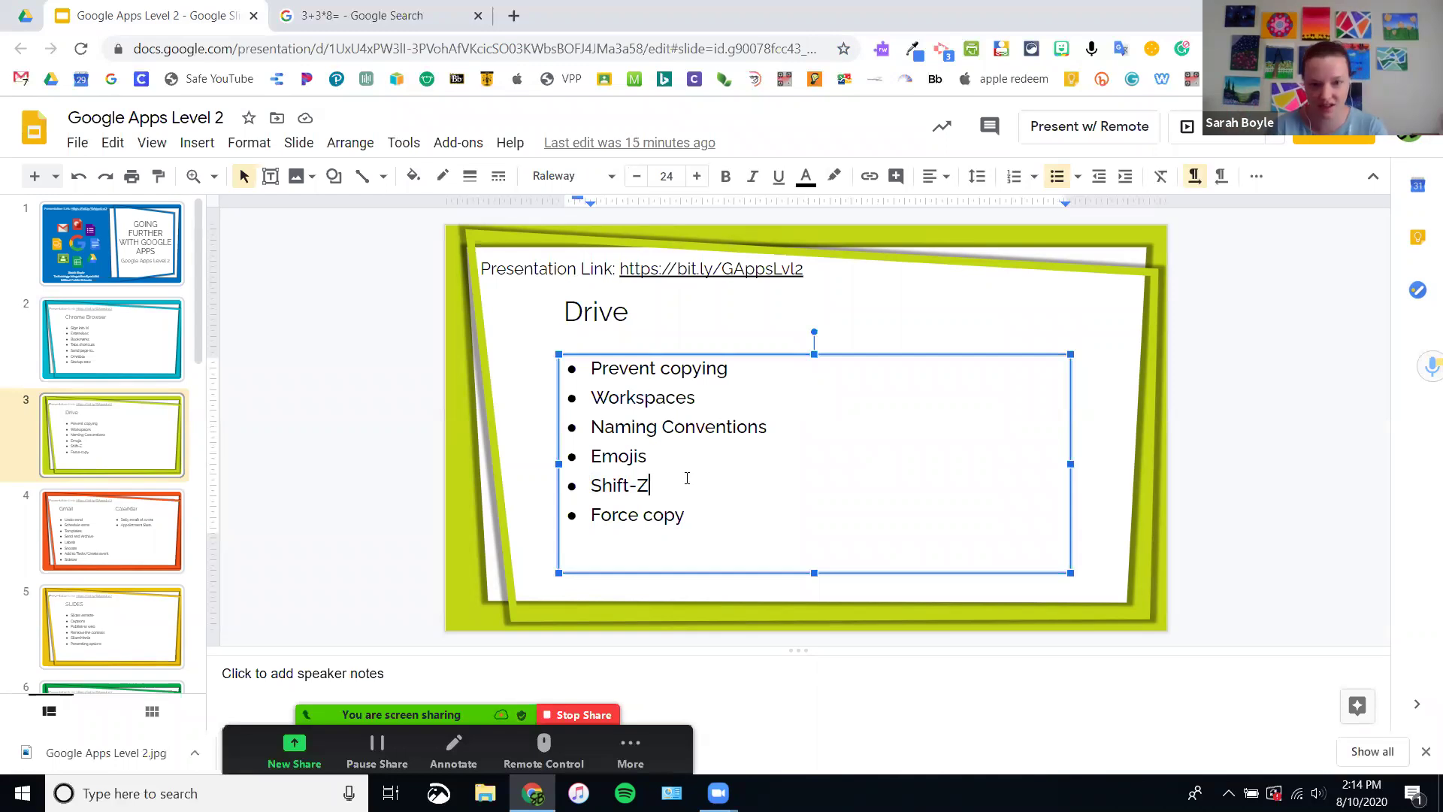
Step: Return to Google Drive and move the Copy of Black & Rainbow presentation into the Bitmoji class things folder
{"action": "left_click", "coordinate": [25, 15]}
{"action": "scroll", "coordinate": [451, 539], "scroll_direction": "down", "scroll_amount": 15}
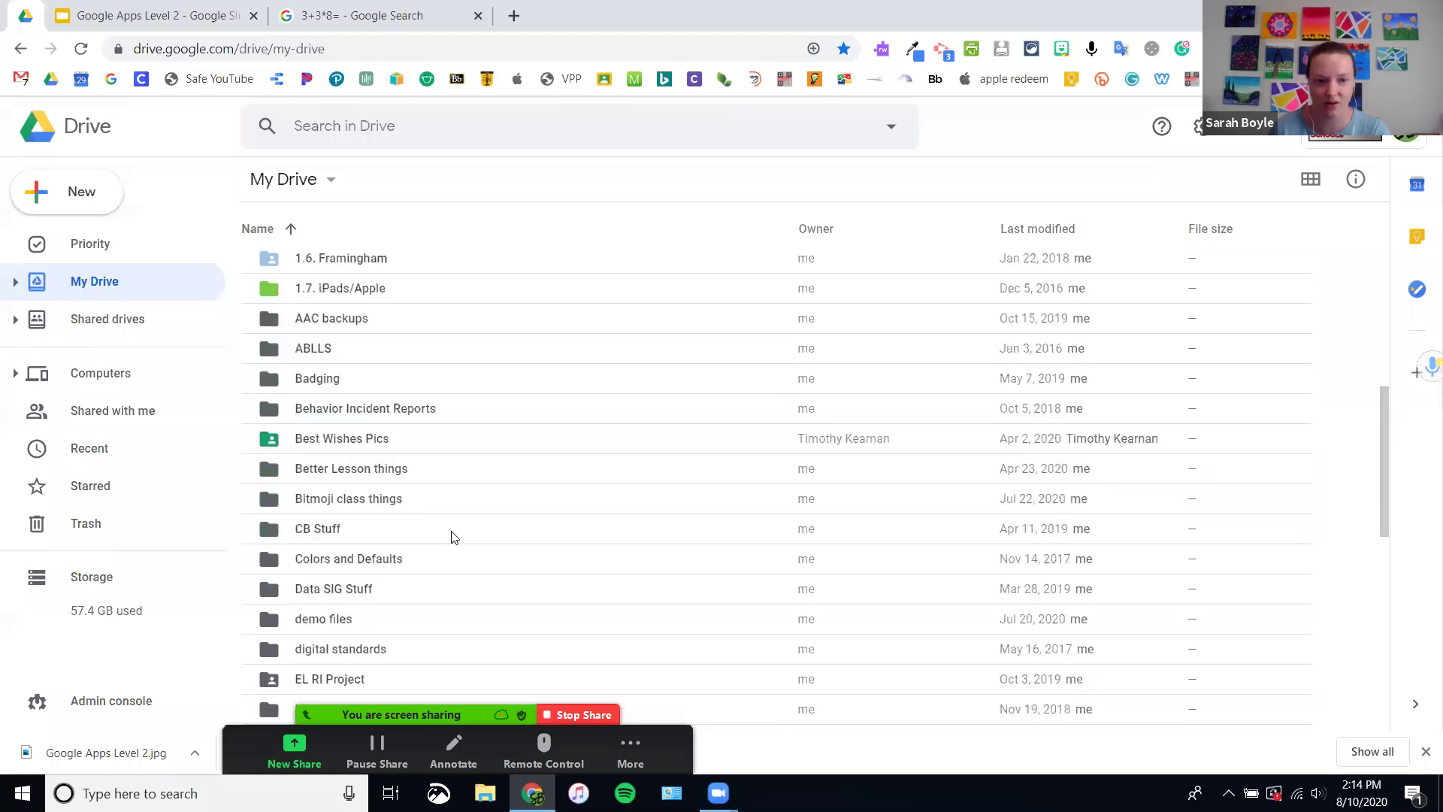
{"action": "scroll", "coordinate": [453, 536], "scroll_direction": "down", "scroll_amount": 20}
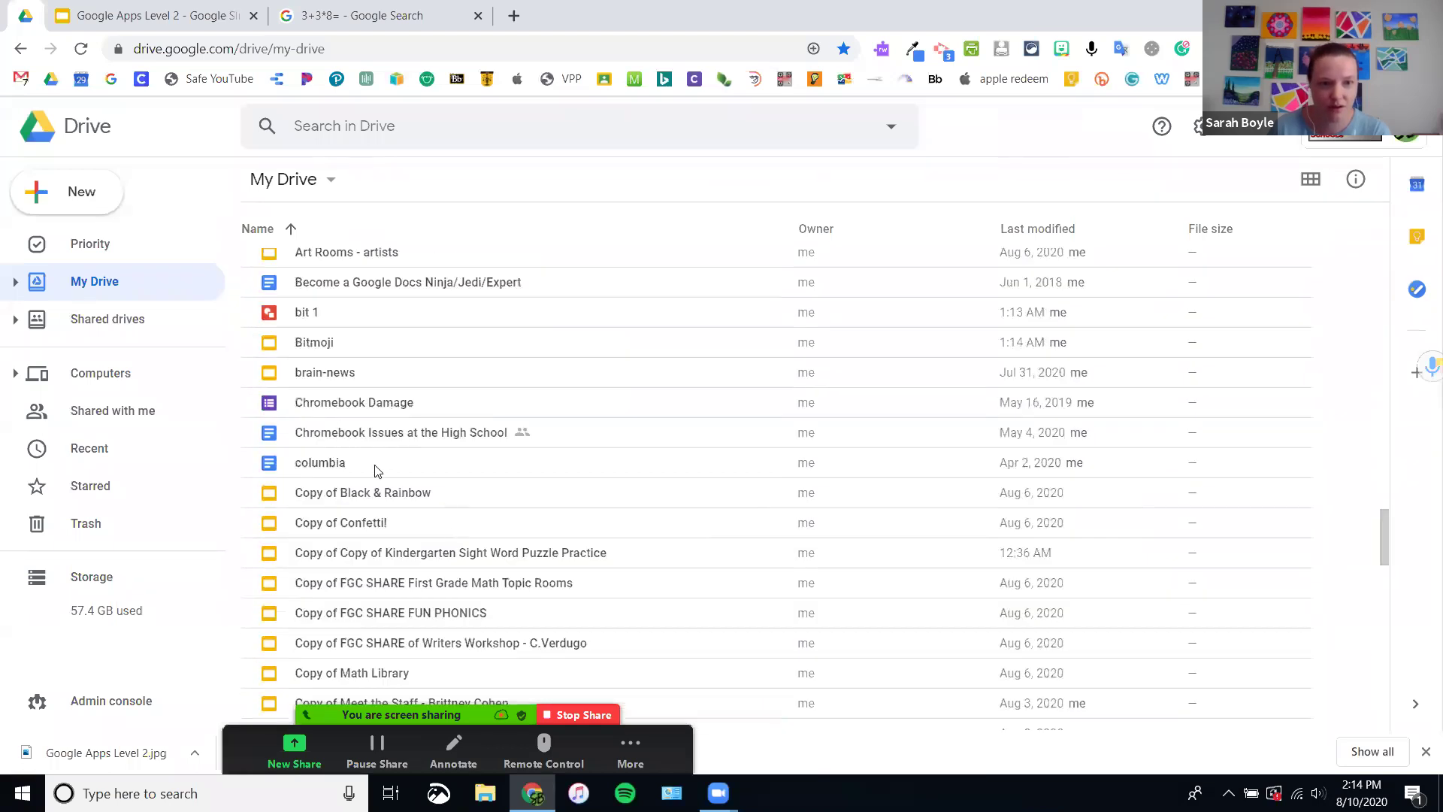
{"action": "left_click", "coordinate": [327, 504]}
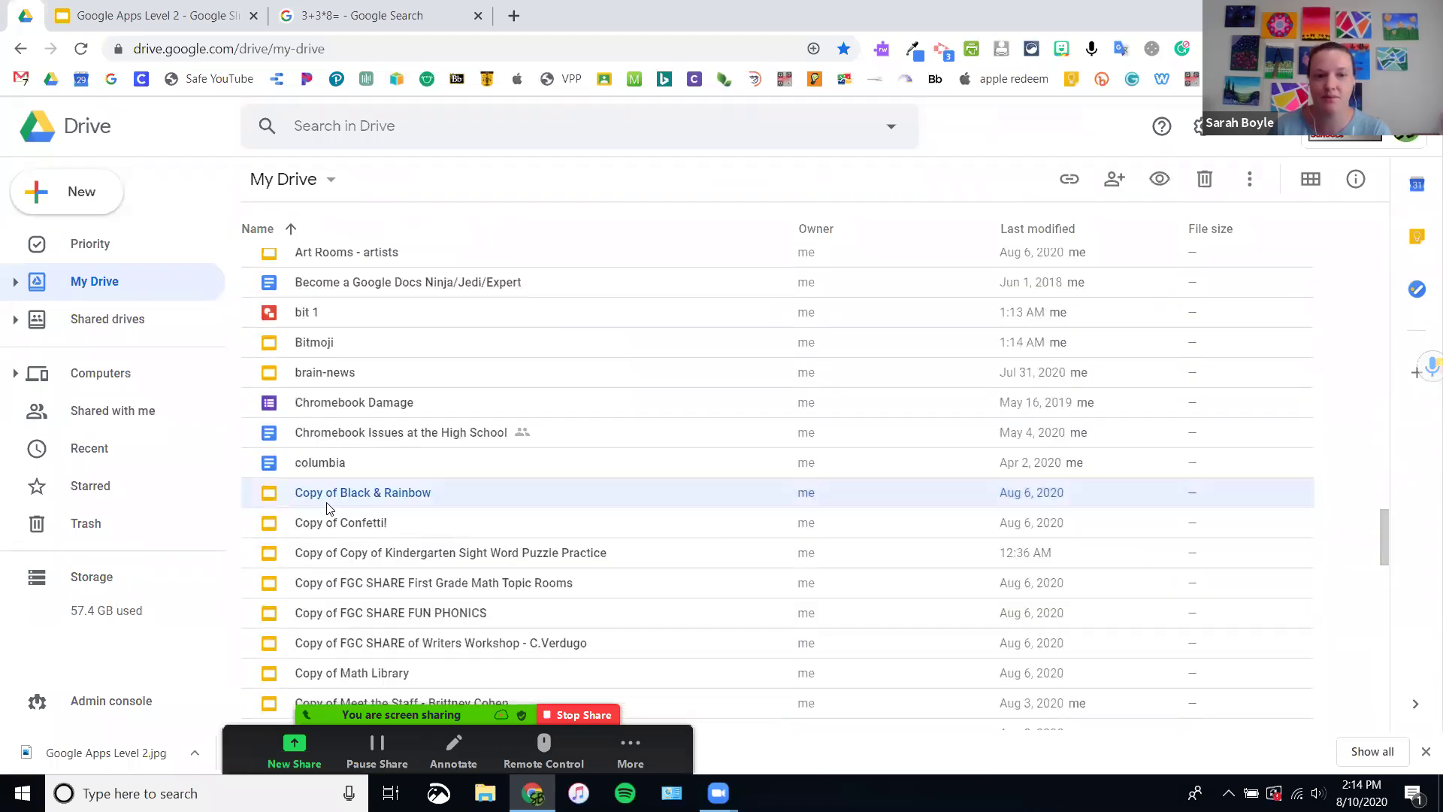
{"action": "right_click", "coordinate": [411, 498]}
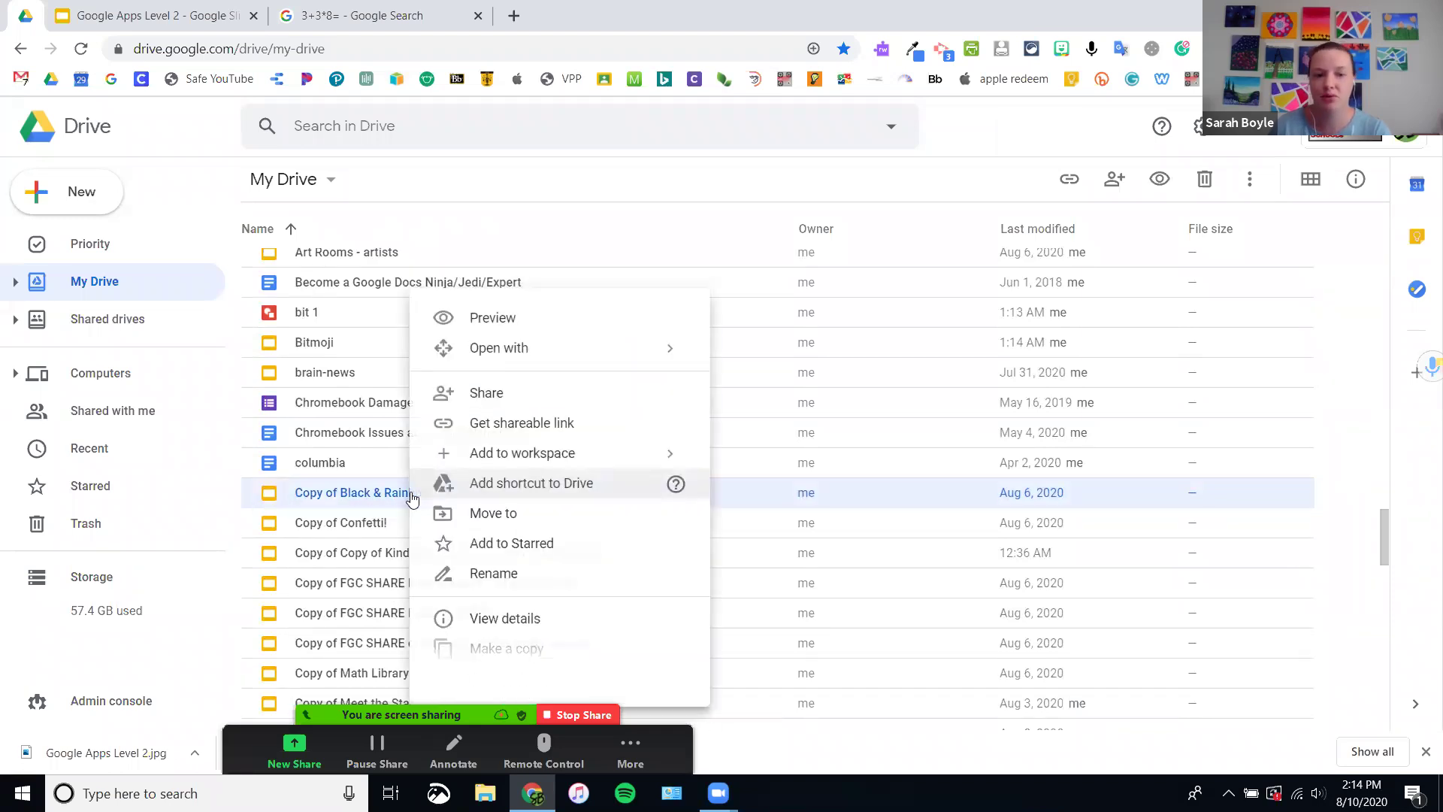
{"action": "left_click", "coordinate": [493, 518]}
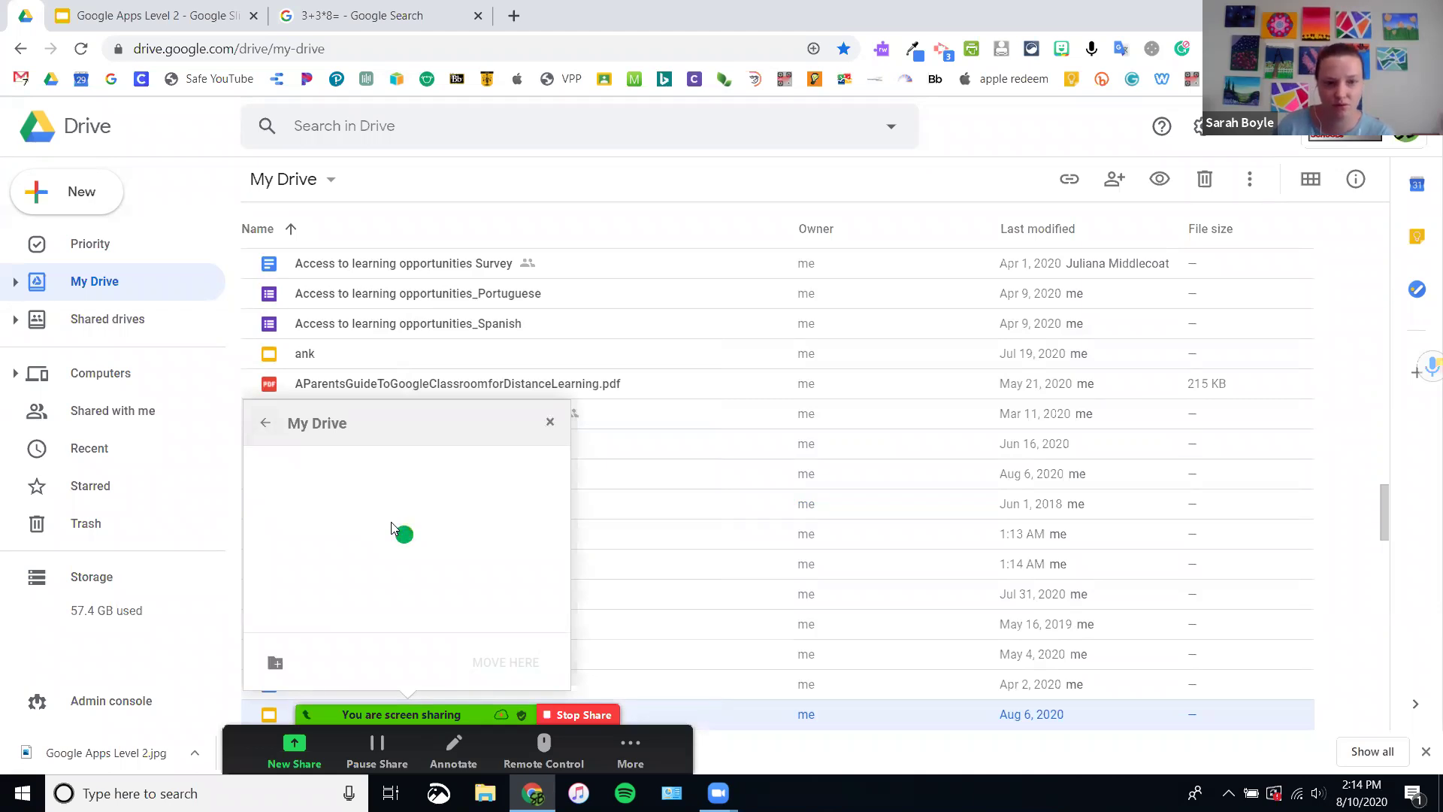
{"action": "scroll", "coordinate": [326, 534], "scroll_direction": "down", "scroll_amount": 5}
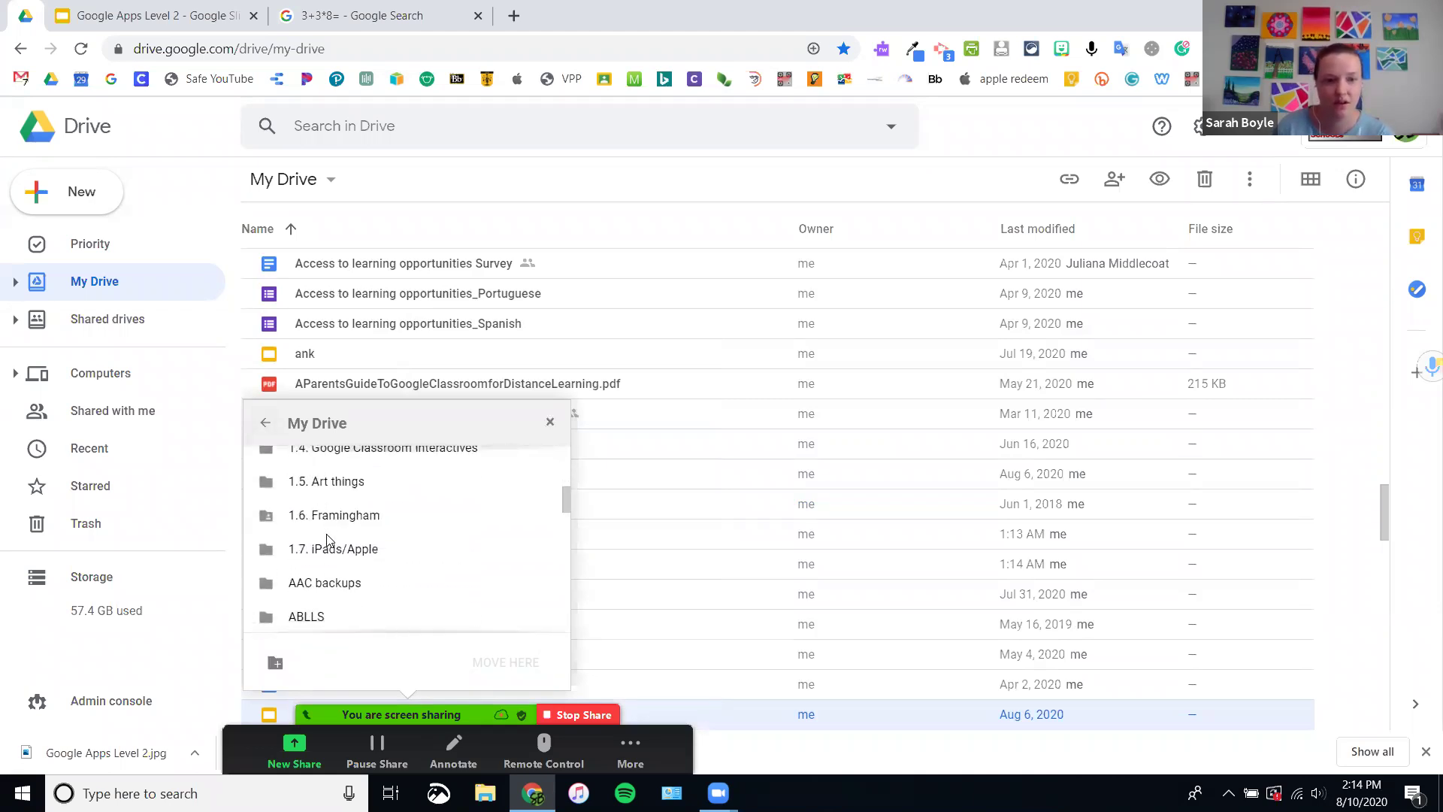
{"action": "scroll", "coordinate": [326, 537], "scroll_direction": "down", "scroll_amount": 8}
{"action": "scroll", "coordinate": [326, 538], "scroll_direction": "up", "scroll_amount": 8}
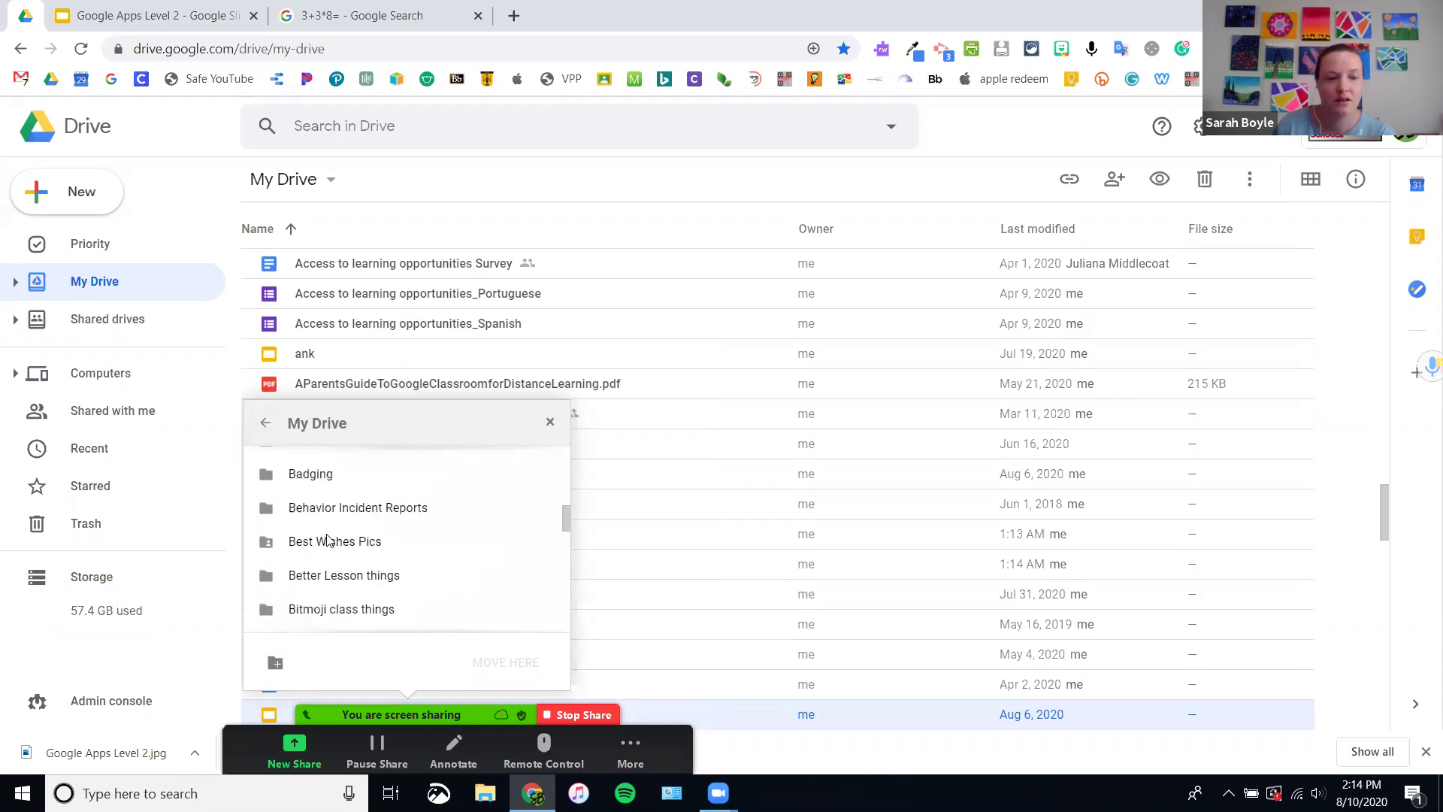
{"action": "scroll", "coordinate": [330, 535], "scroll_direction": "down", "scroll_amount": 2}
{"action": "left_click", "coordinate": [342, 521]}
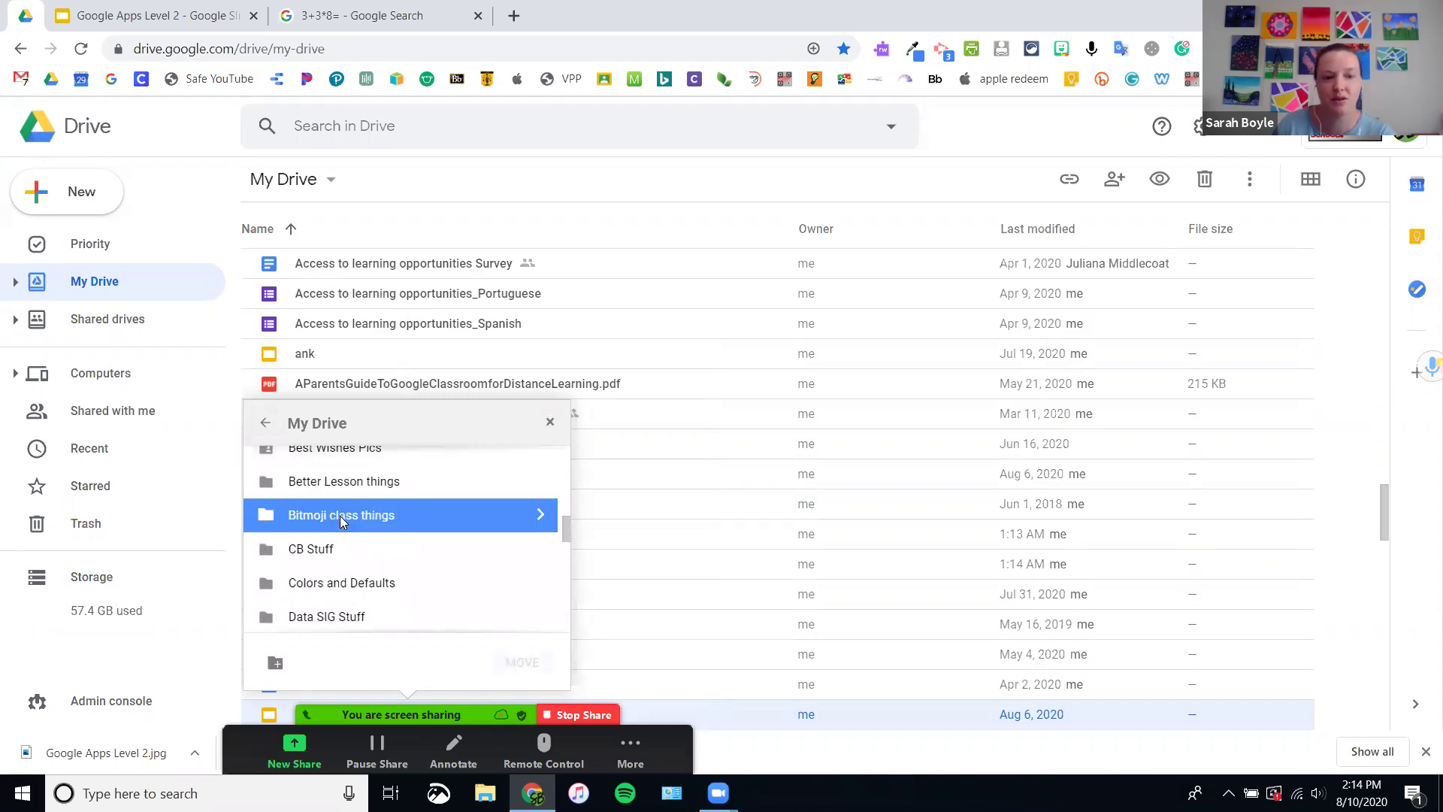
{"action": "left_click", "coordinate": [522, 663]}
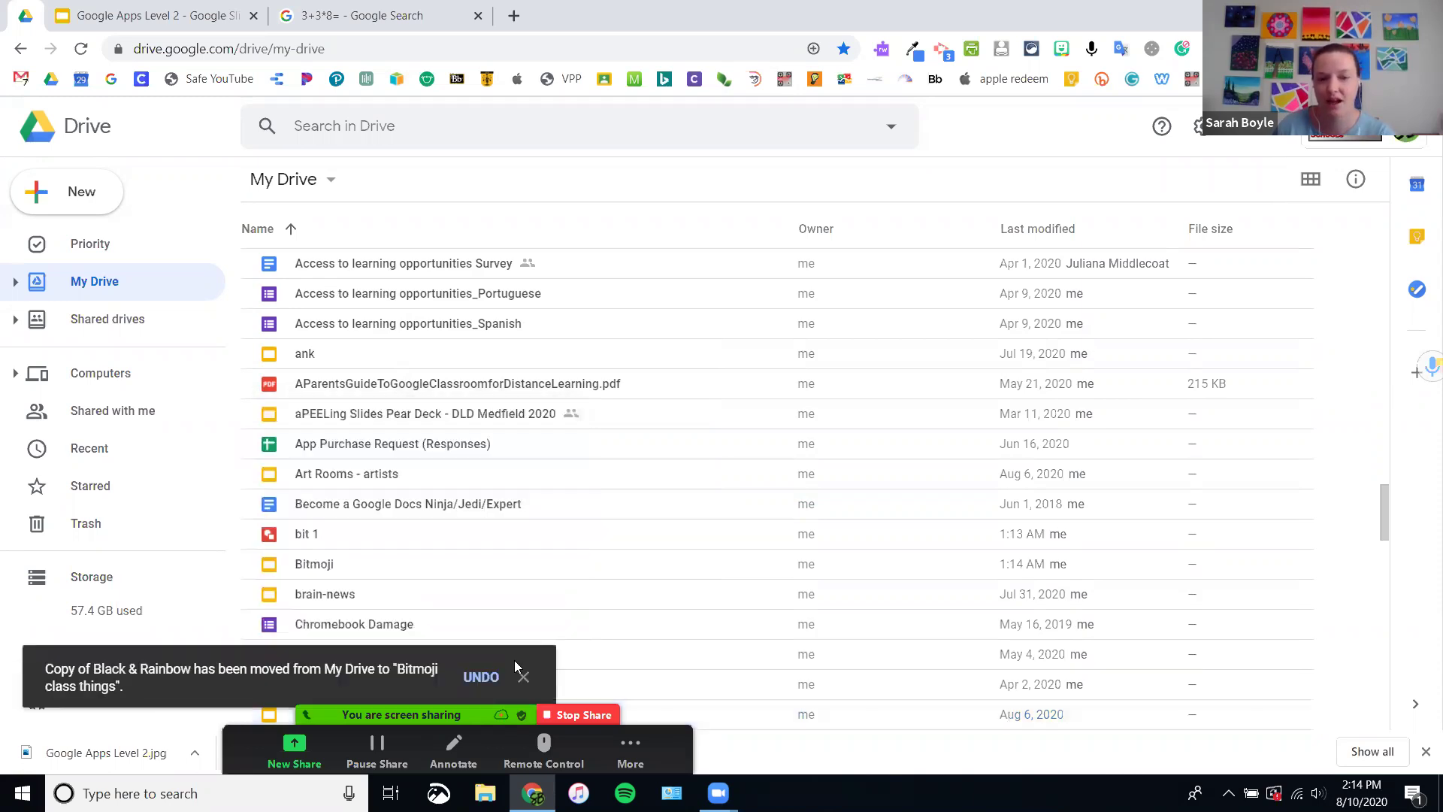
Step: Open the Bitmoji class things folder from the My Drive list
{"action": "scroll", "coordinate": [438, 594], "scroll_direction": "up", "scroll_amount": 10}
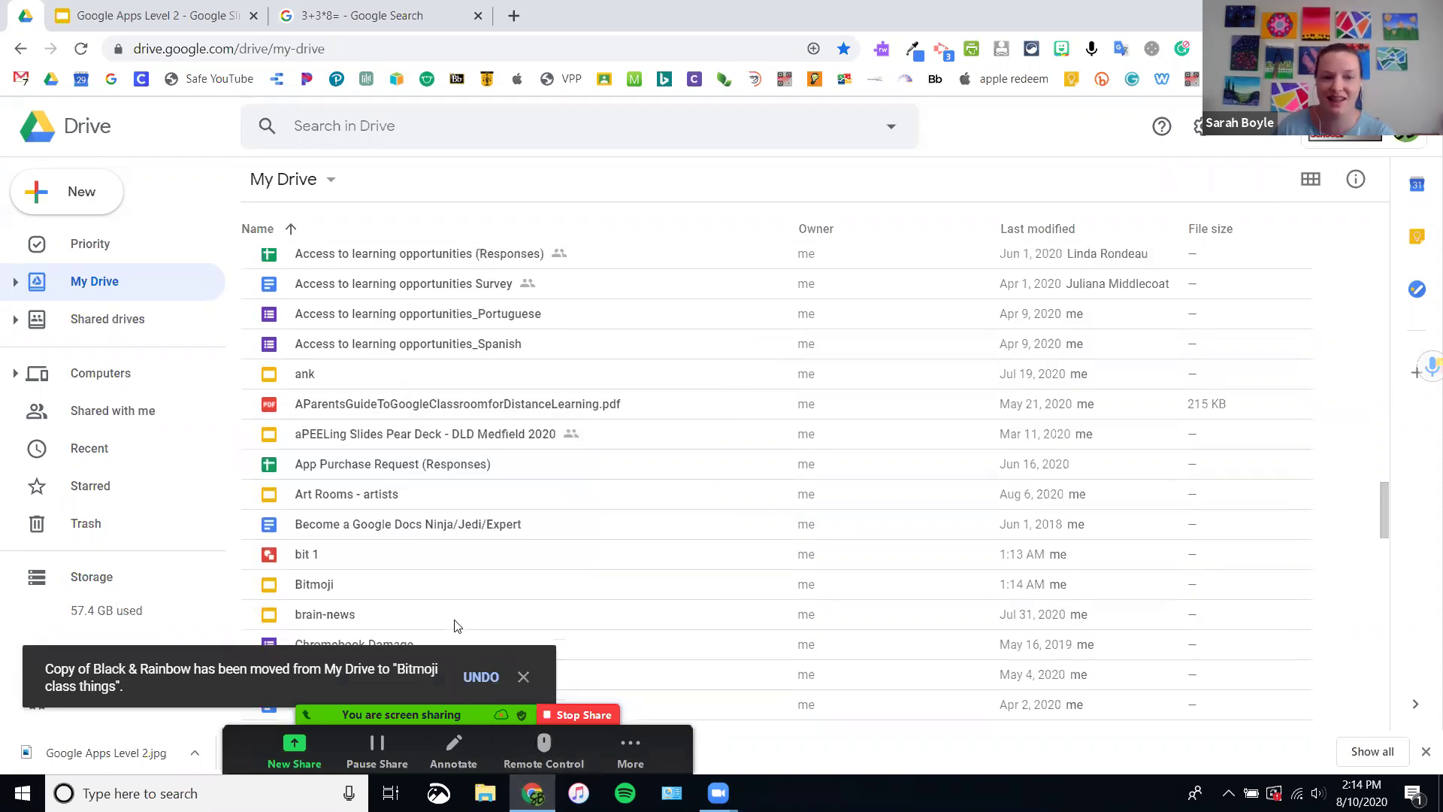
{"action": "scroll", "coordinate": [438, 593], "scroll_direction": "up", "scroll_amount": 10}
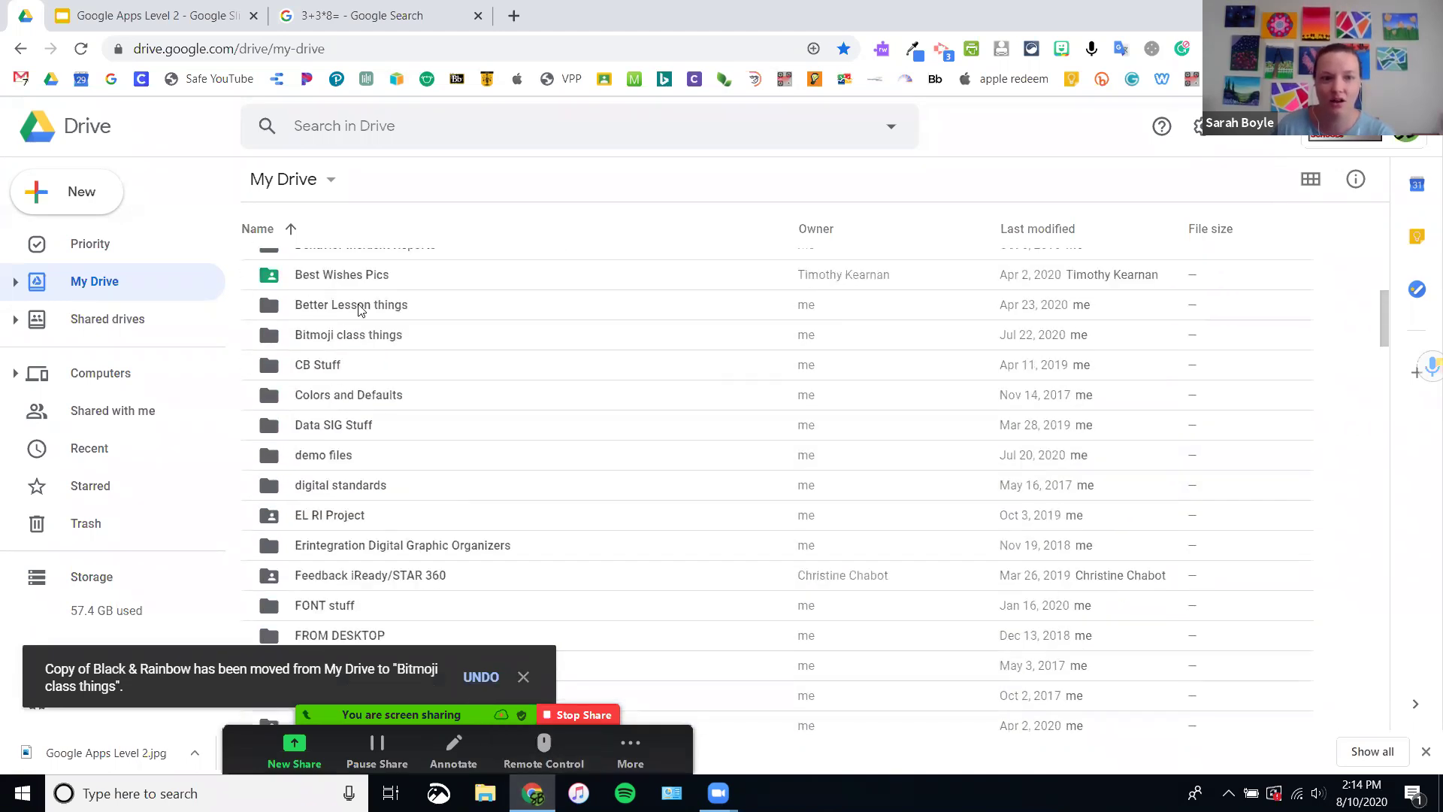
{"action": "double_click", "coordinate": [378, 338]}
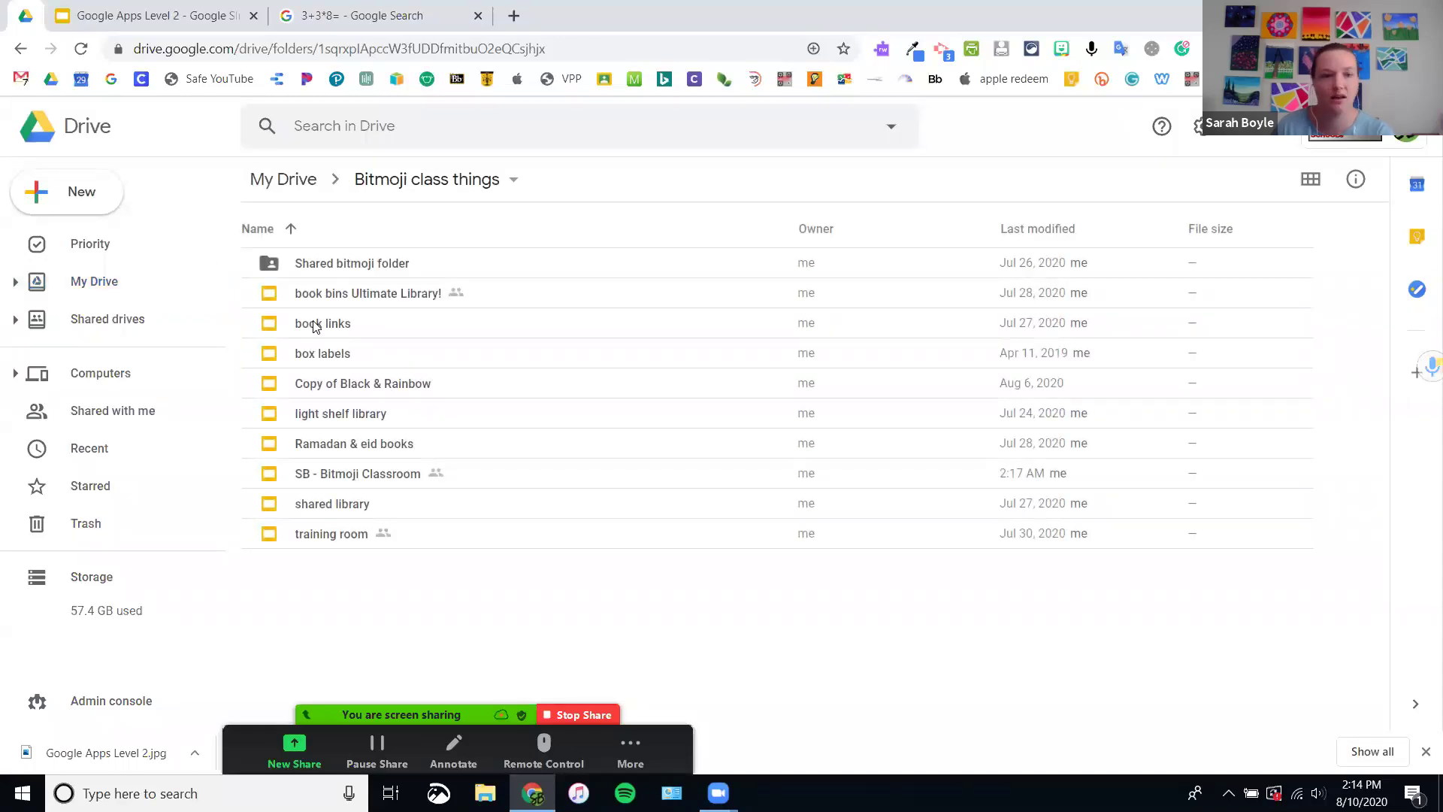
Step: Add Copy of Black & Rainbow to the MPS Summer PD videos folder while keeping it in its current folder
{"action": "left_click", "coordinate": [366, 386]}
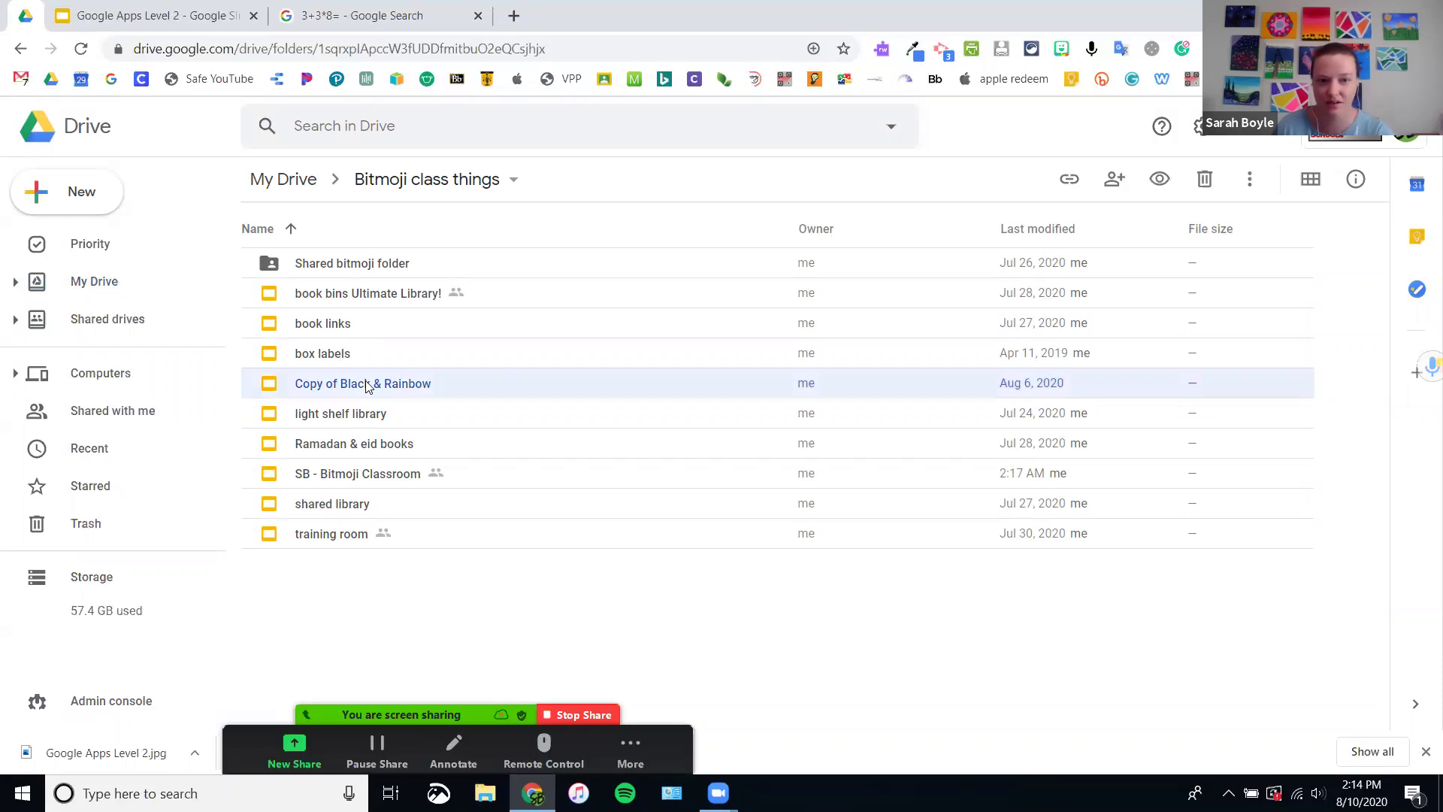
{"action": "left_click", "coordinate": [685, 400]}
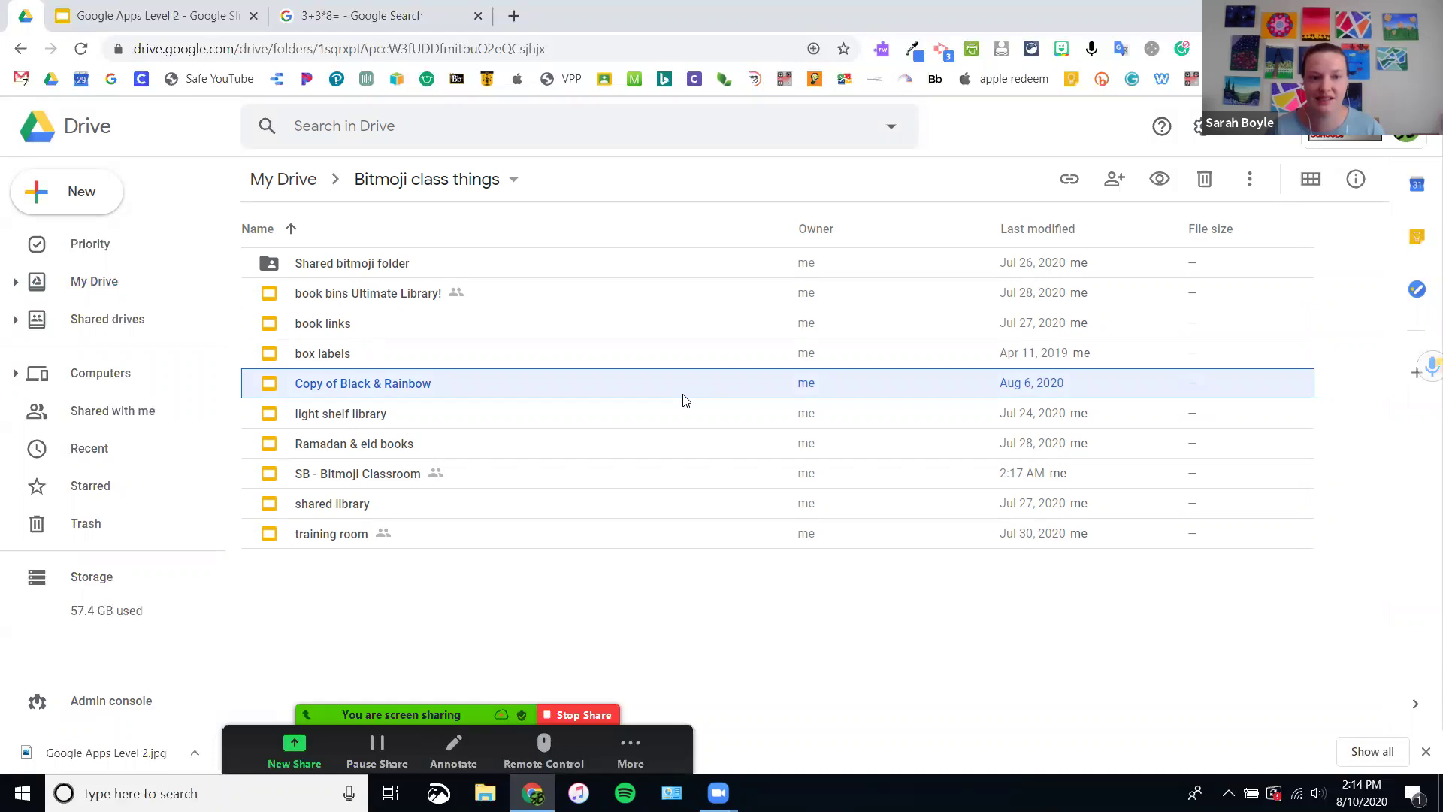
{"action": "key", "text": "z"}
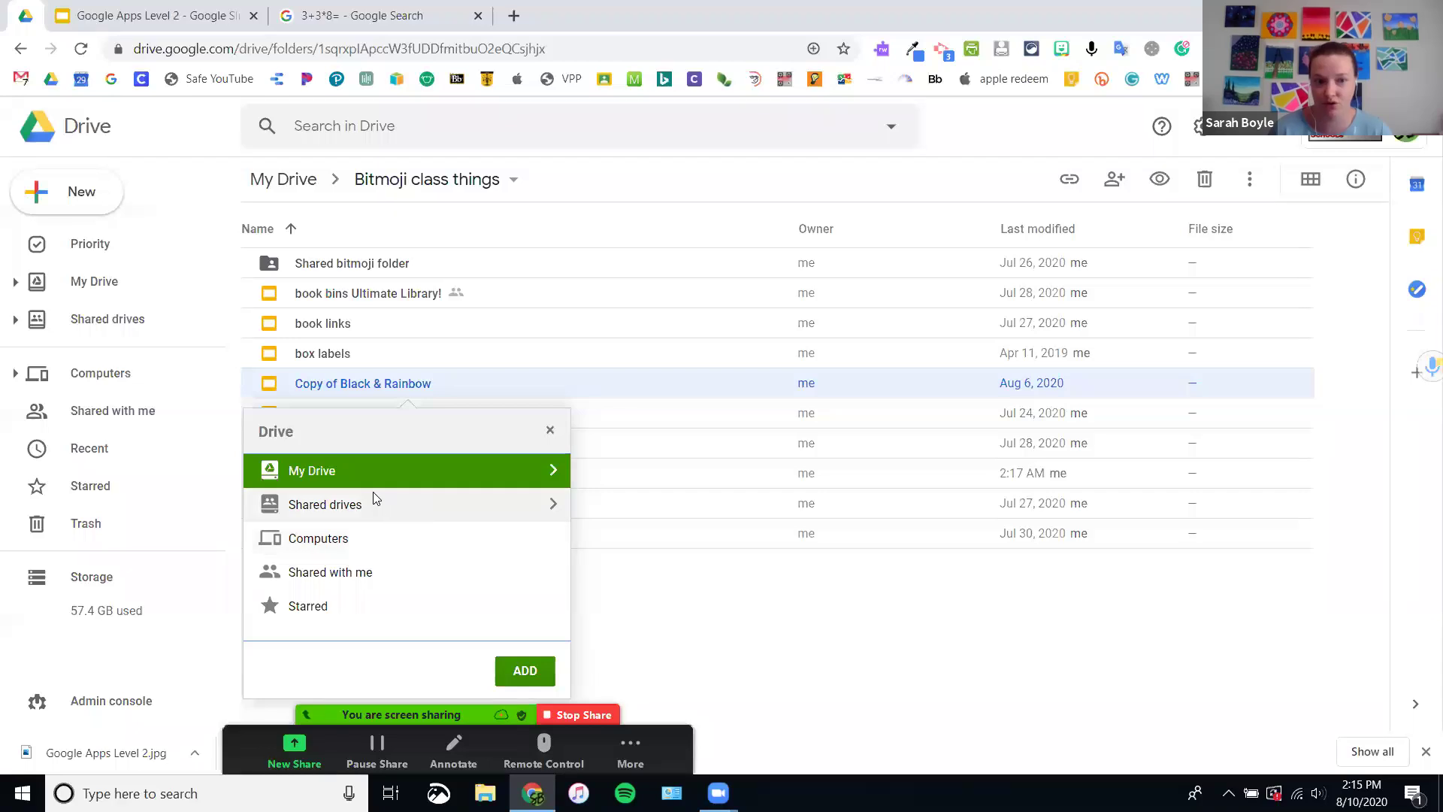
{"action": "left_click", "coordinate": [311, 472]}
{"action": "left_click", "coordinate": [311, 473]}
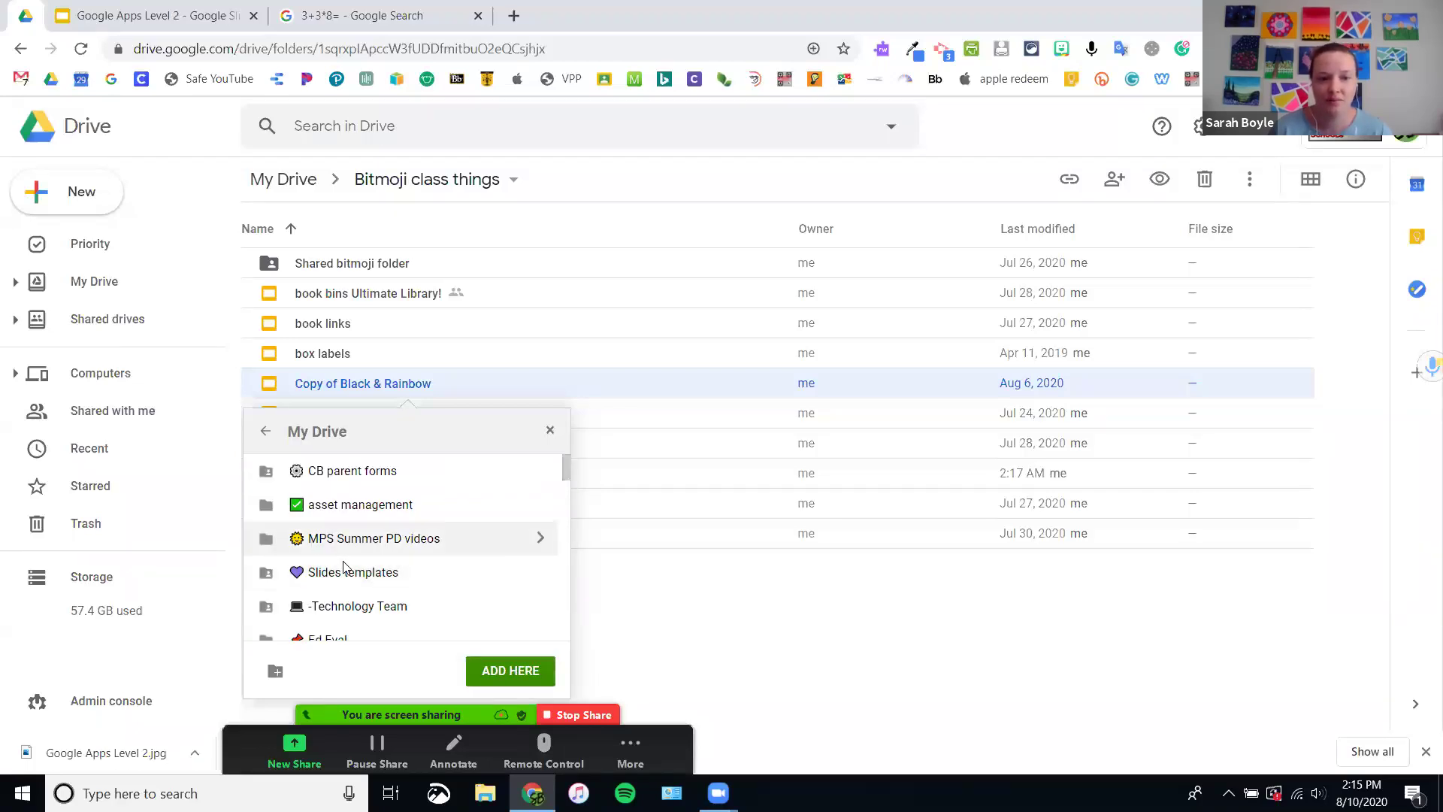
{"action": "left_click", "coordinate": [344, 536]}
{"action": "left_click", "coordinate": [510, 685]}
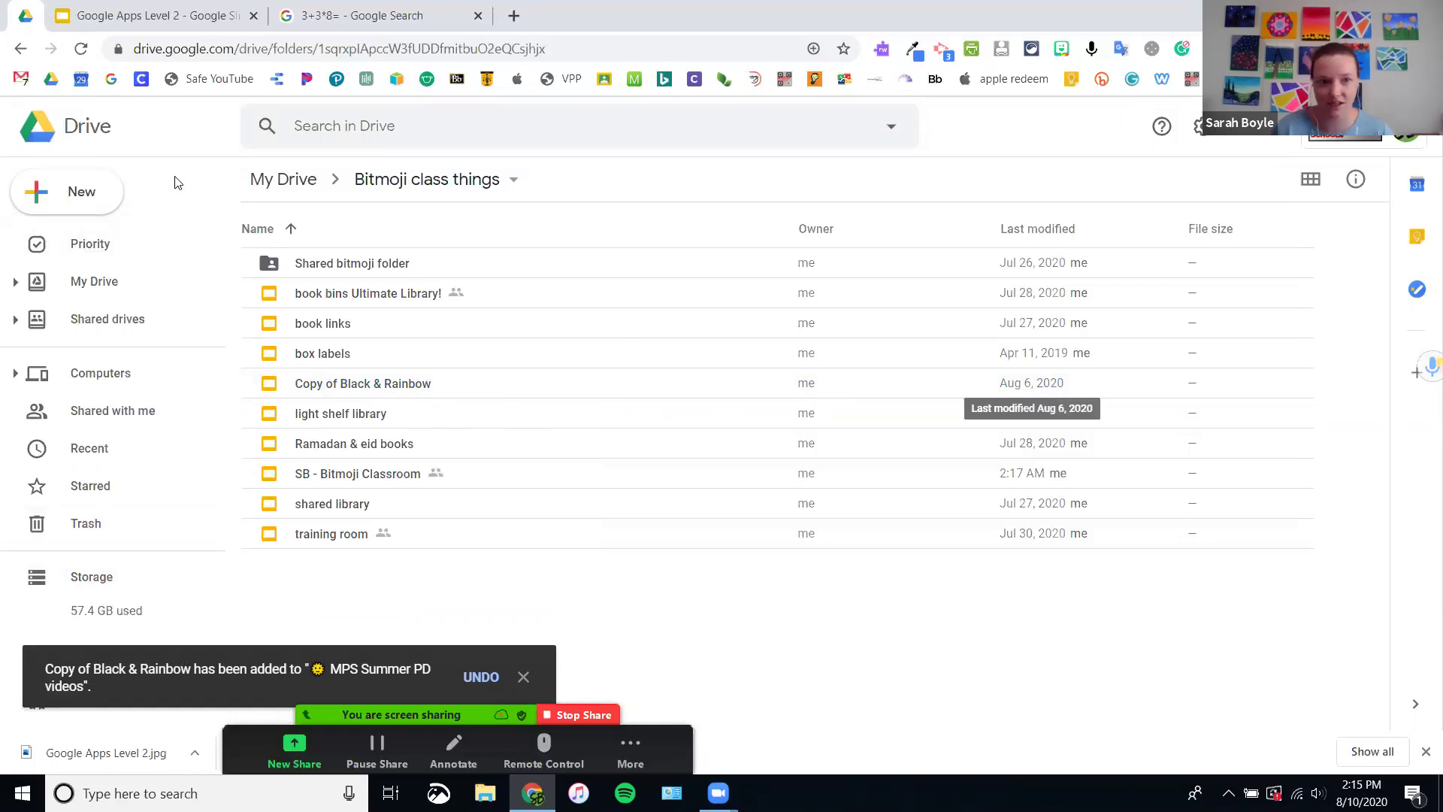
Step: Go back to My Drive and open the MPS Summer PD videos folder to check its contents
{"action": "left_click", "coordinate": [306, 182]}
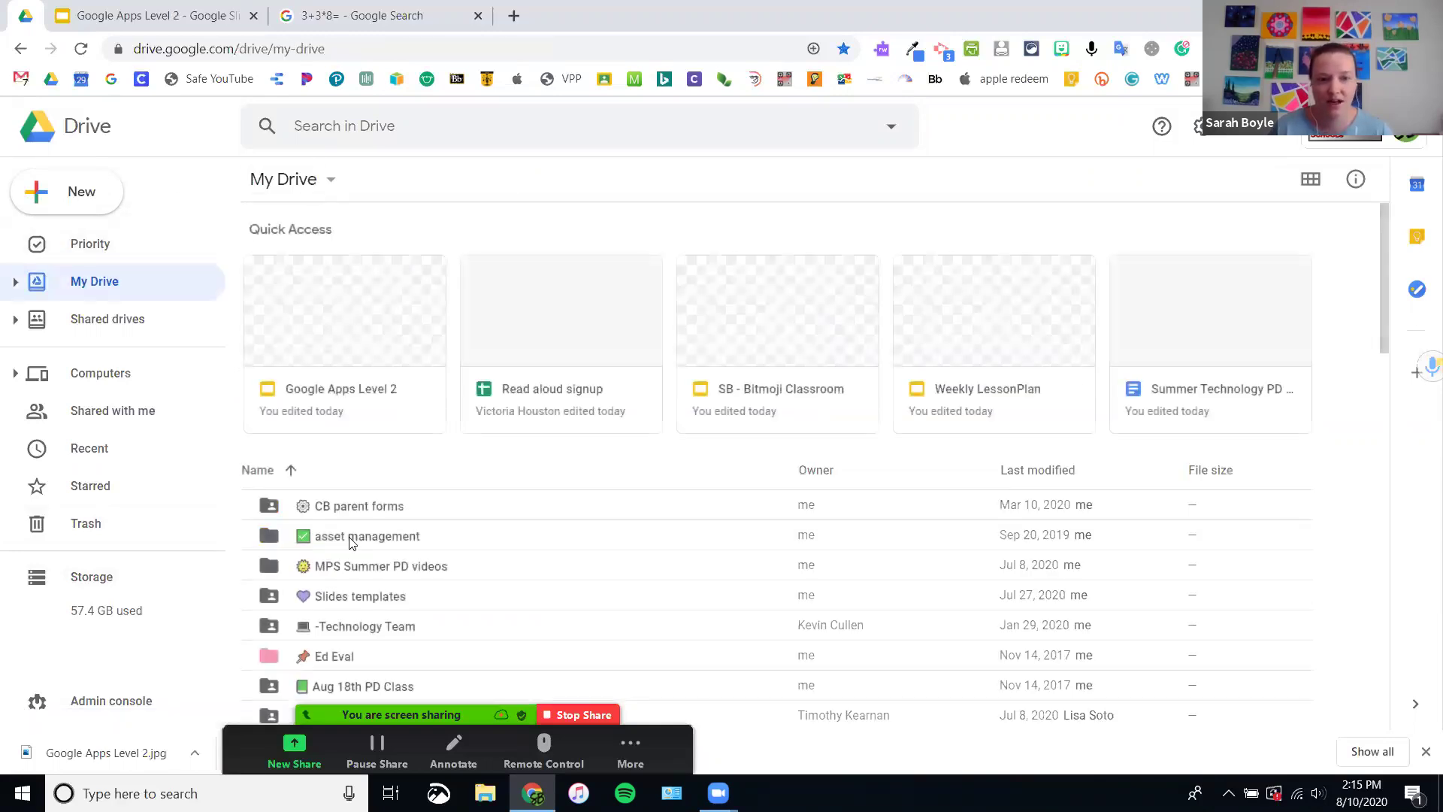
{"action": "double_click", "coordinate": [360, 572]}
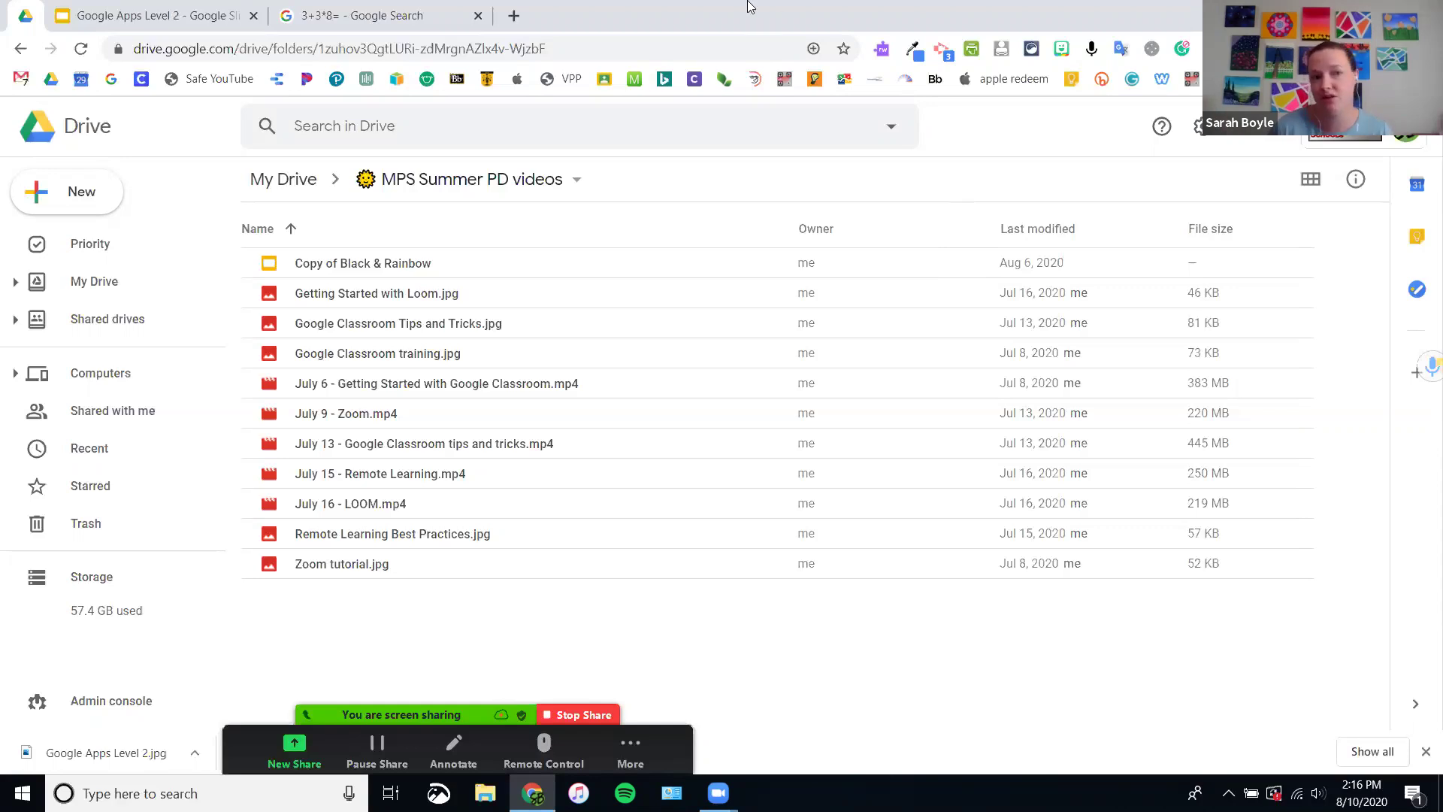
Step: Switch to the Google Apps Level 2 presentation and append "(/edit..." to the Force copy bullet on the Drive slide
{"action": "left_click", "coordinate": [194, 25]}
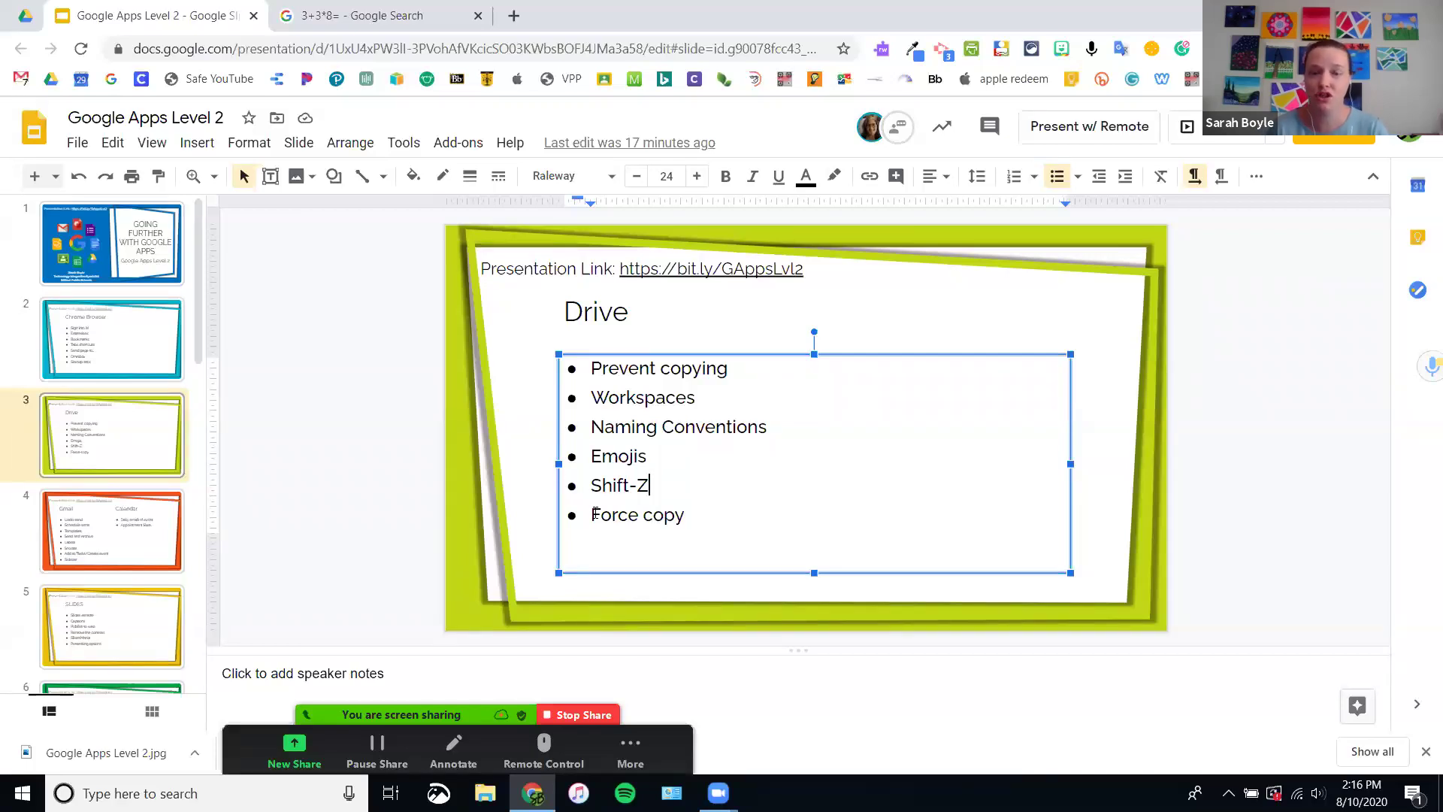
{"action": "left_click", "coordinate": [723, 514]}
{"action": "type", "text": "("}
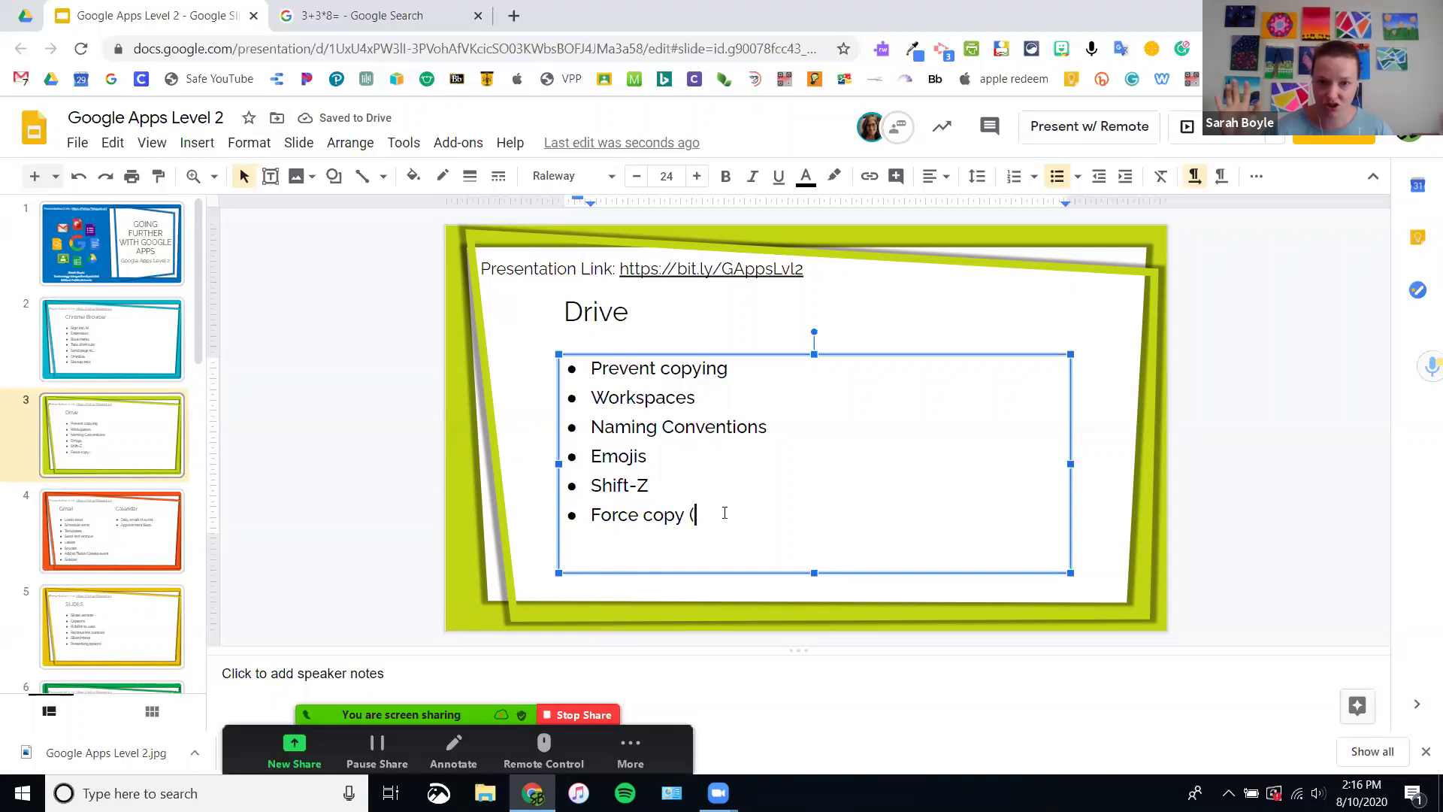
{"action": "type", "text": "/edit."}
{"action": "type", "text": ".."}
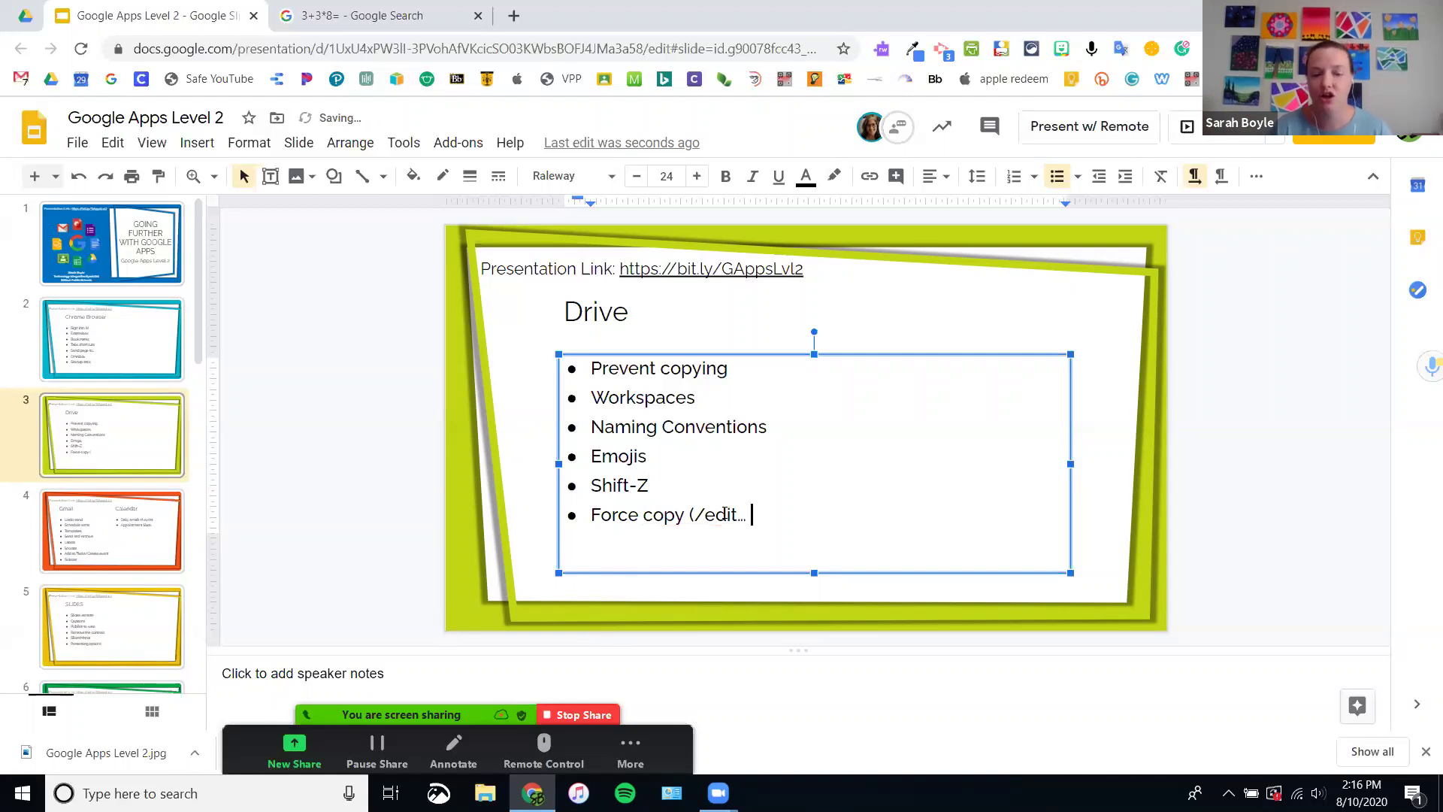
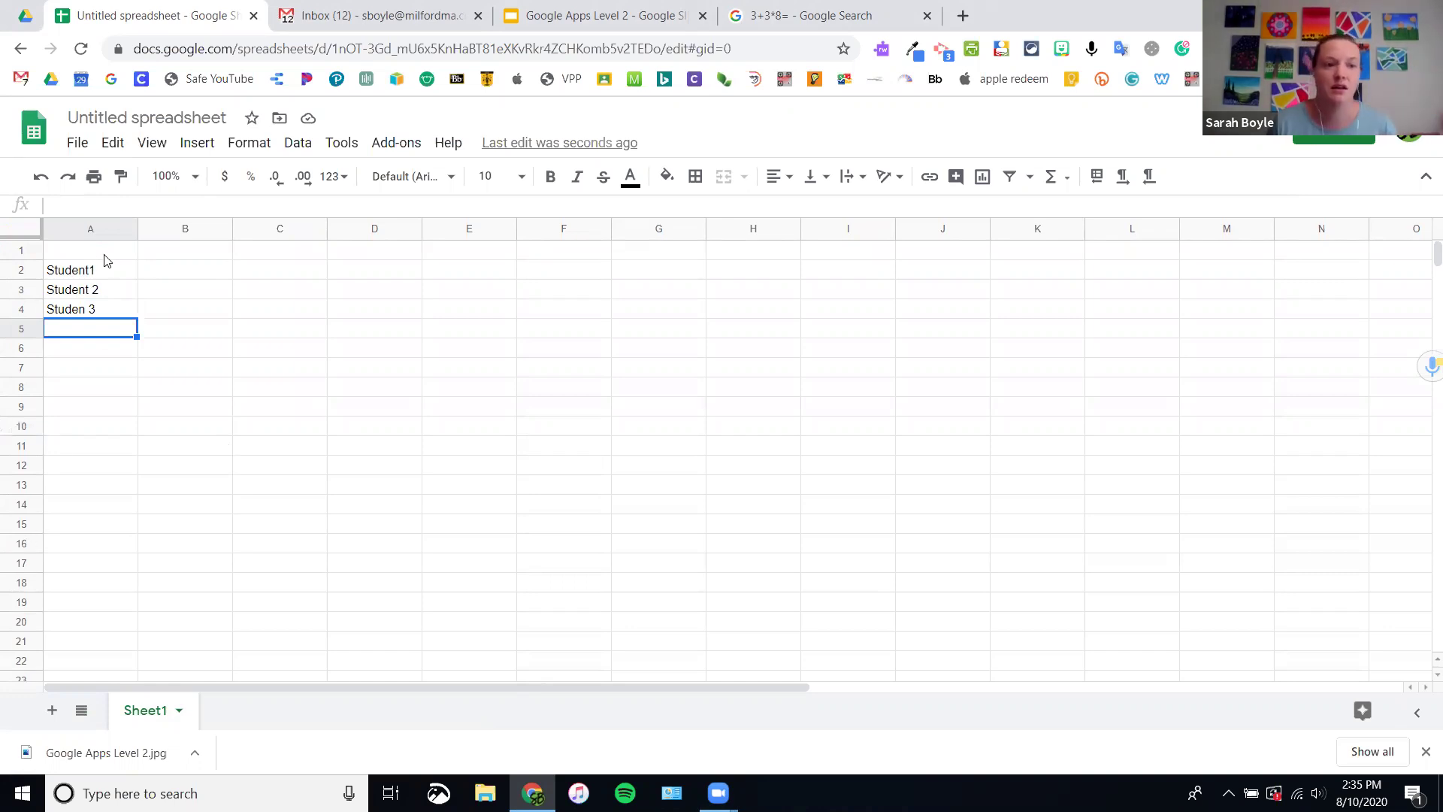
Step: Protect column A as a range described "Names" with editing restricted to only you, and close the permissions after viewing the restriction choices
{"action": "left_click", "coordinate": [101, 227]}
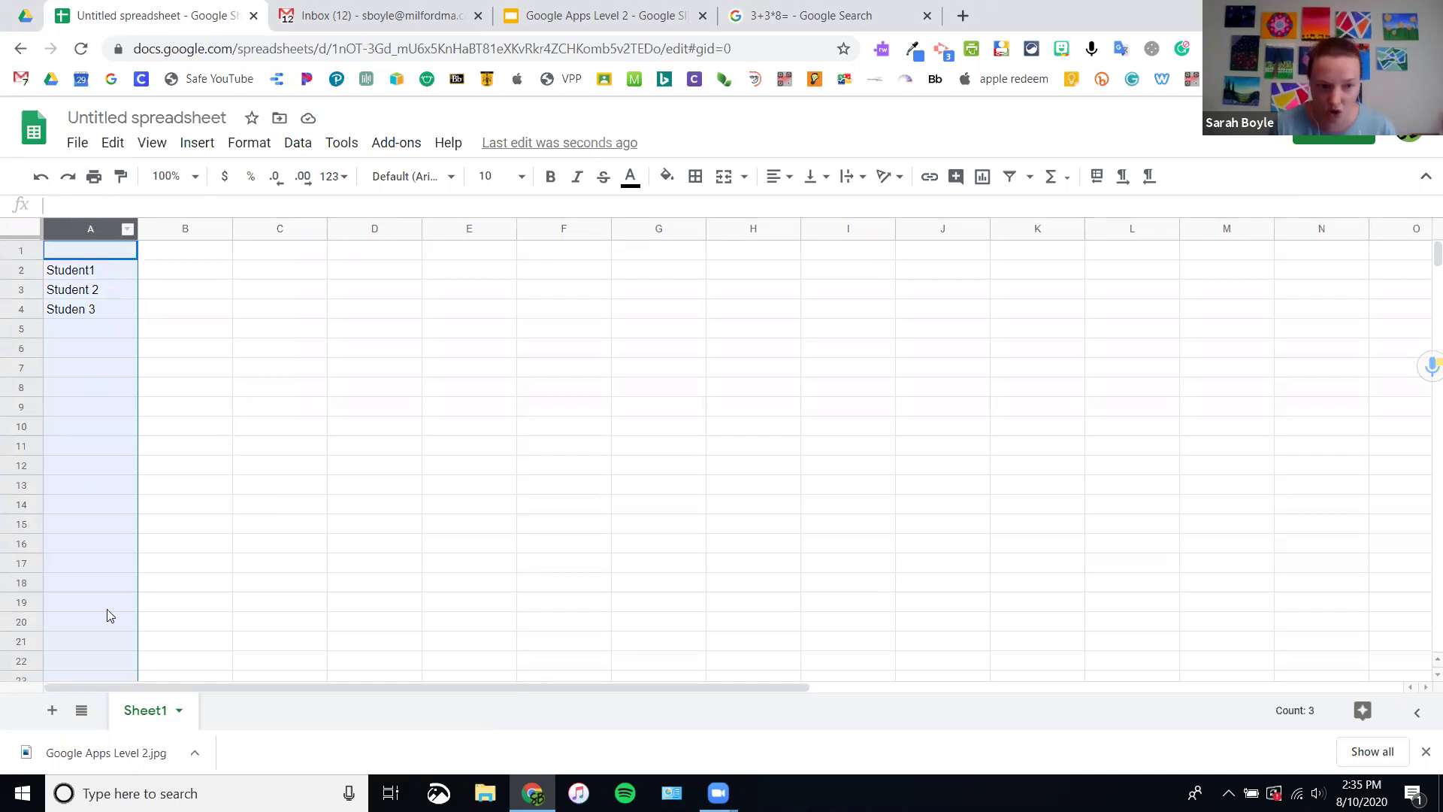
{"action": "left_click", "coordinate": [298, 144]}
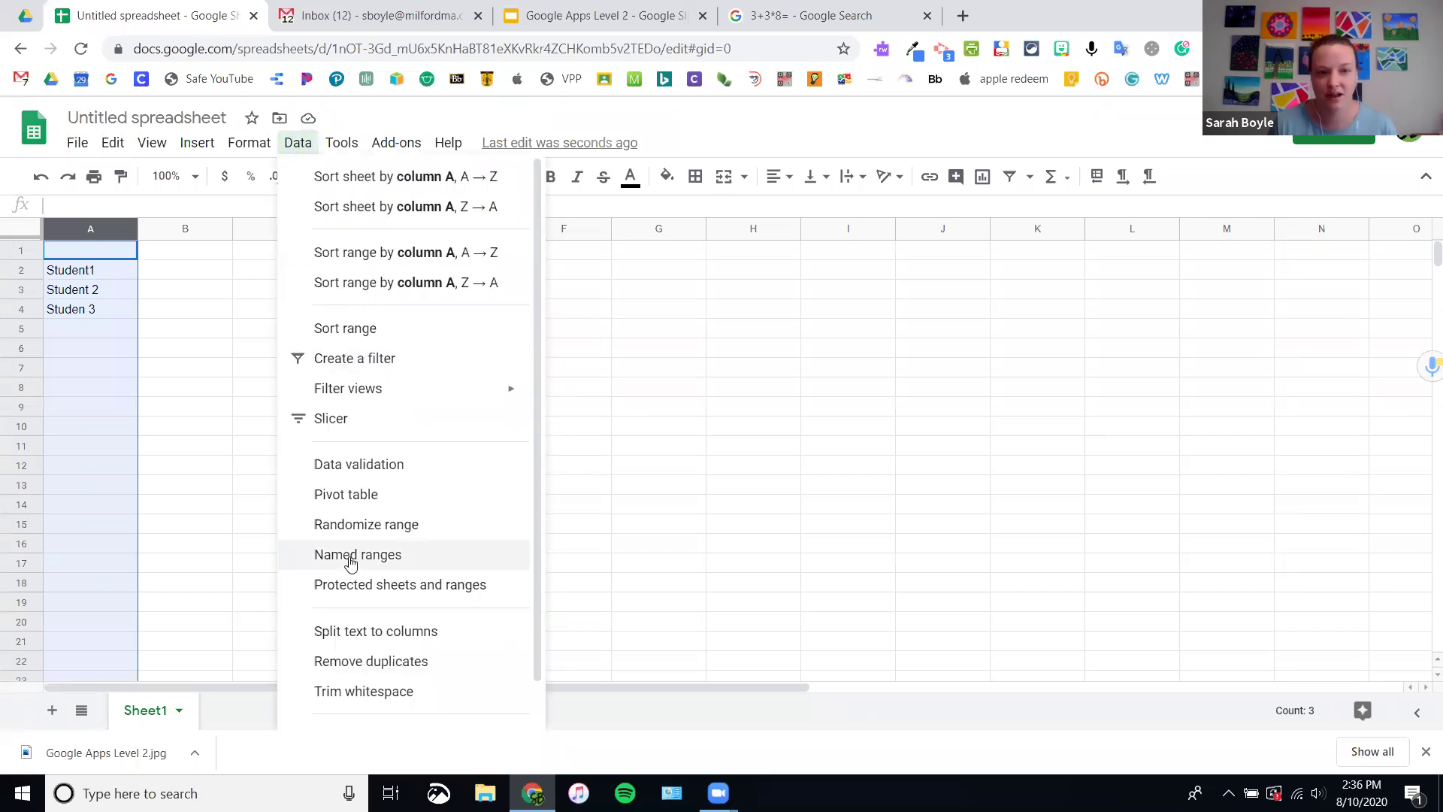
{"action": "left_click", "coordinate": [471, 591]}
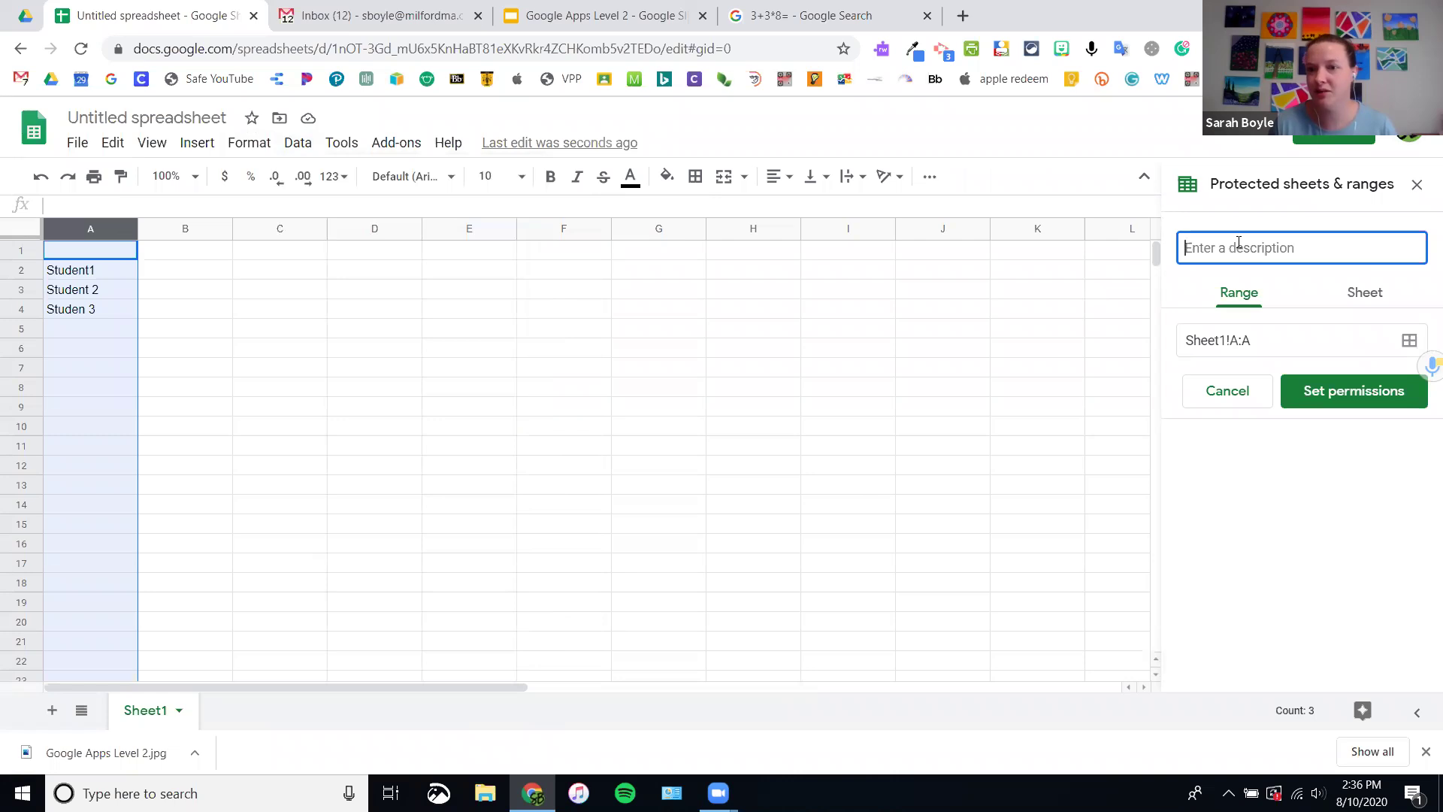
{"action": "type", "text": "Names"}
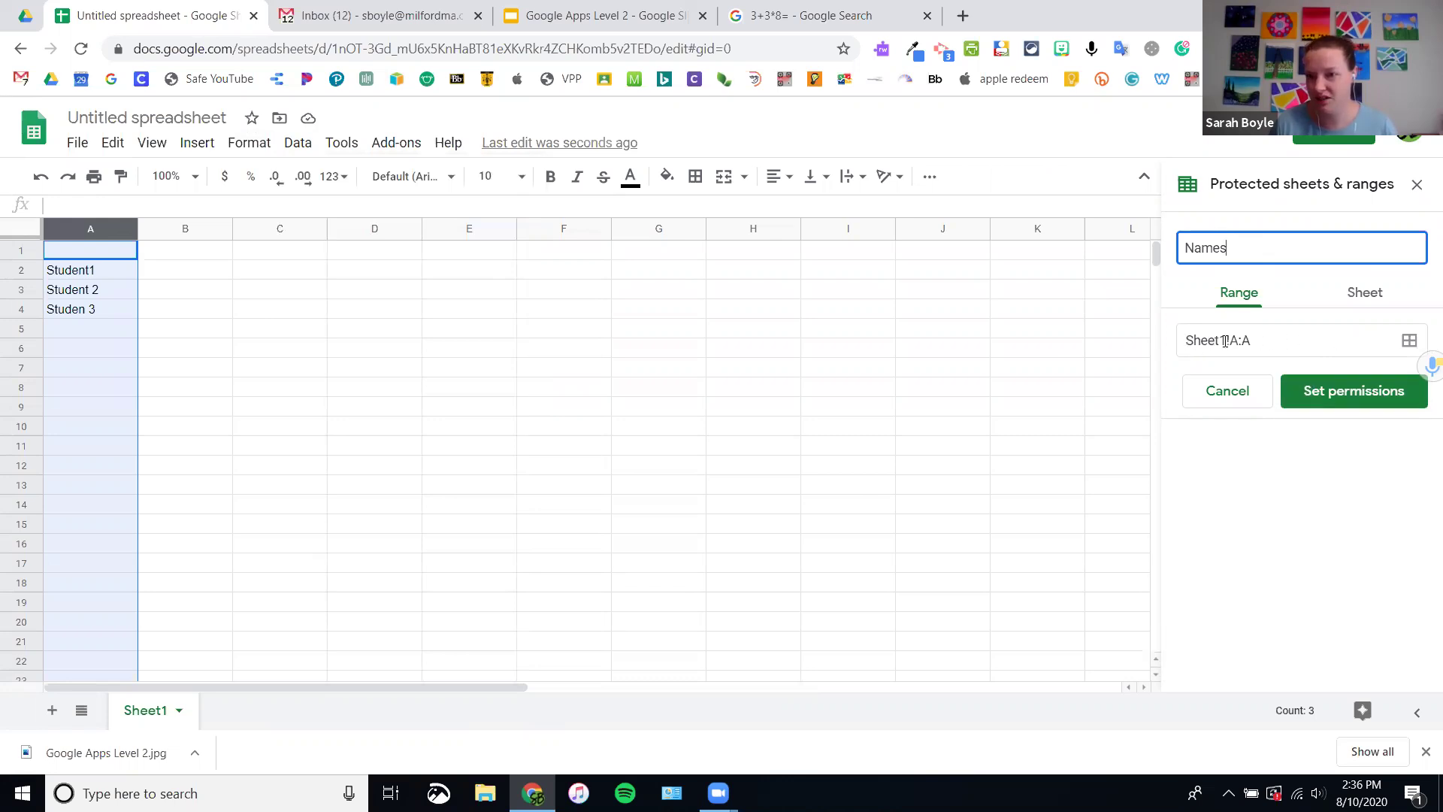
{"action": "left_click", "coordinate": [1374, 390]}
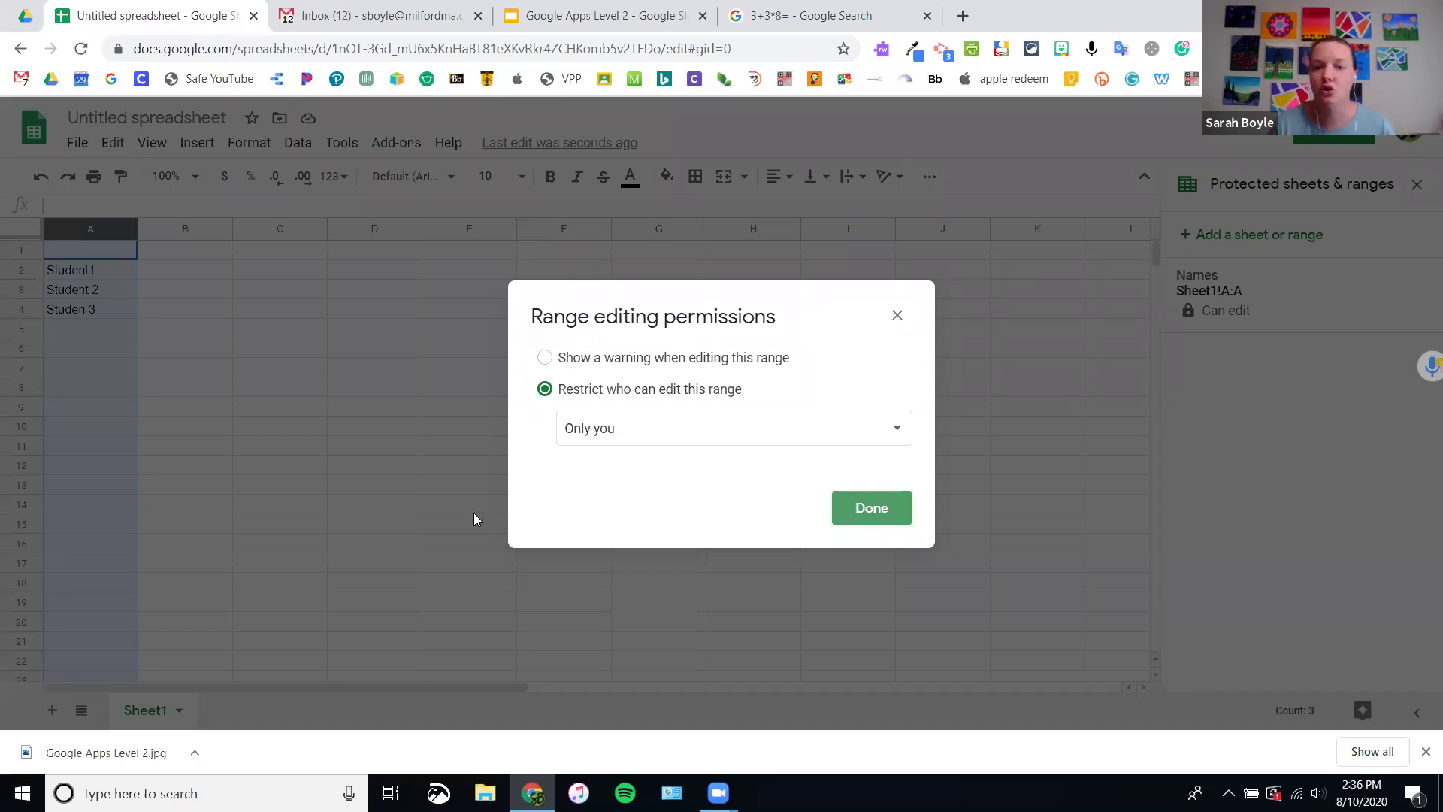
{"action": "left_click", "coordinate": [741, 440]}
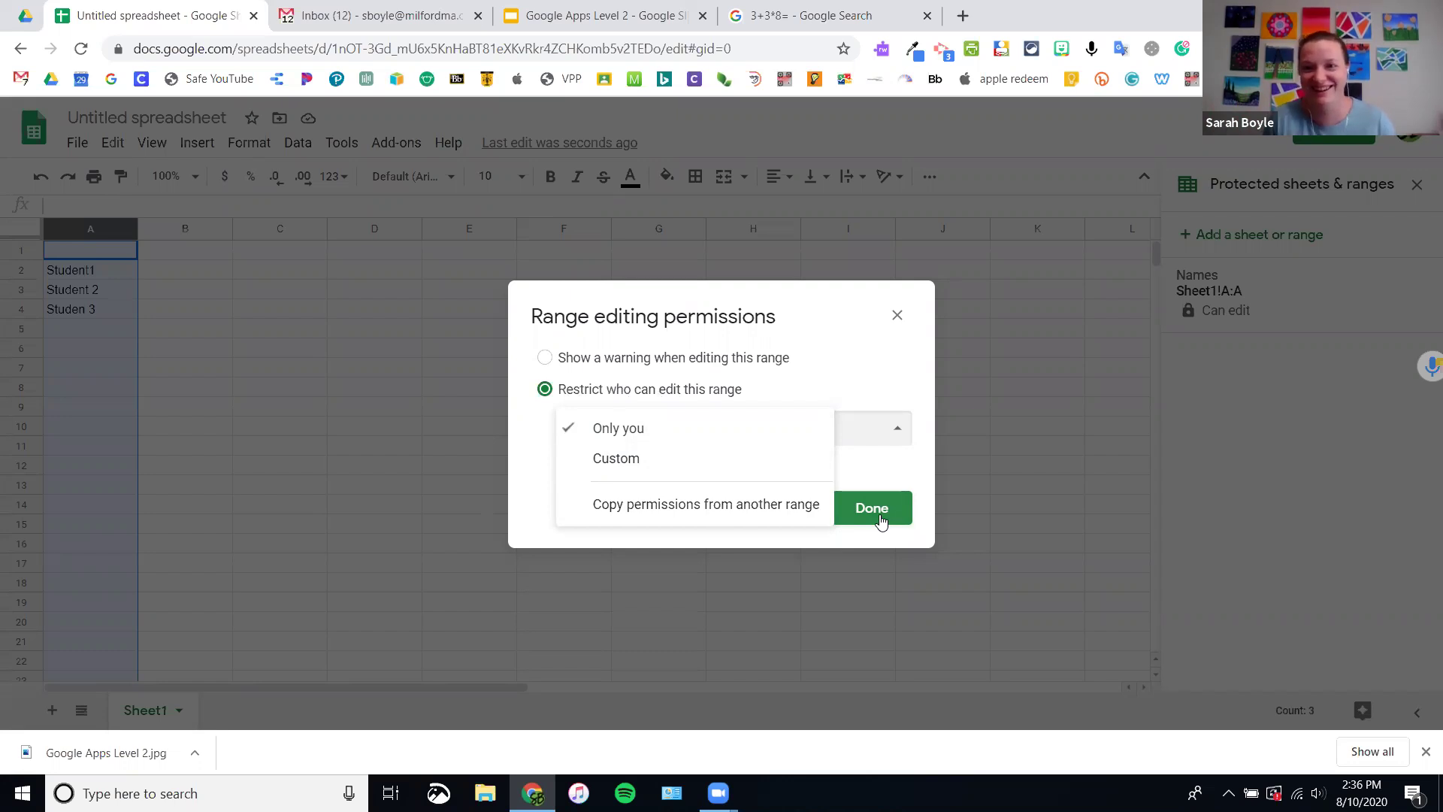
{"action": "left_click", "coordinate": [896, 315]}
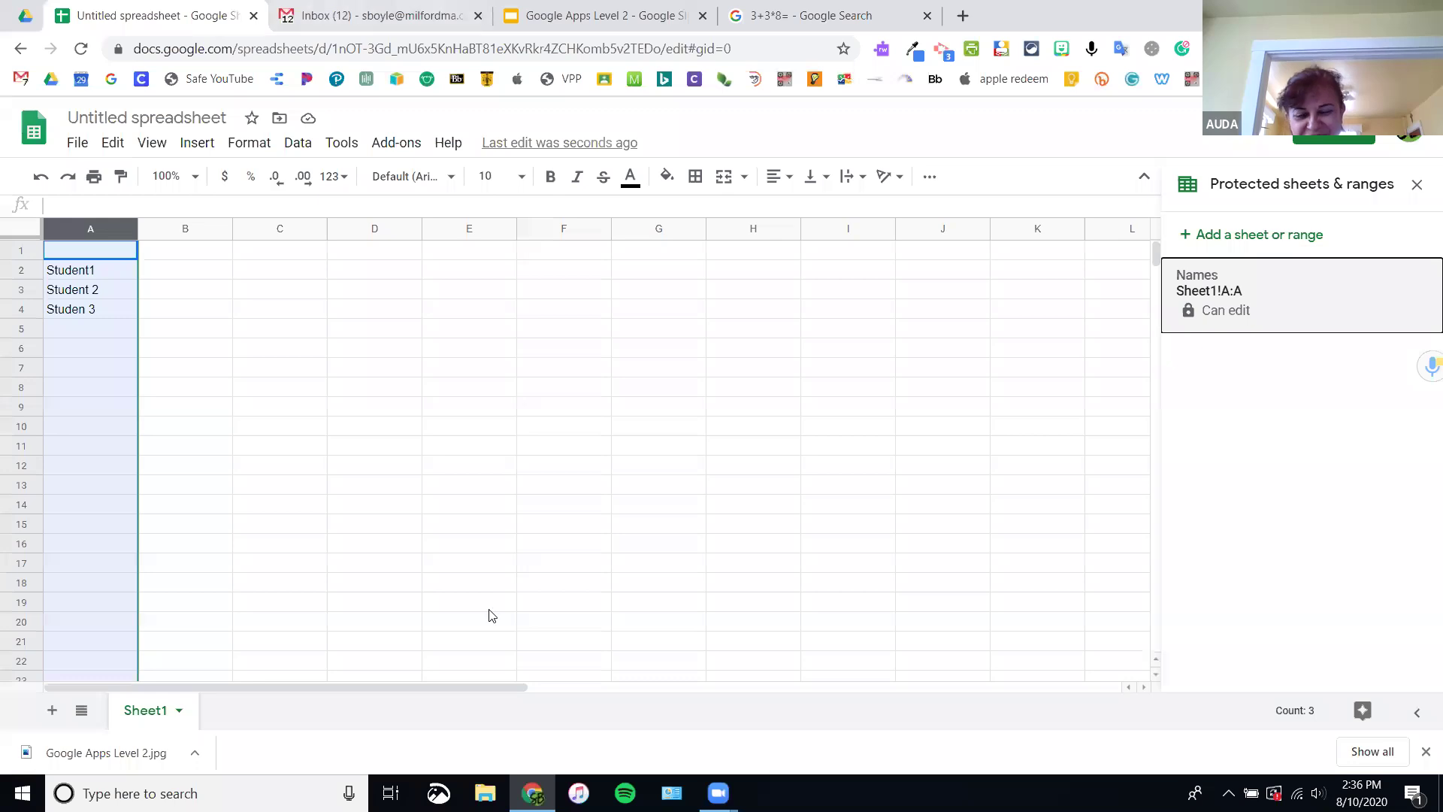
{"action": "mouse_move", "coordinate": [718, 793]}
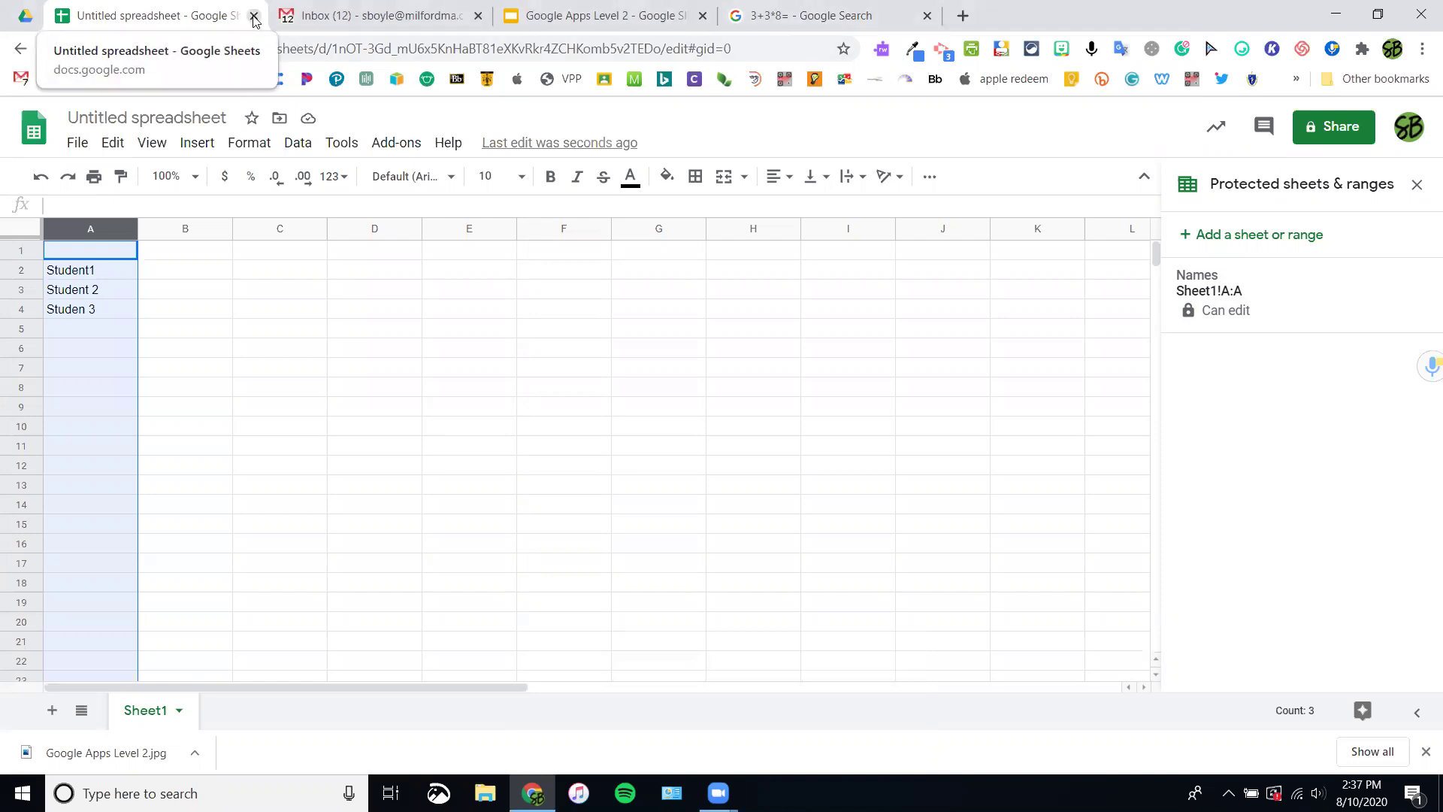
Step: Close the spreadsheet and create a new Google Docs document in the MPS Summer PD videos folder in Drive
{"action": "left_click", "coordinate": [77, 327]}
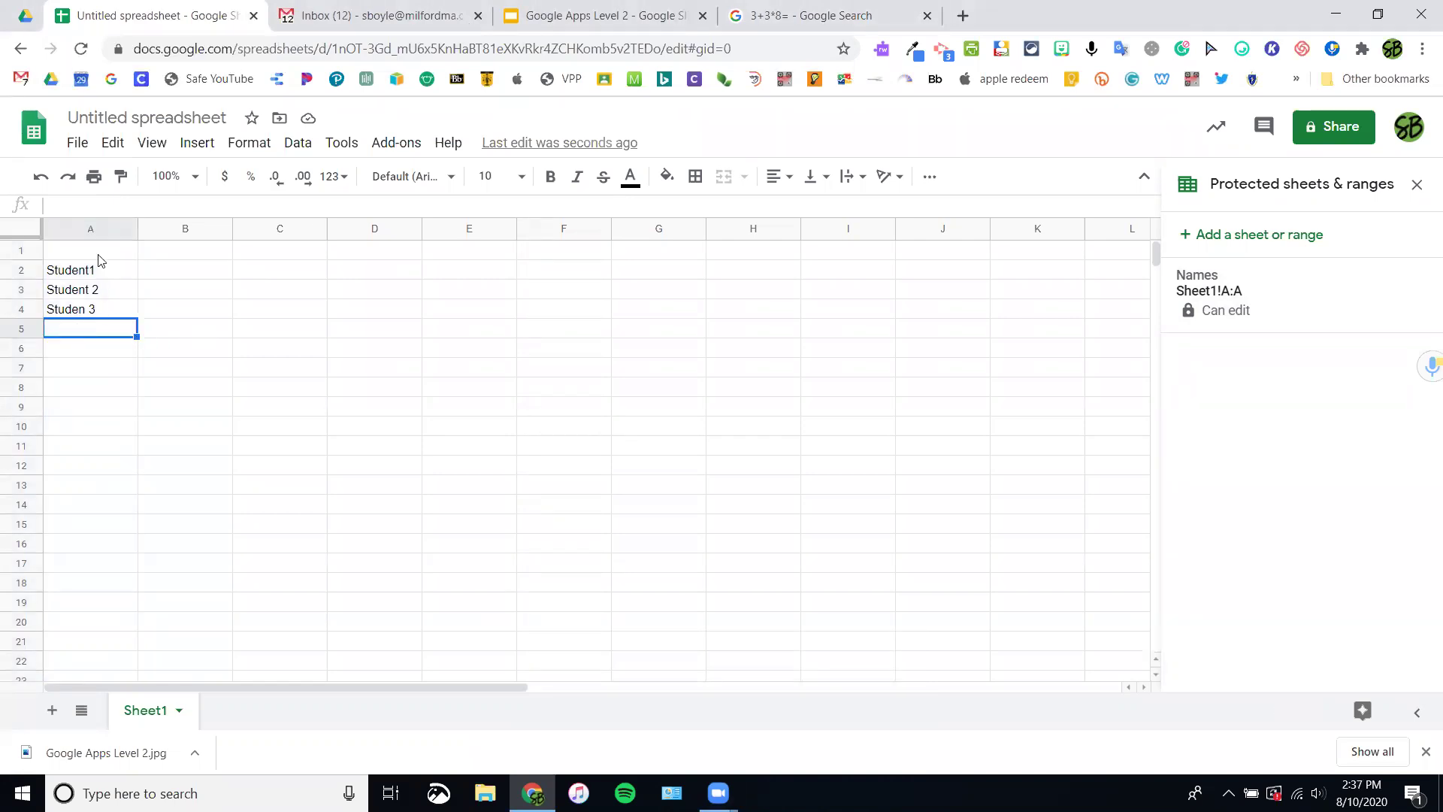
{"action": "left_click", "coordinate": [254, 16]}
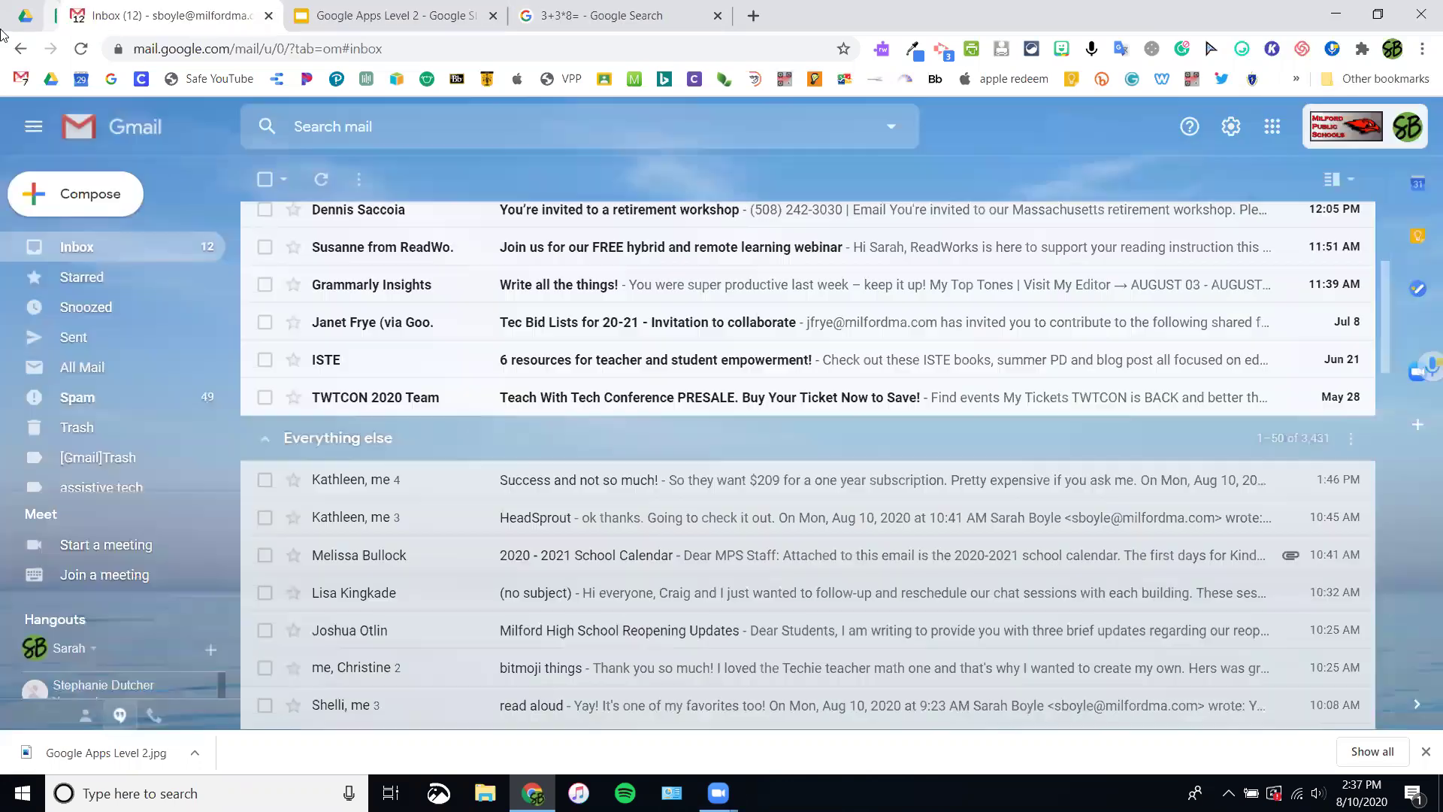
{"action": "left_click", "coordinate": [25, 15]}
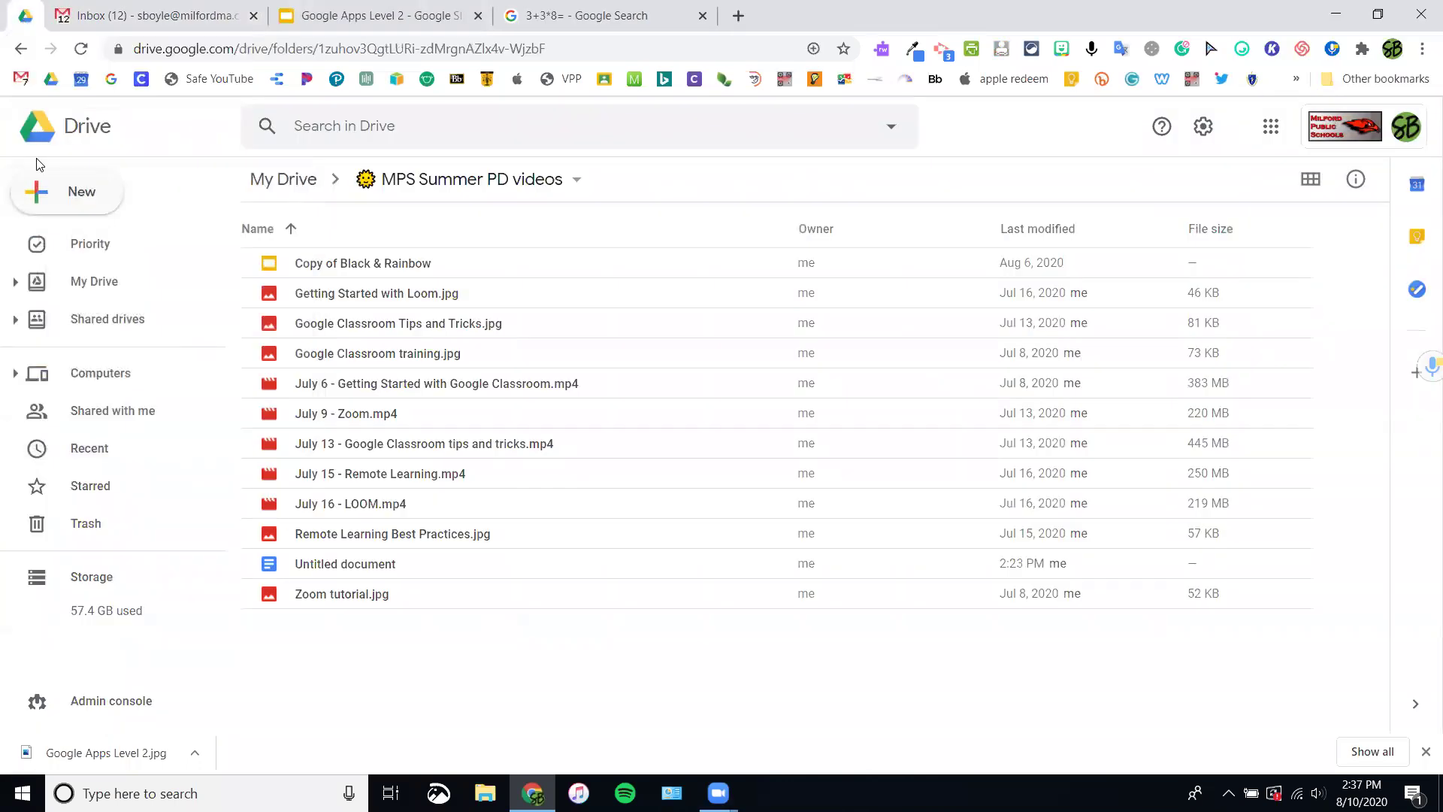
{"action": "left_click", "coordinate": [71, 195]}
{"action": "left_click", "coordinate": [106, 321]}
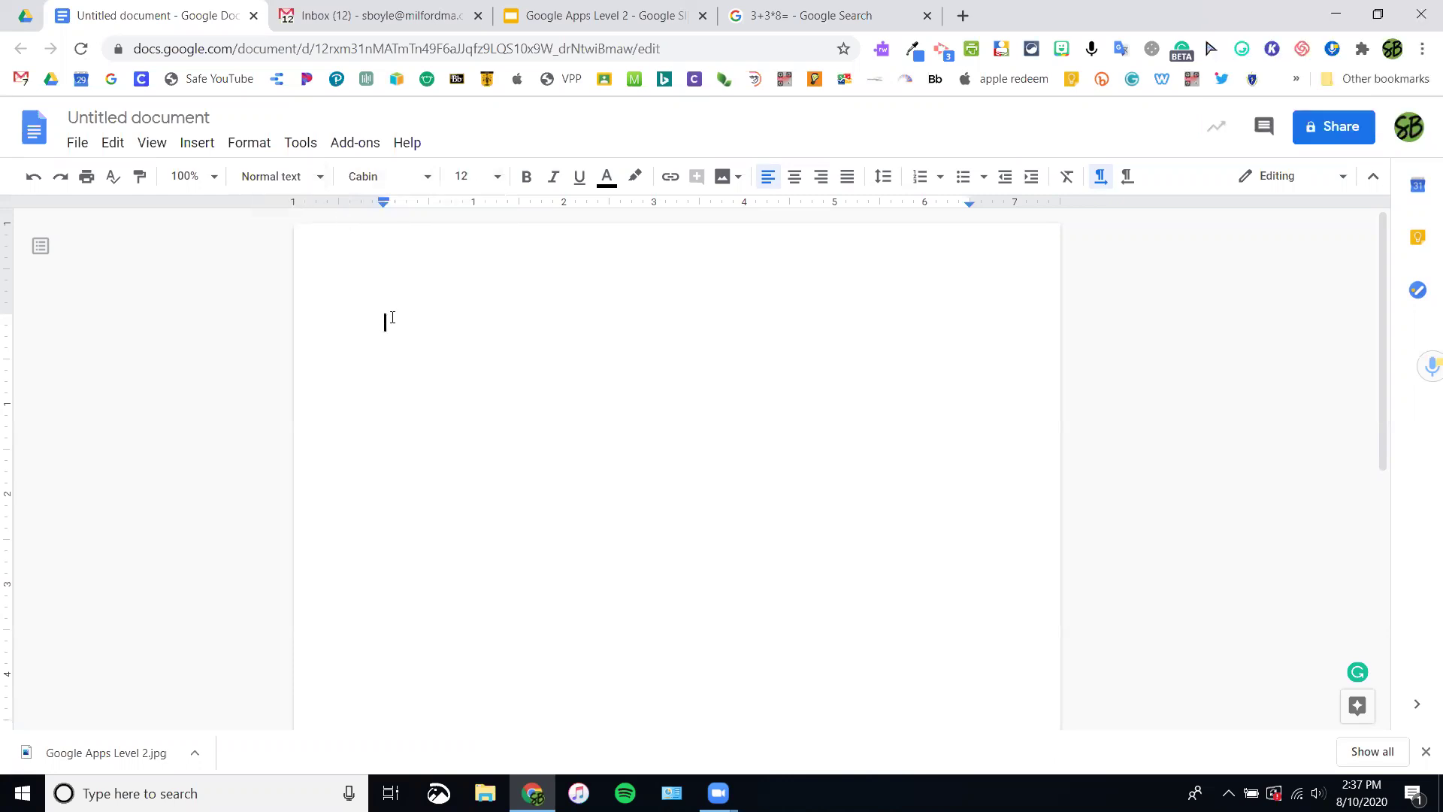
Step: Write "Change font" in the document and format it in Raleway at size 16
{"action": "type", "text": "Change font"}
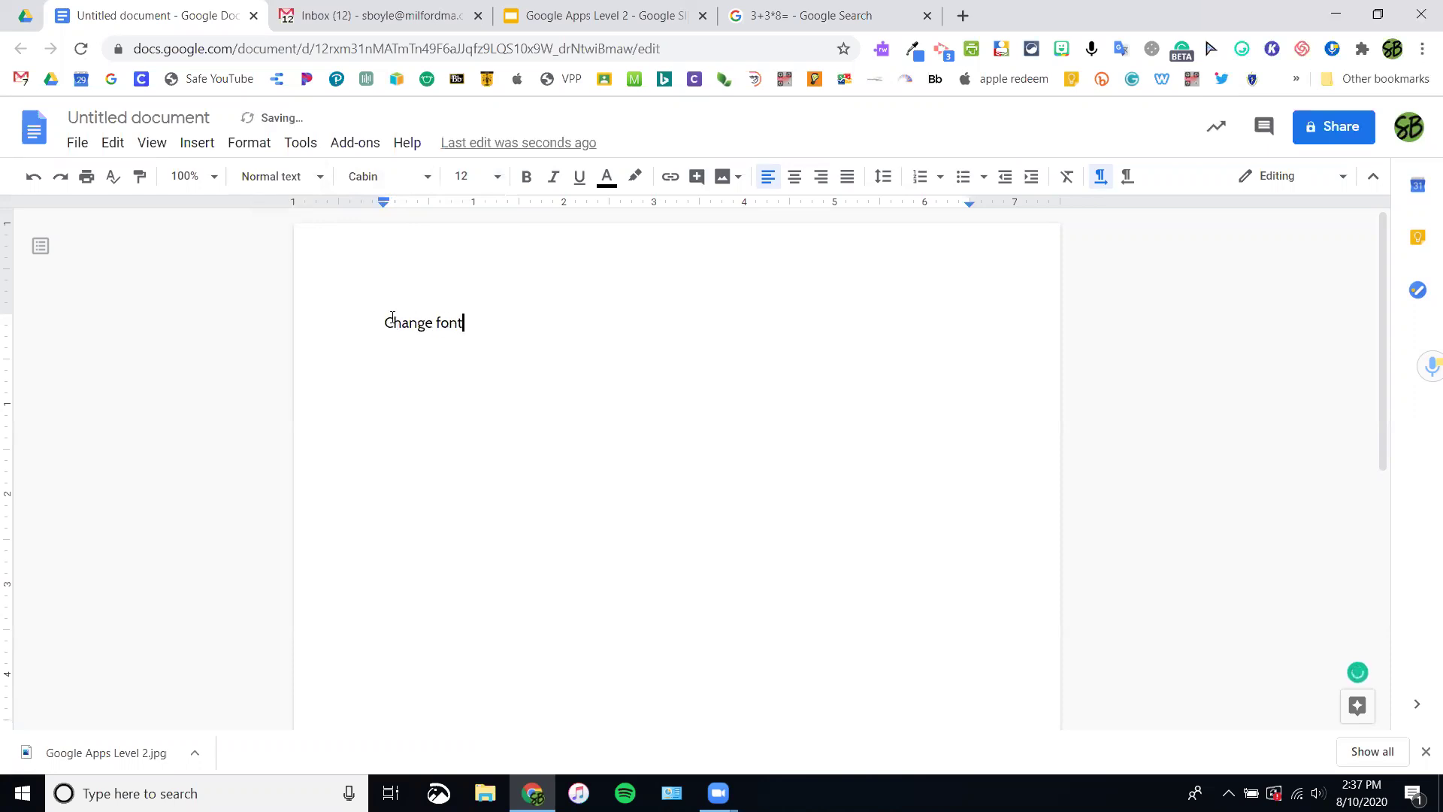
{"action": "triple_click", "coordinate": [393, 320]}
{"action": "left_click", "coordinate": [487, 176]}
{"action": "type", "text": "1"}
{"action": "key", "text": "Return"}
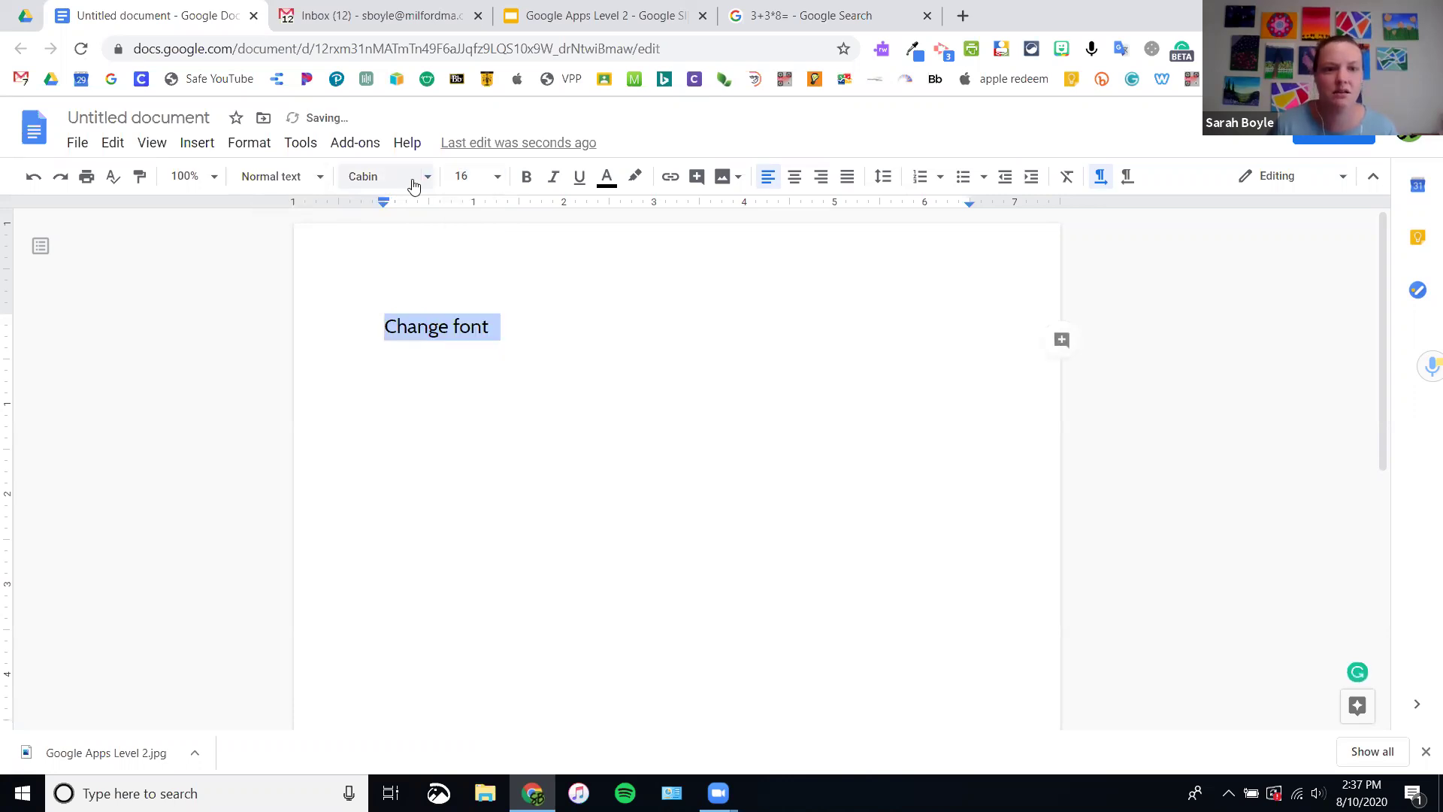
{"action": "left_click", "coordinate": [413, 177]}
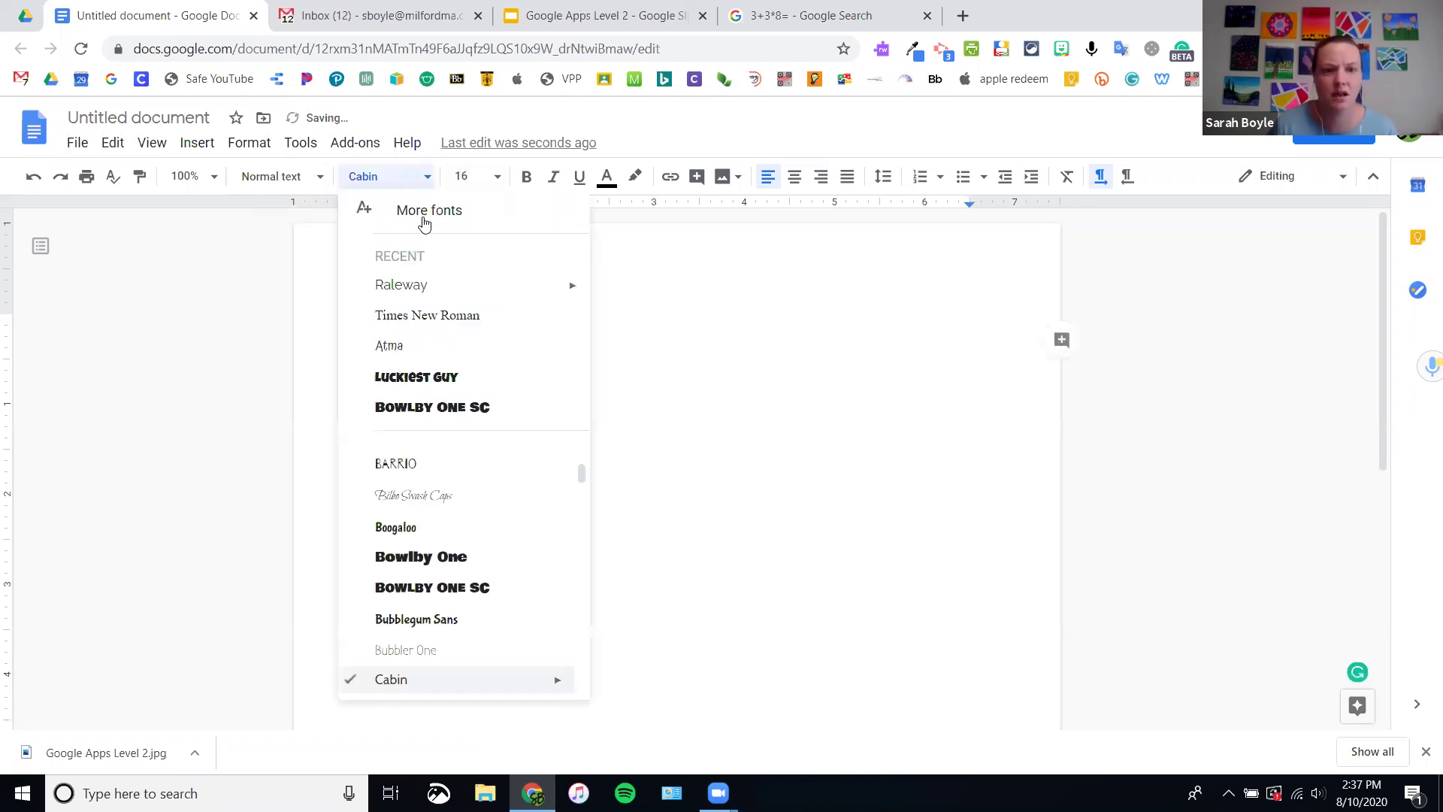
{"action": "left_click", "coordinate": [419, 285]}
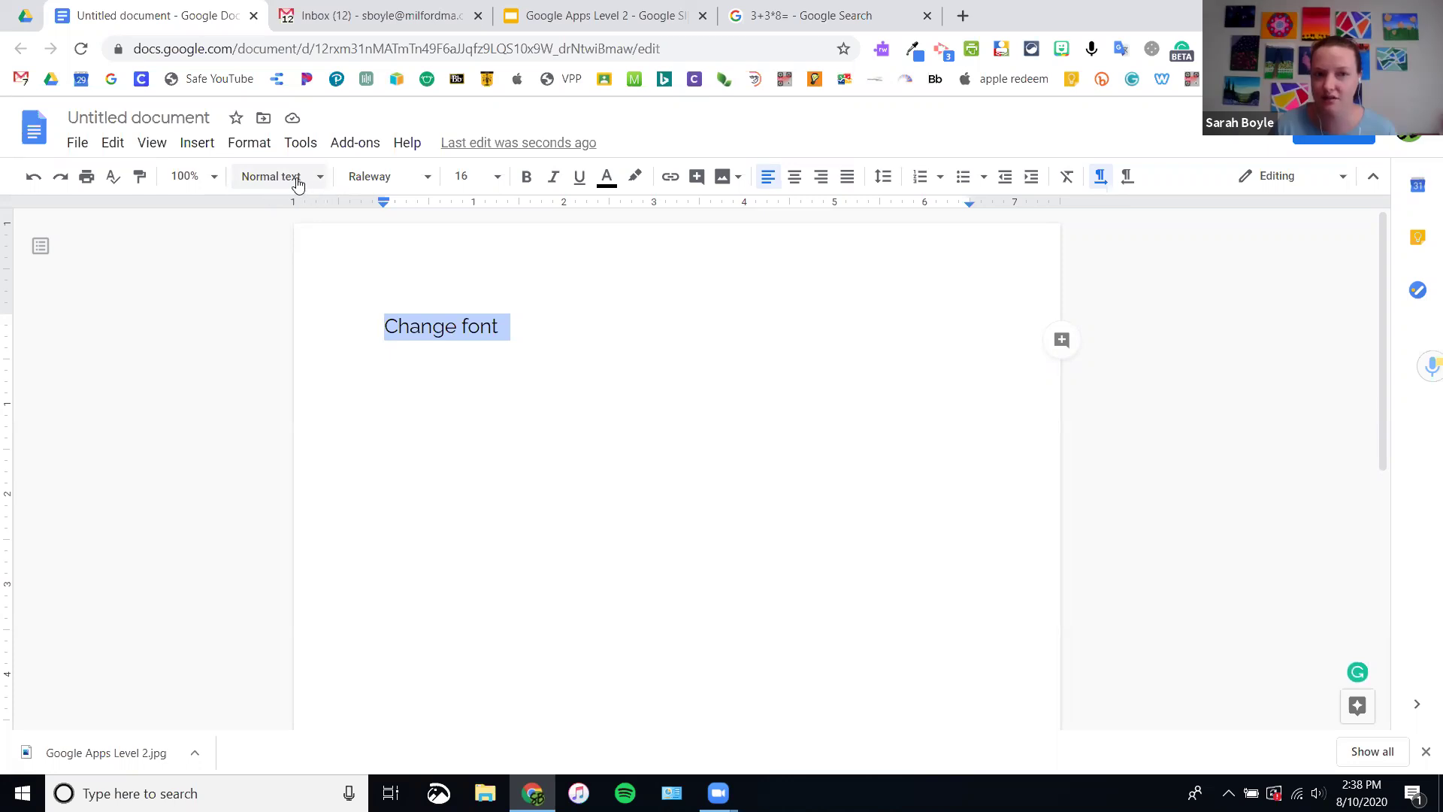
Step: Update the Normal text style to match the formatting of the "Change font" line, and deselect the text
{"action": "left_click", "coordinate": [321, 180]}
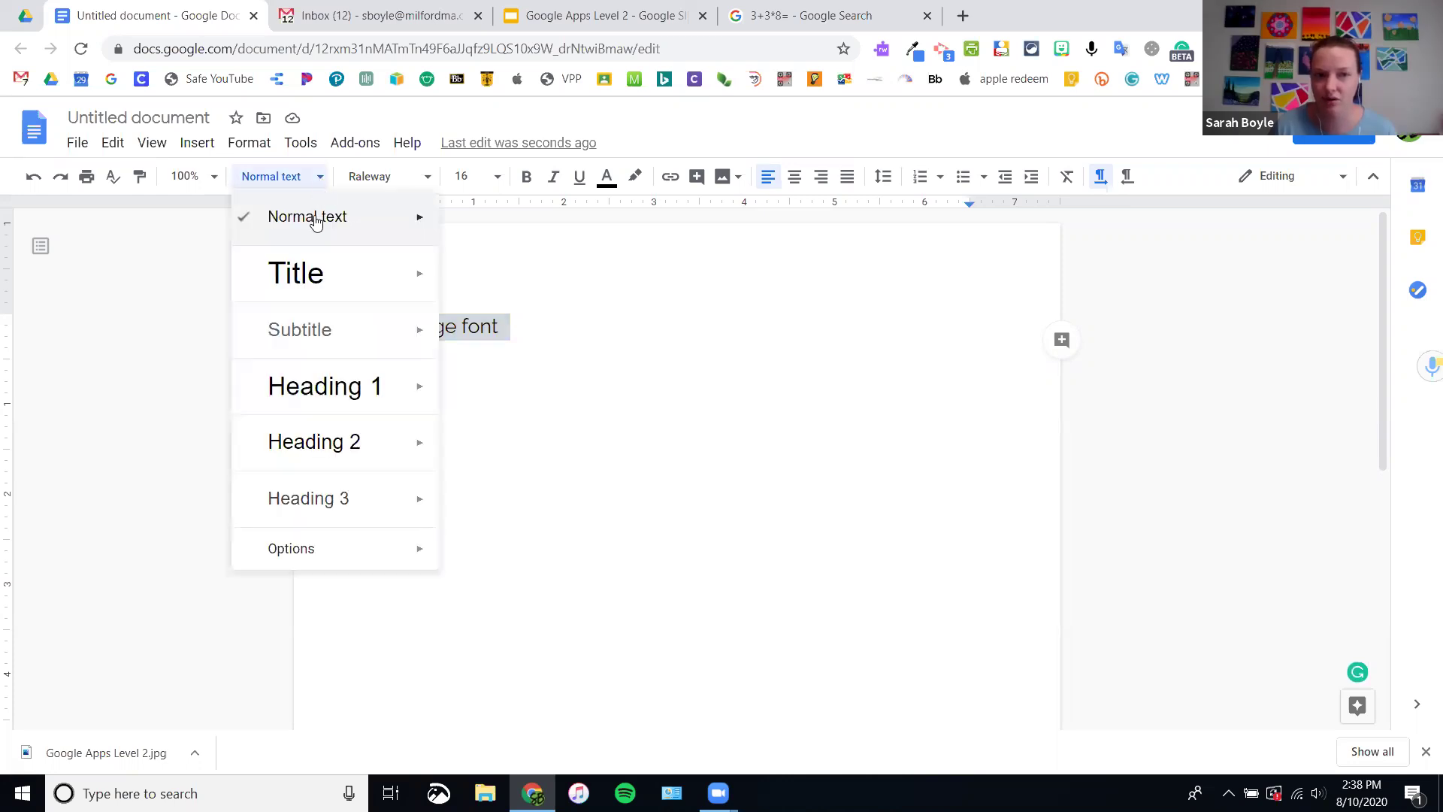
{"action": "mouse_move", "coordinate": [419, 219]}
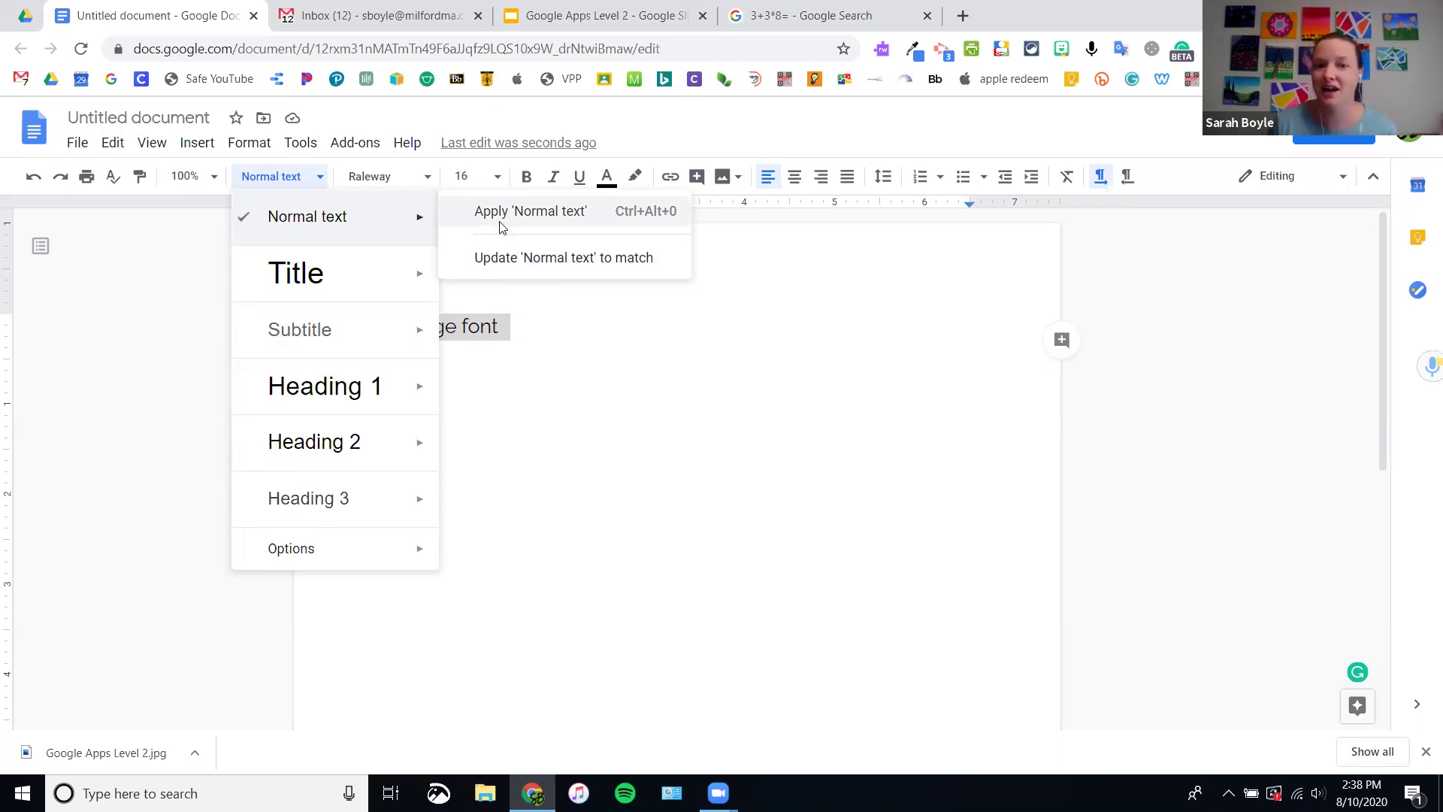
{"action": "left_click", "coordinate": [533, 260]}
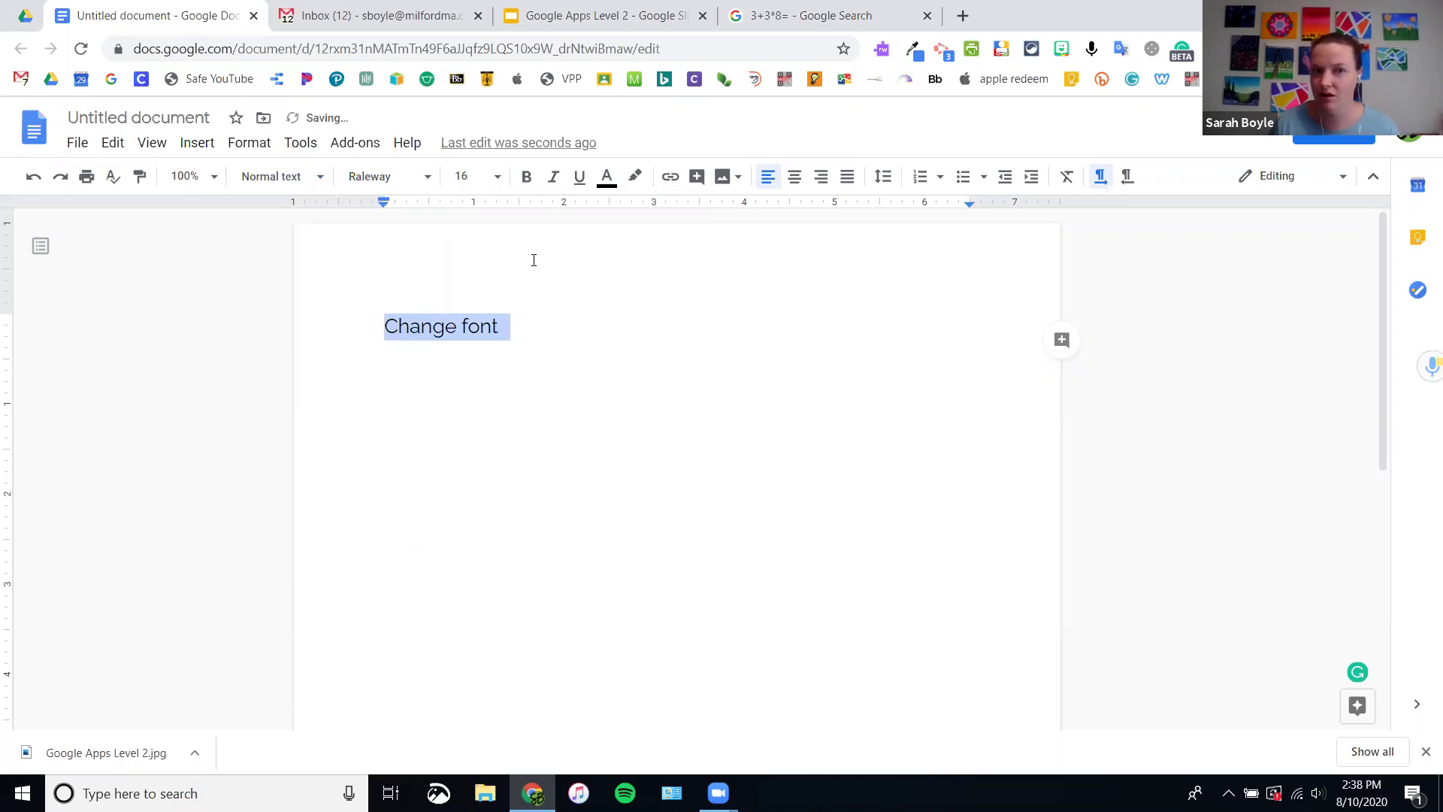
{"action": "left_click", "coordinate": [321, 363]}
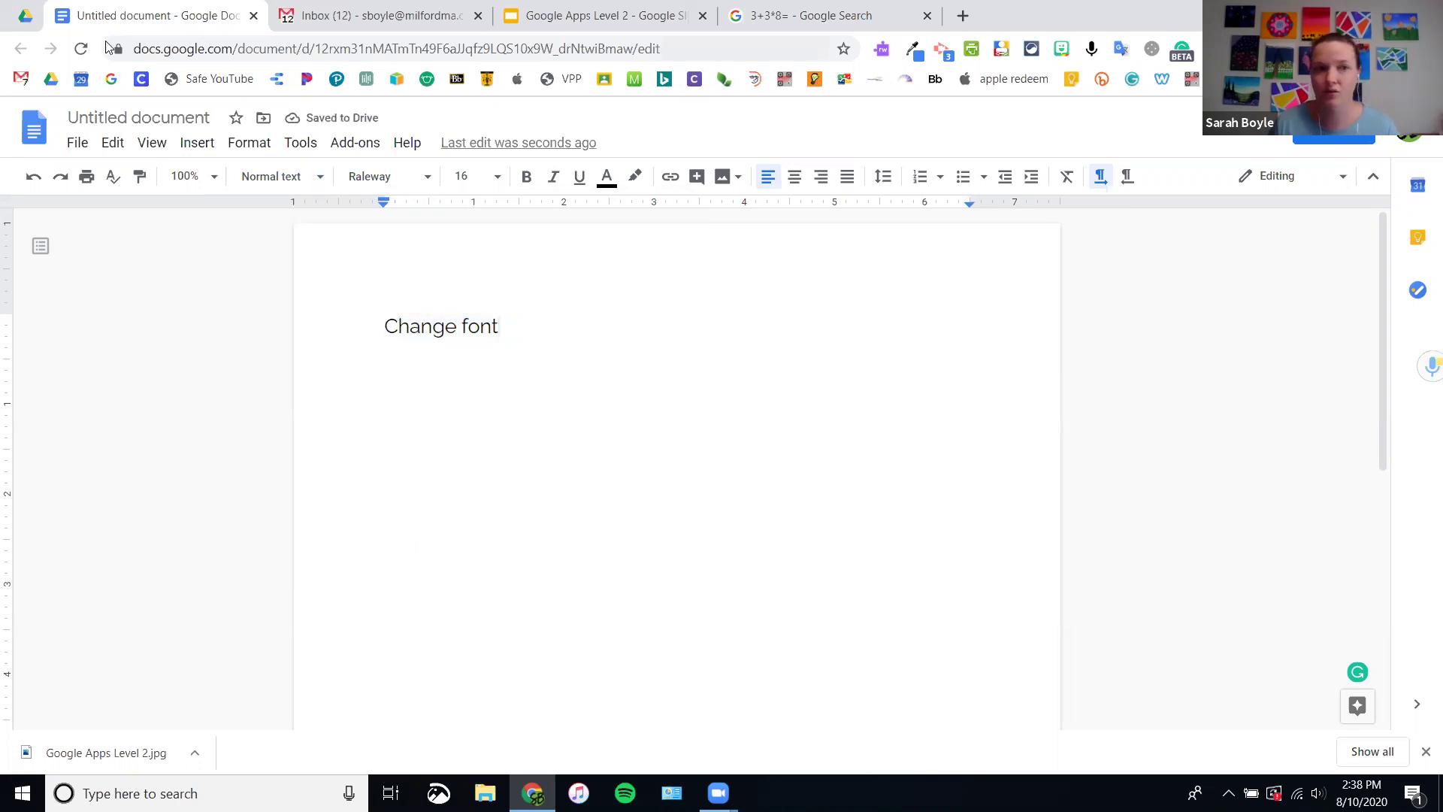
Step: Create another blank document from within the current one
{"action": "left_click", "coordinate": [78, 144]}
{"action": "mouse_move", "coordinate": [124, 224]}
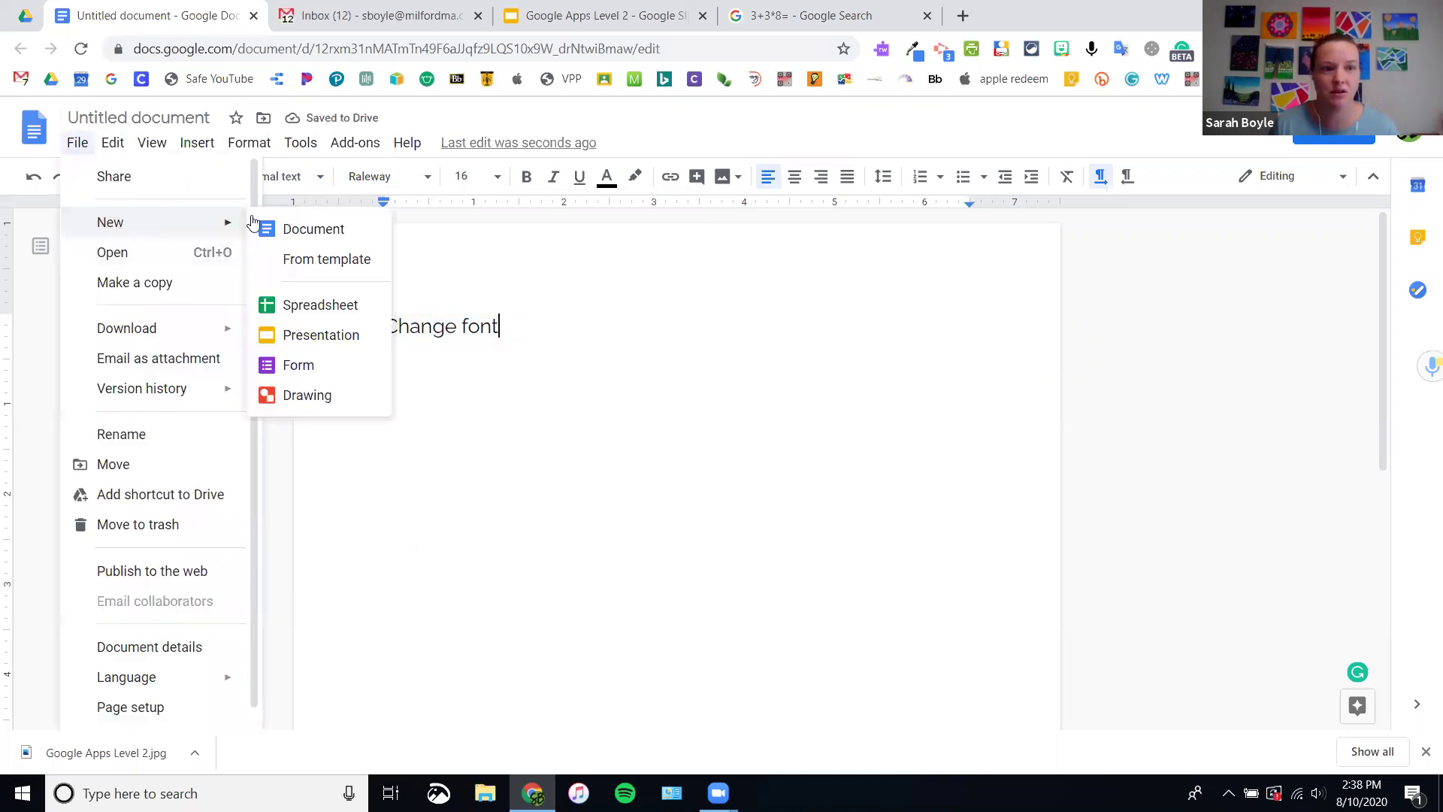
{"action": "left_click", "coordinate": [294, 227]}
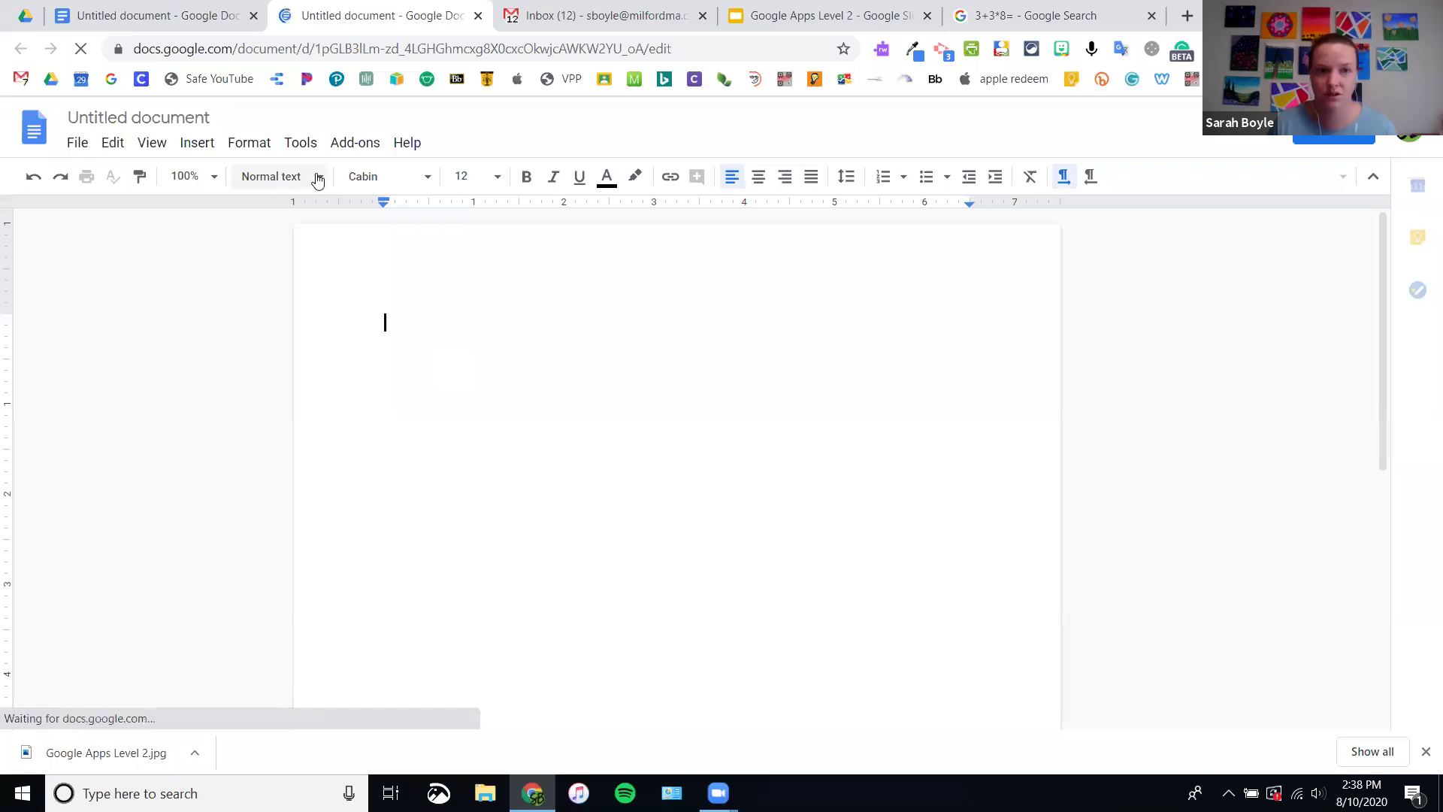
Step: Check the new document's paragraph style list and default font
{"action": "left_click", "coordinate": [299, 177]}
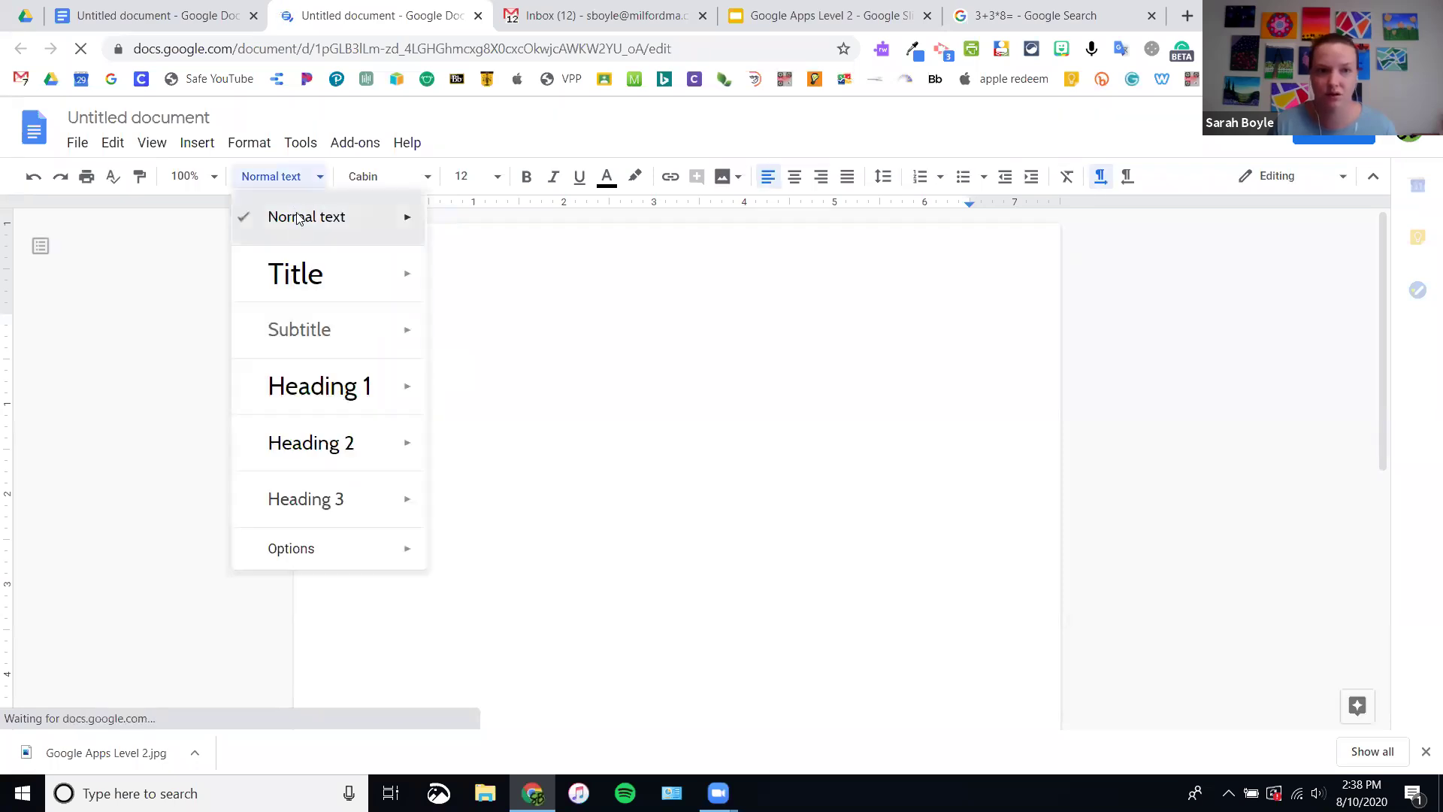
{"action": "left_click", "coordinate": [299, 218]}
{"action": "left_click", "coordinate": [279, 181]}
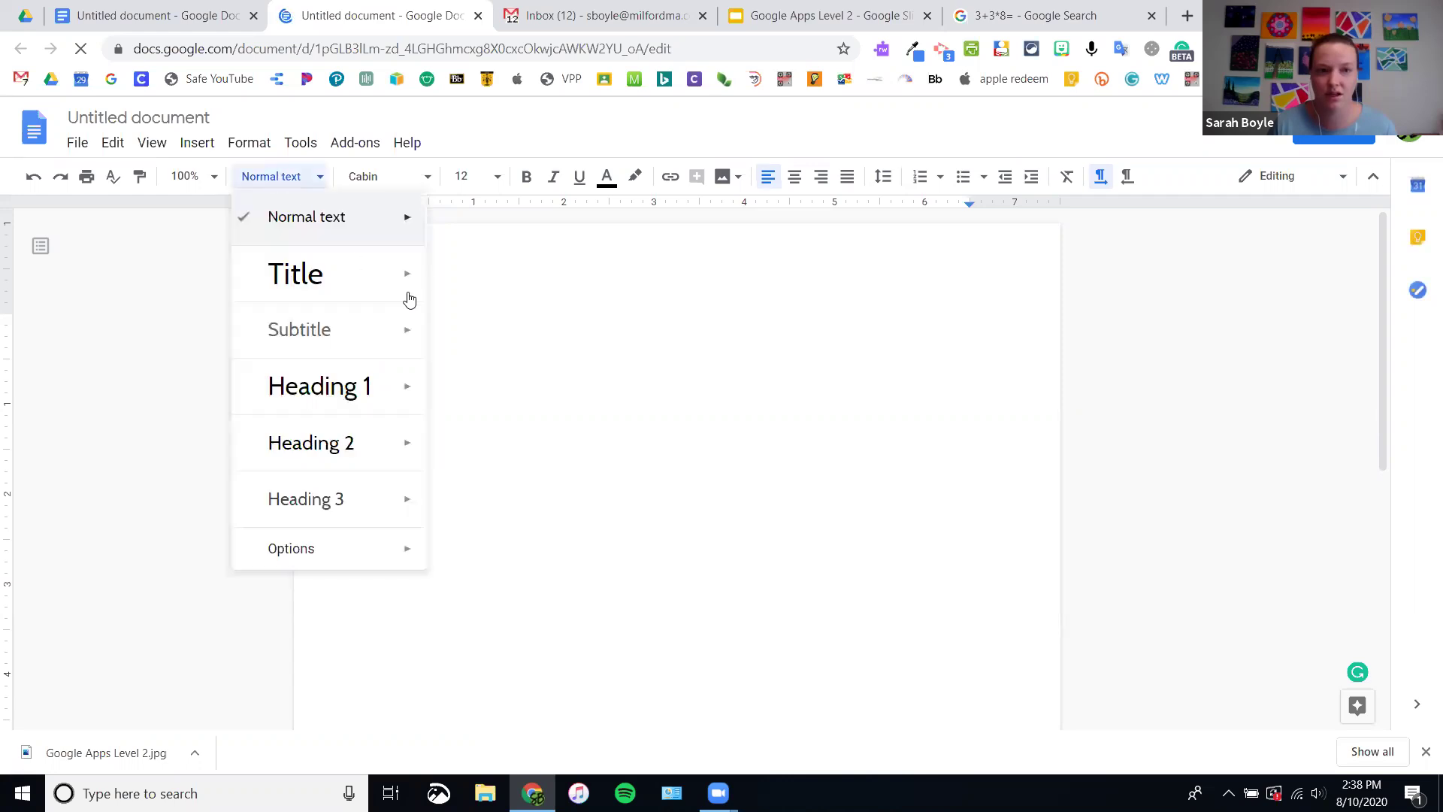
{"action": "left_click", "coordinate": [554, 286]}
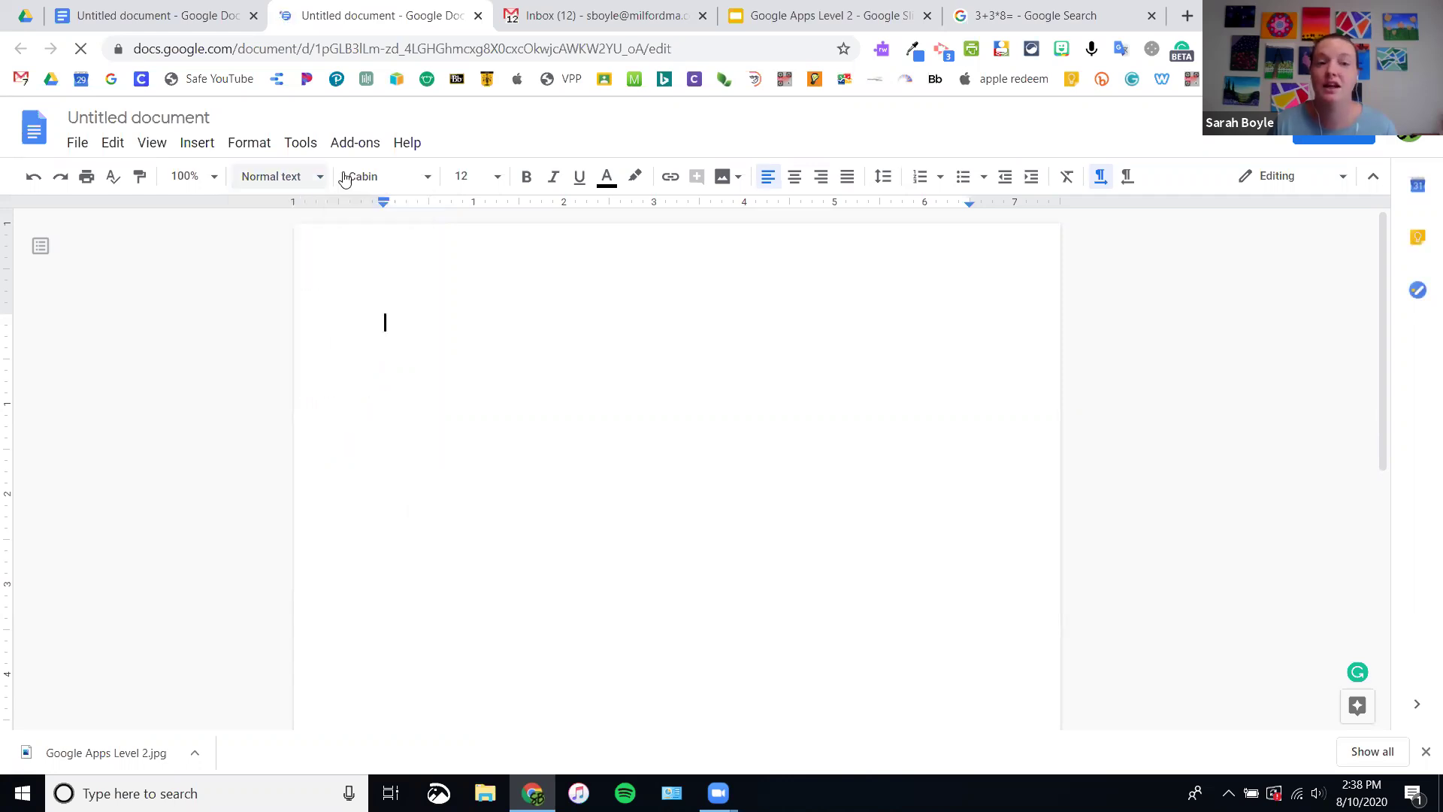
{"action": "left_click", "coordinate": [382, 176]}
{"action": "left_click", "coordinate": [826, 361]}
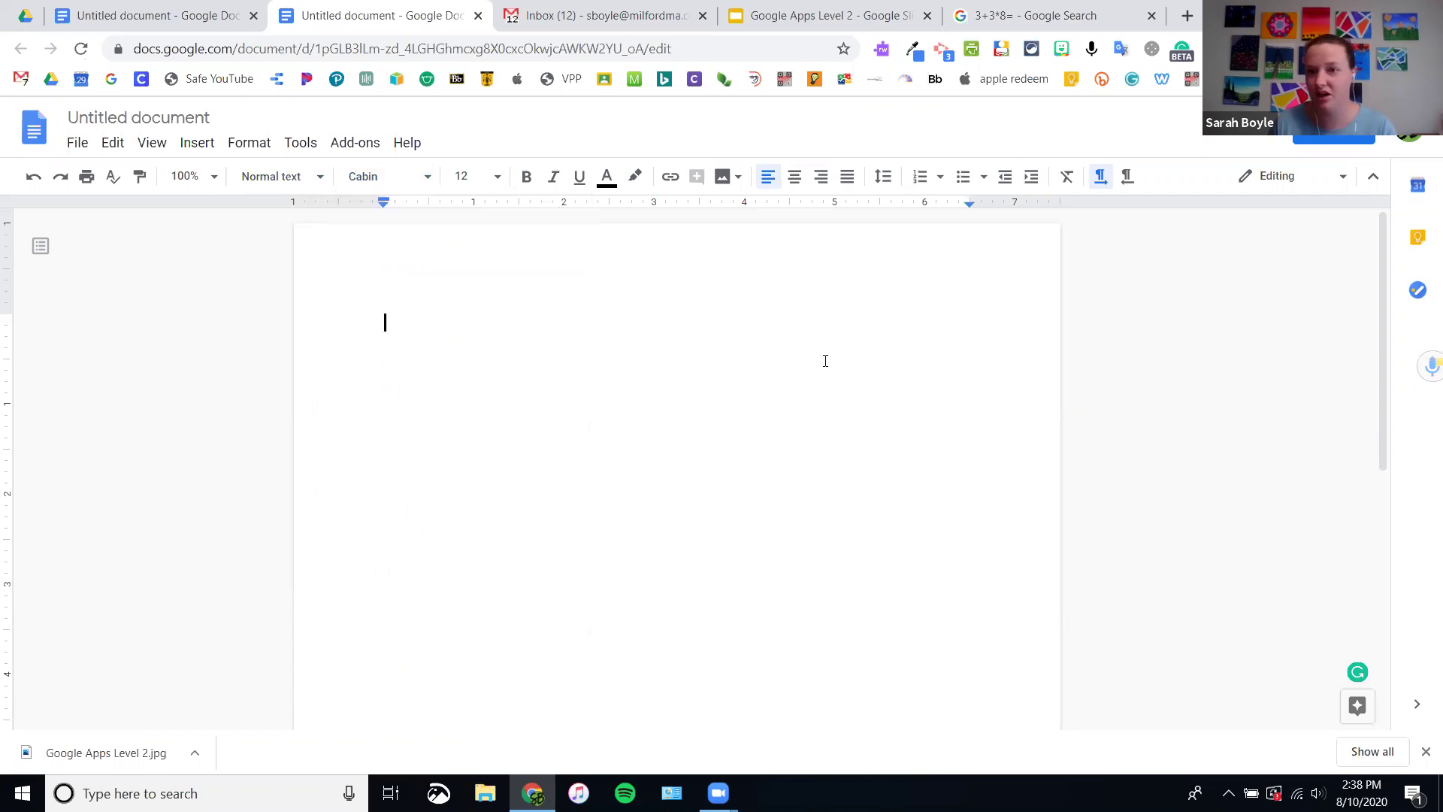
Step: Return to the first document and reapply the Normal text style to the "Change font" line
{"action": "left_click", "coordinate": [177, 15]}
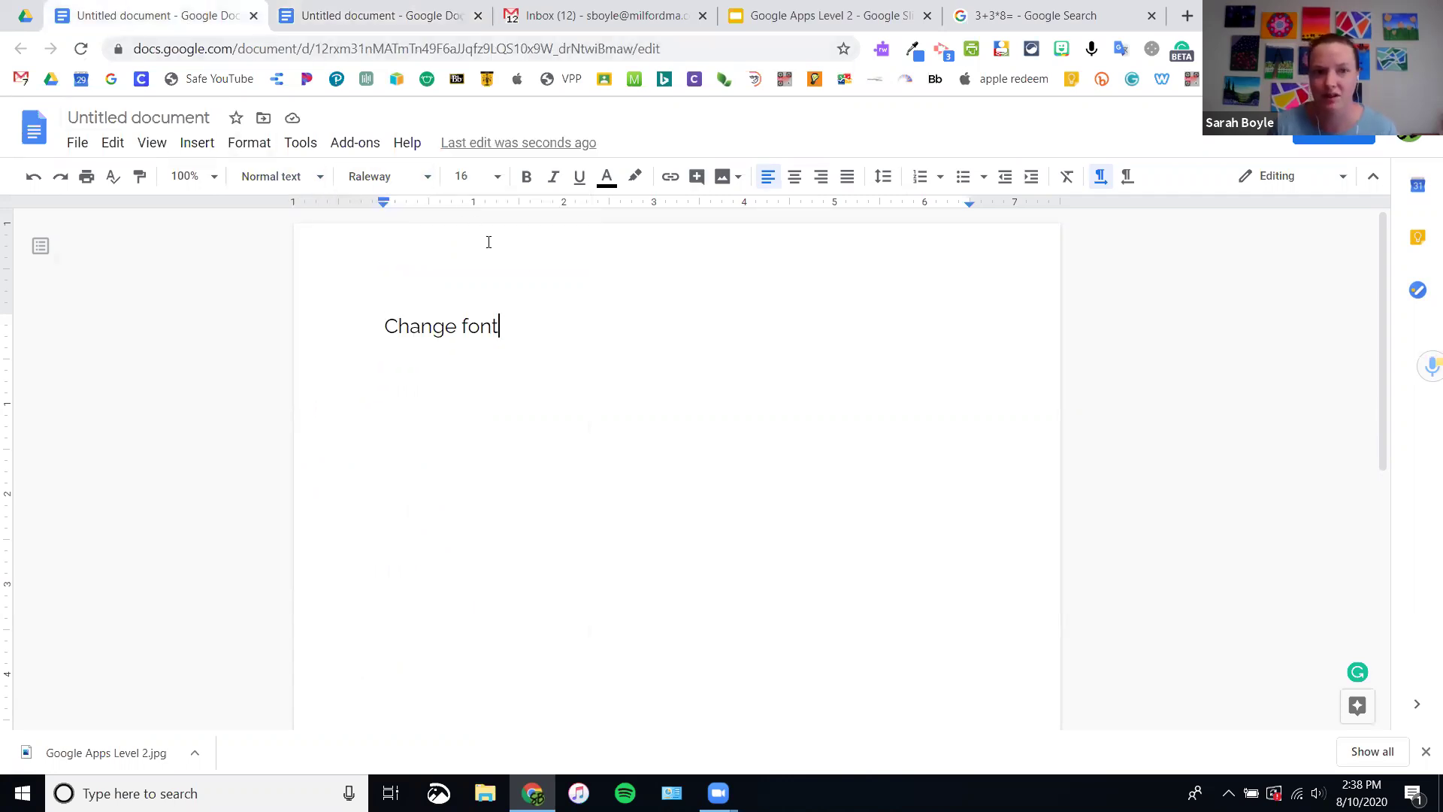
{"action": "left_click_drag", "start_coordinate": [348, 345], "coordinate": [538, 348]}
{"action": "left_click", "coordinate": [290, 184]}
{"action": "left_click", "coordinate": [291, 228]}
{"action": "left_click", "coordinate": [628, 316]}
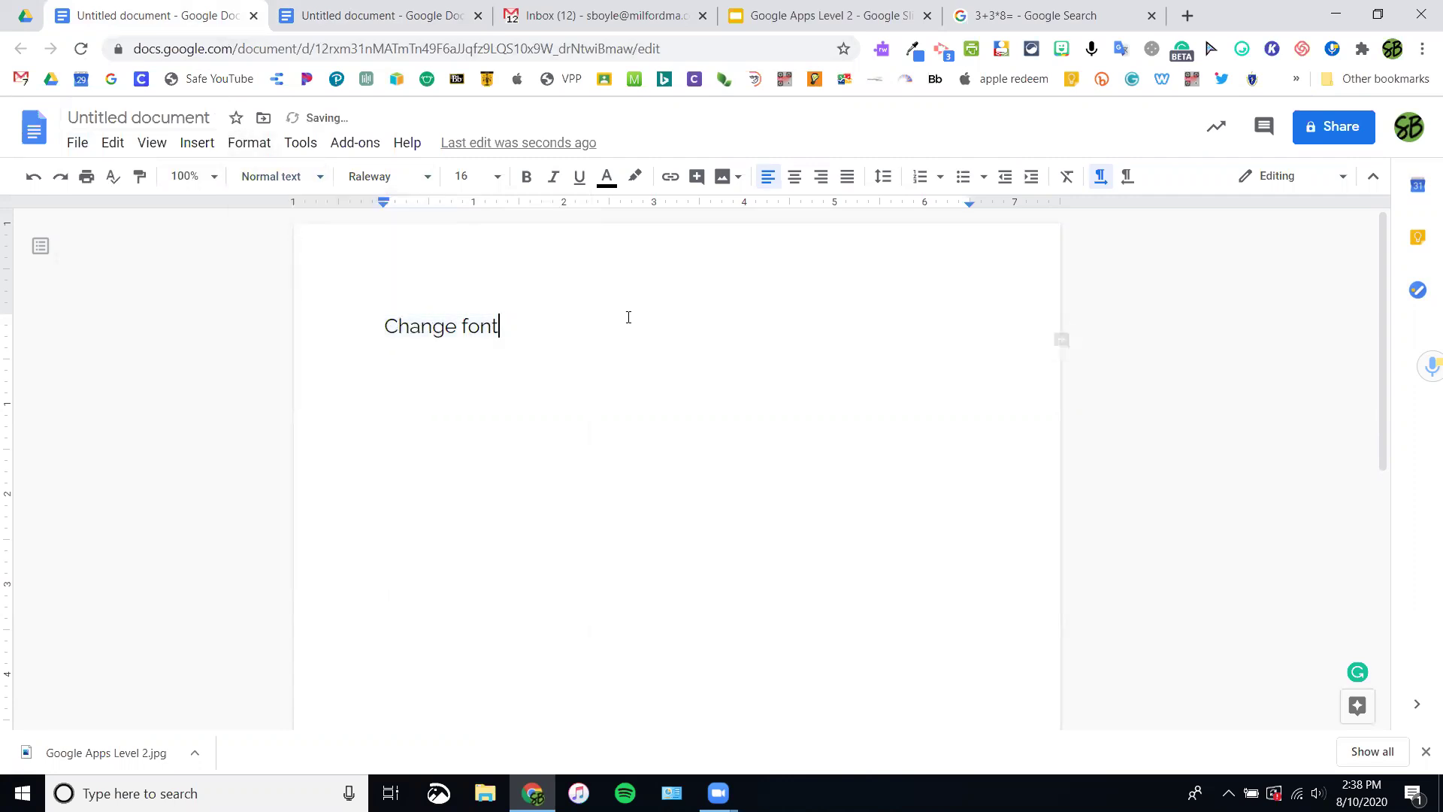
Step: Close both open documents and create a new Google Docs document from the Drive folder
{"action": "left_click", "coordinate": [253, 17]}
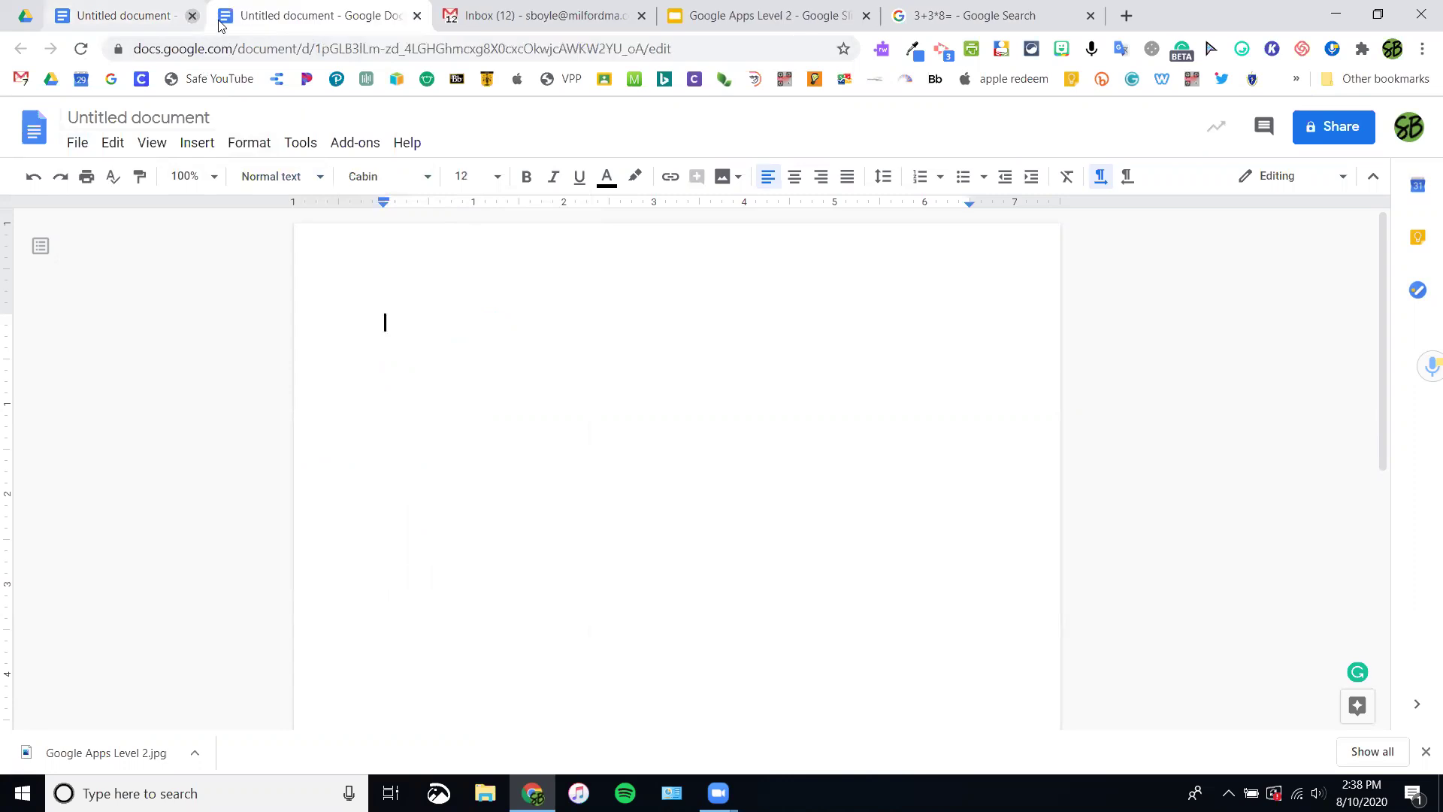
{"action": "left_click", "coordinate": [20, 15]}
{"action": "left_click", "coordinate": [81, 201]}
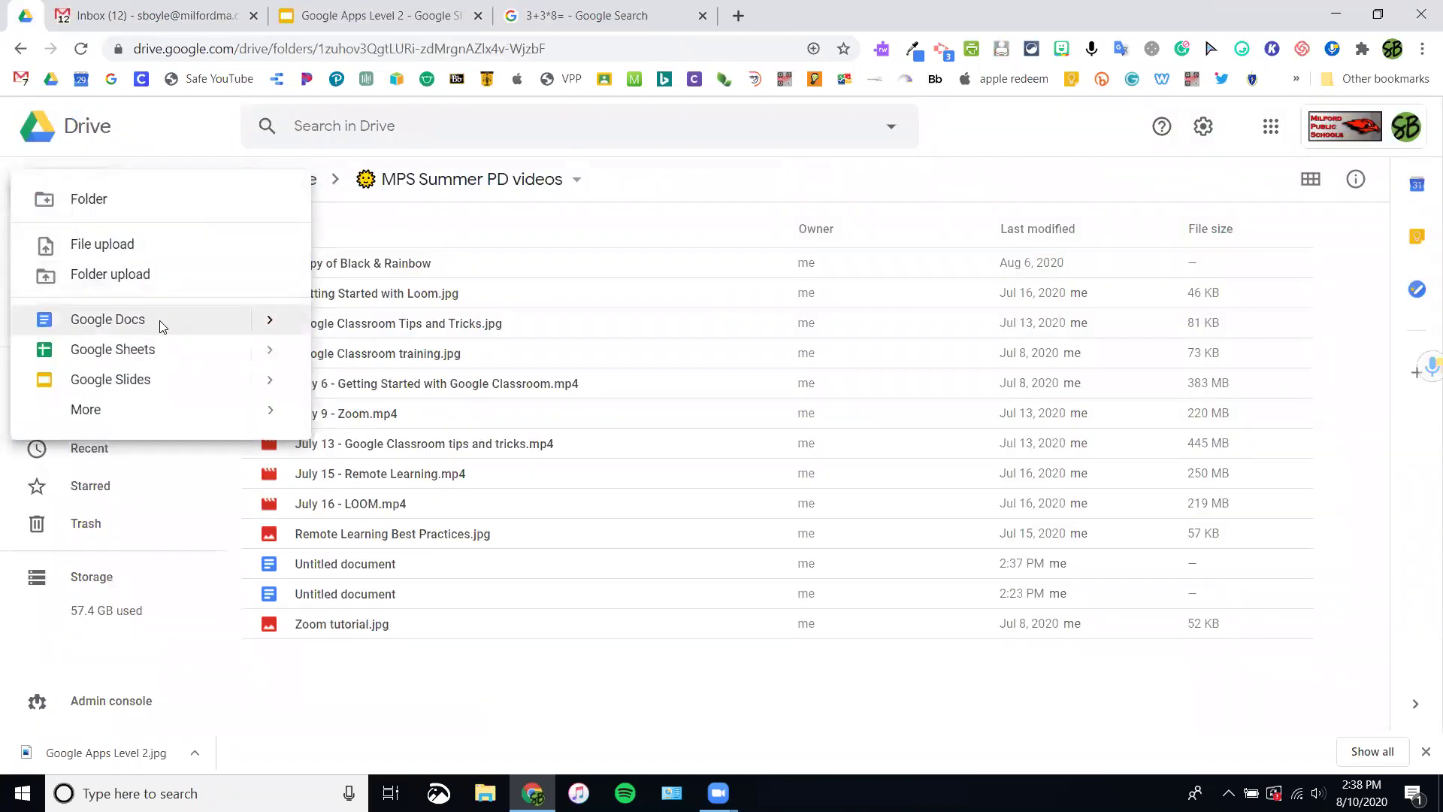
{"action": "left_click", "coordinate": [160, 320]}
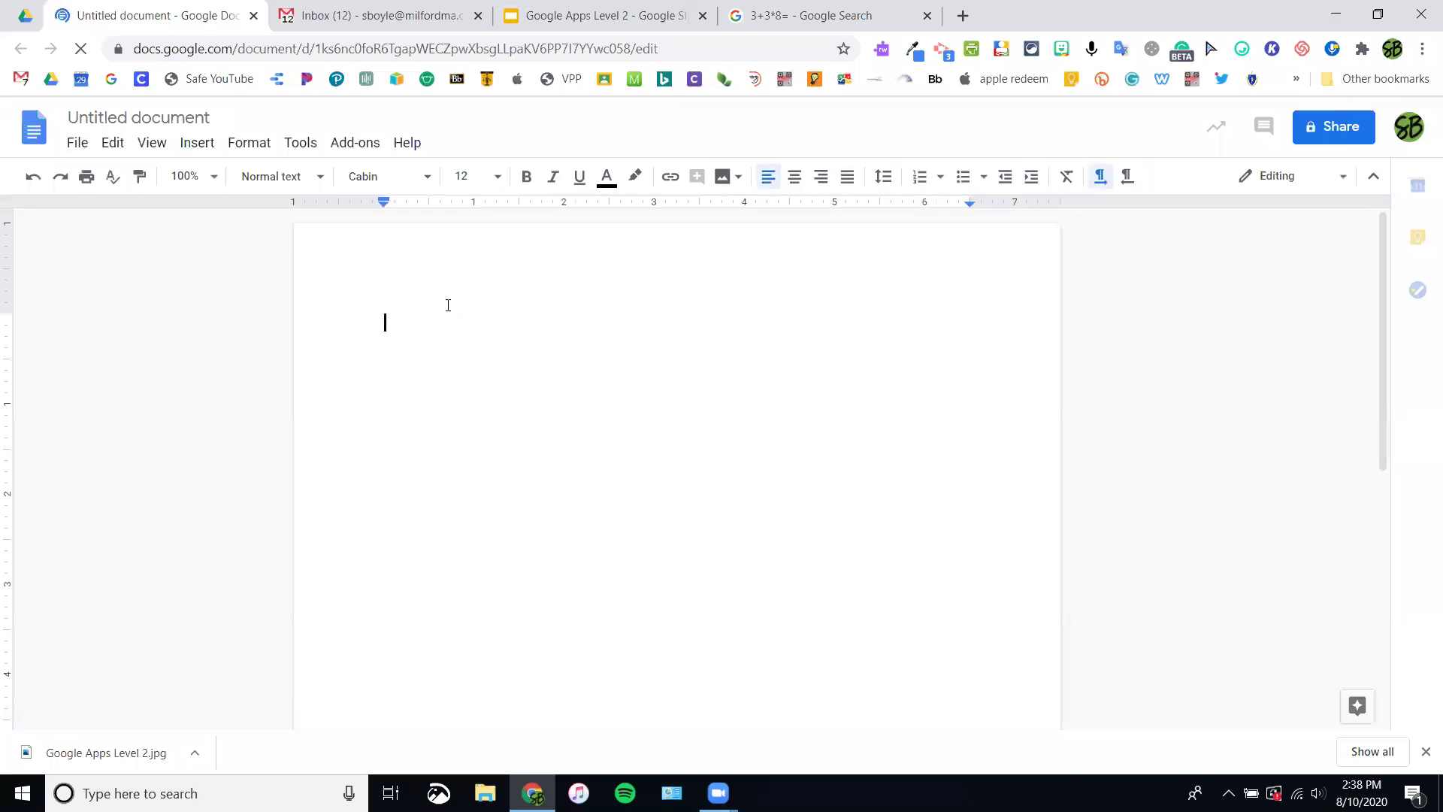
Step: Write "Change font" in the new document and format it in Raleway at size 6
{"action": "type", "text": "Change font"}
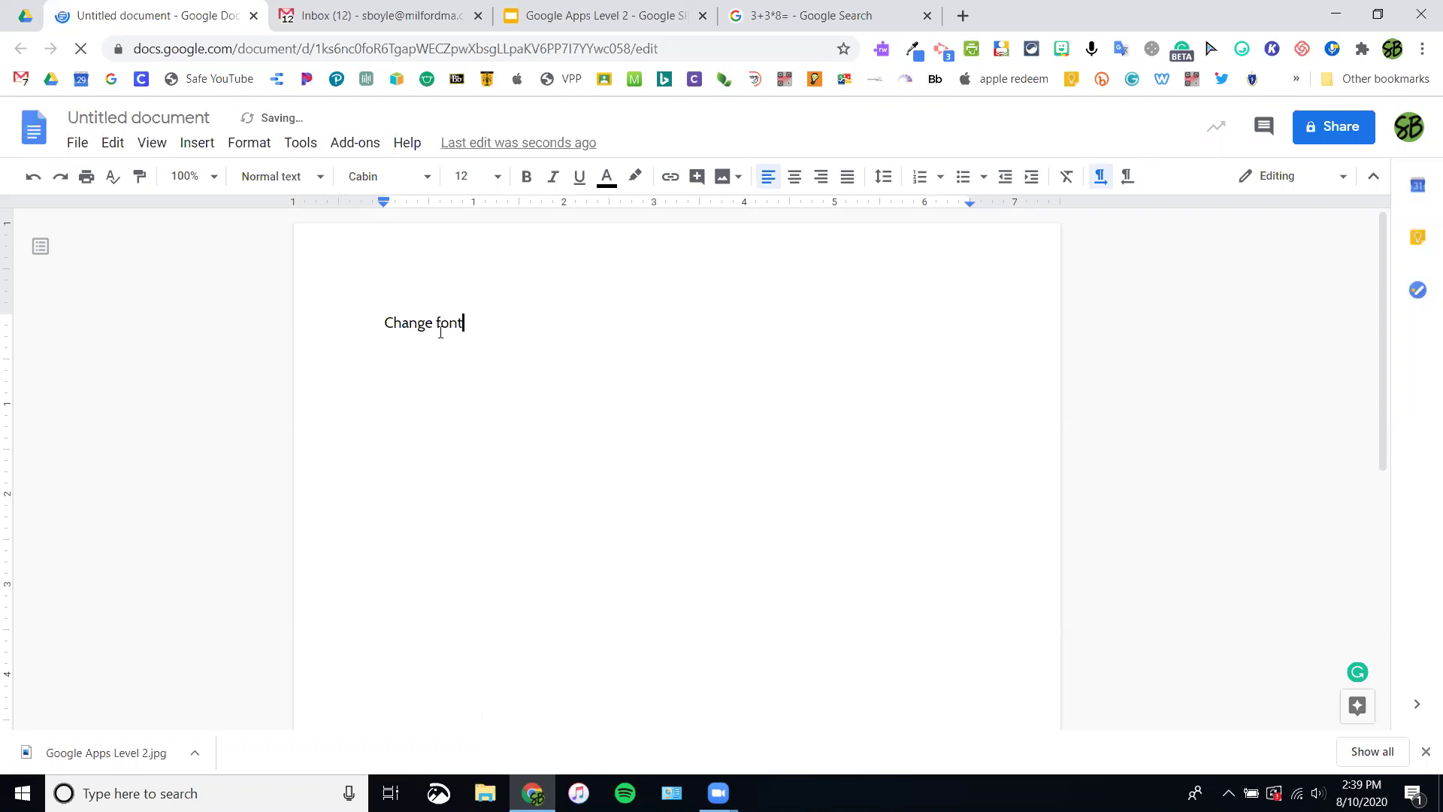
{"action": "triple_click", "coordinate": [441, 333]}
{"action": "left_click", "coordinate": [400, 184]}
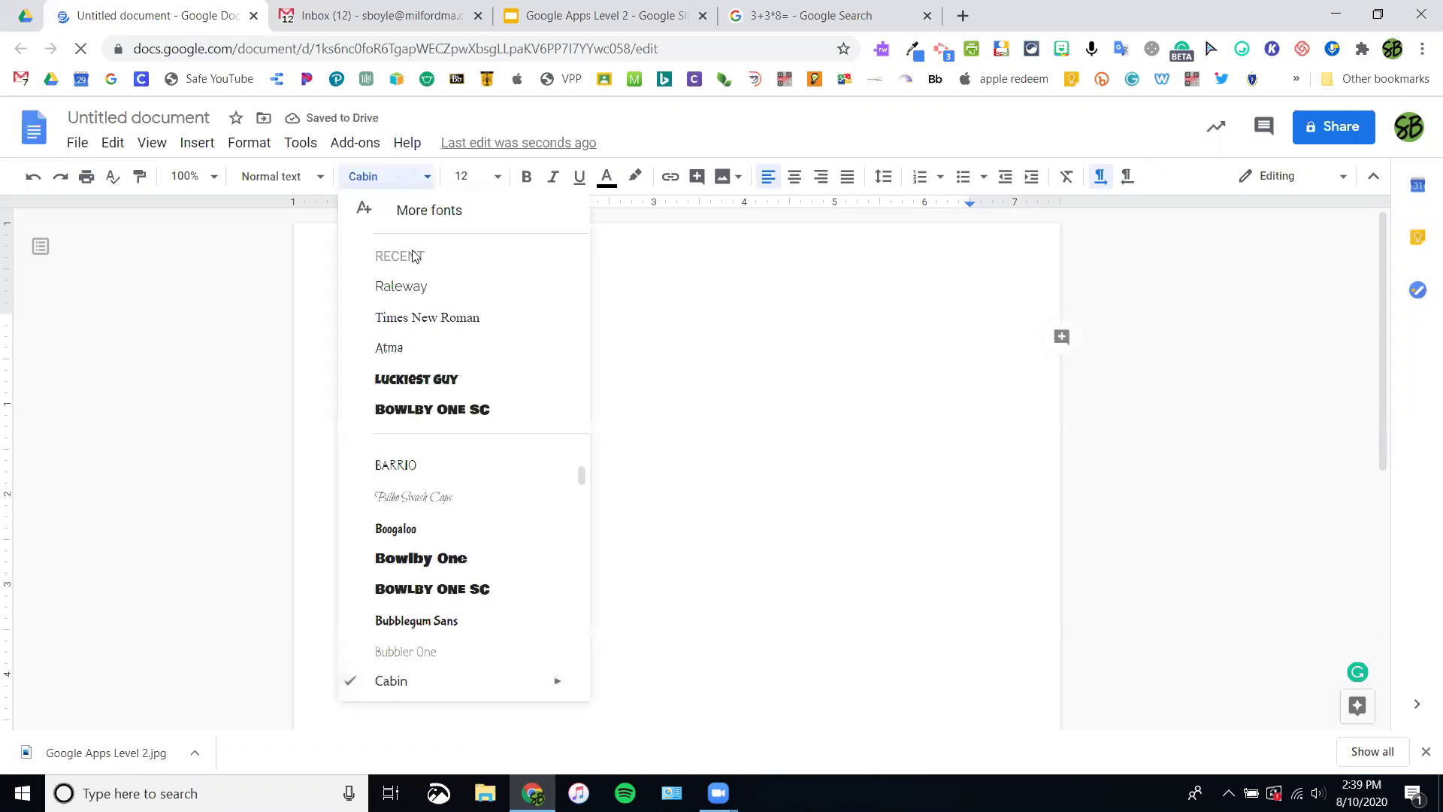
{"action": "left_click", "coordinate": [421, 292]}
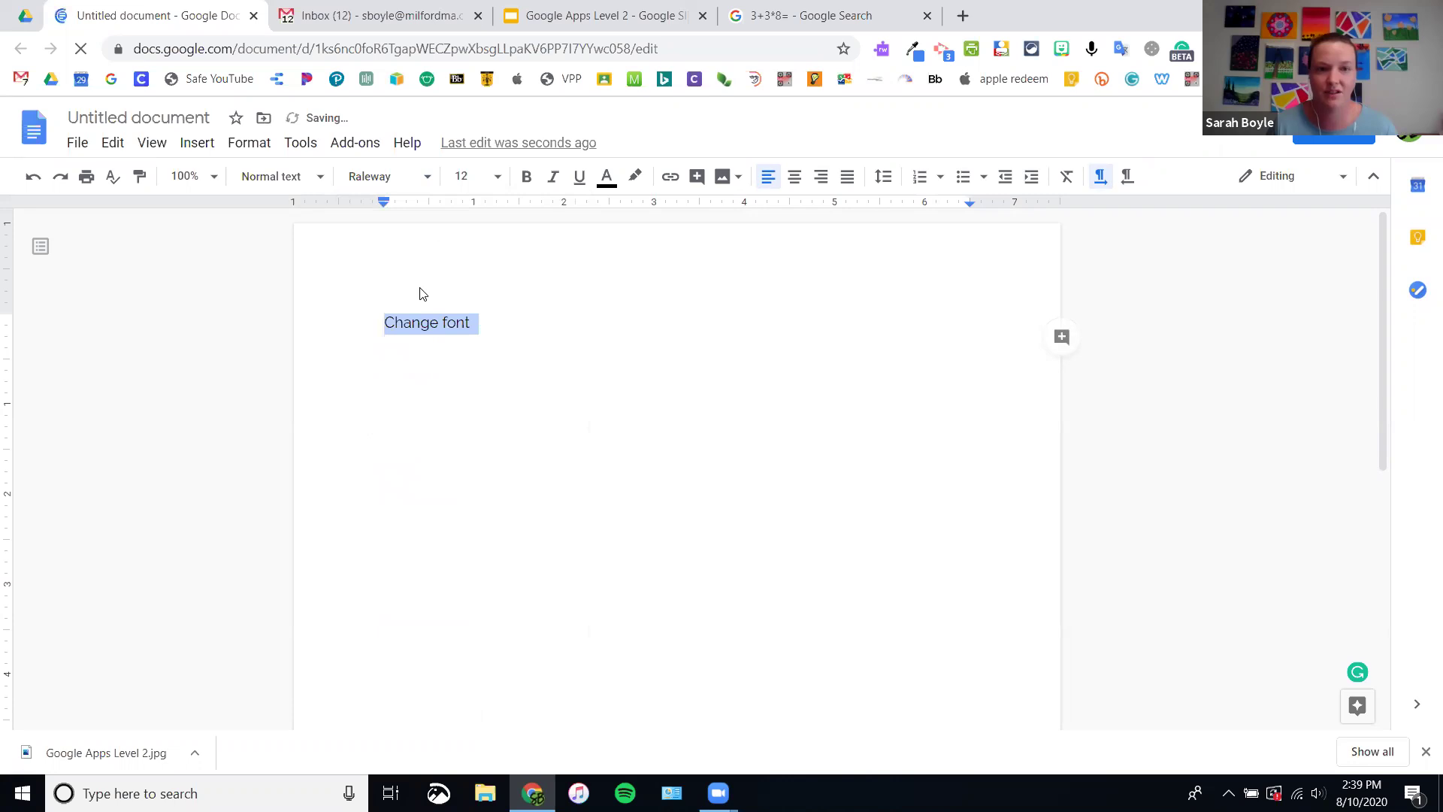
{"action": "left_click", "coordinate": [480, 174]}
{"action": "type", "text": "6"}
{"action": "key", "text": "Return"}
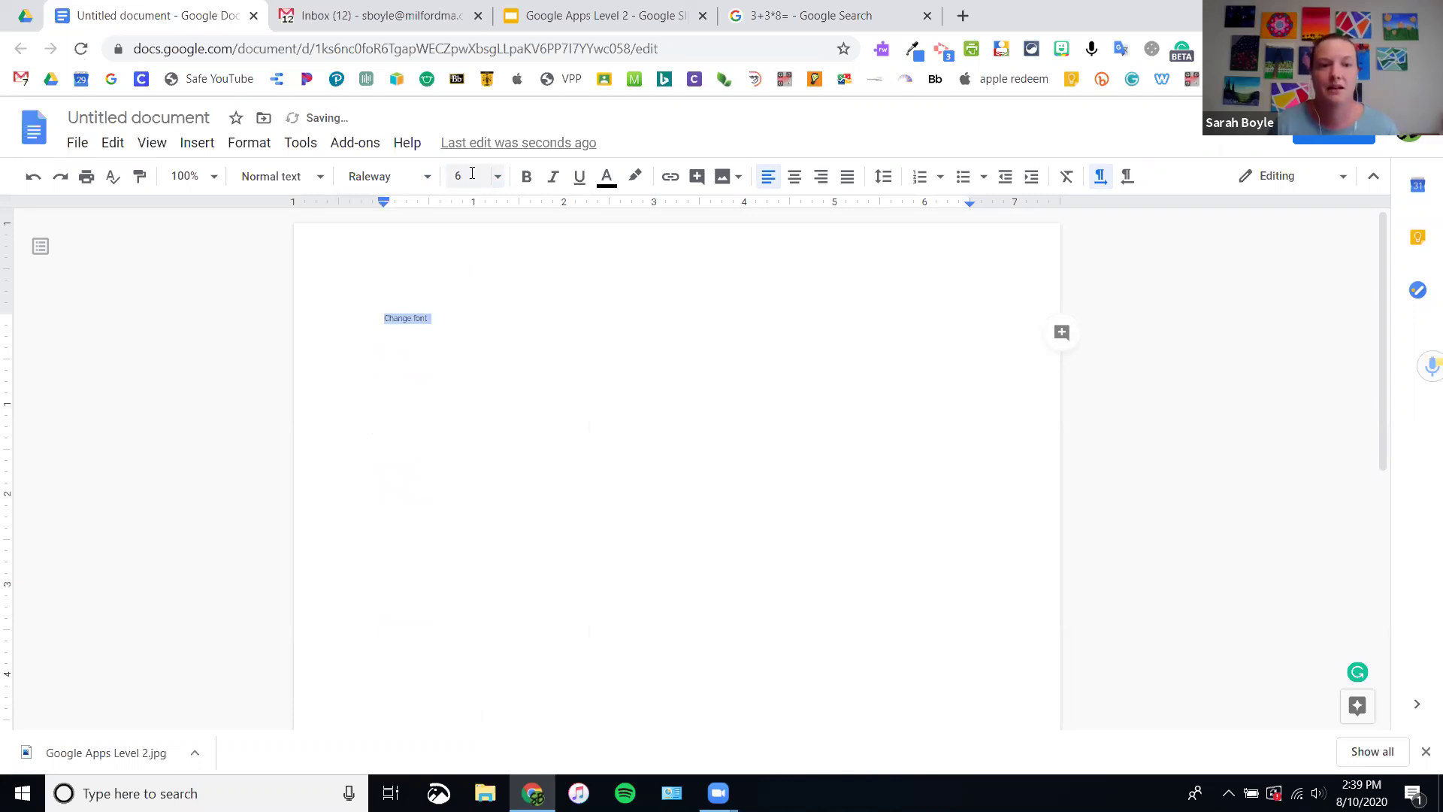
Step: Set the selected "Change font" text to size 16
{"action": "left_click", "coordinate": [472, 173]}
{"action": "type", "text": "16"}
{"action": "key", "text": "Return"}
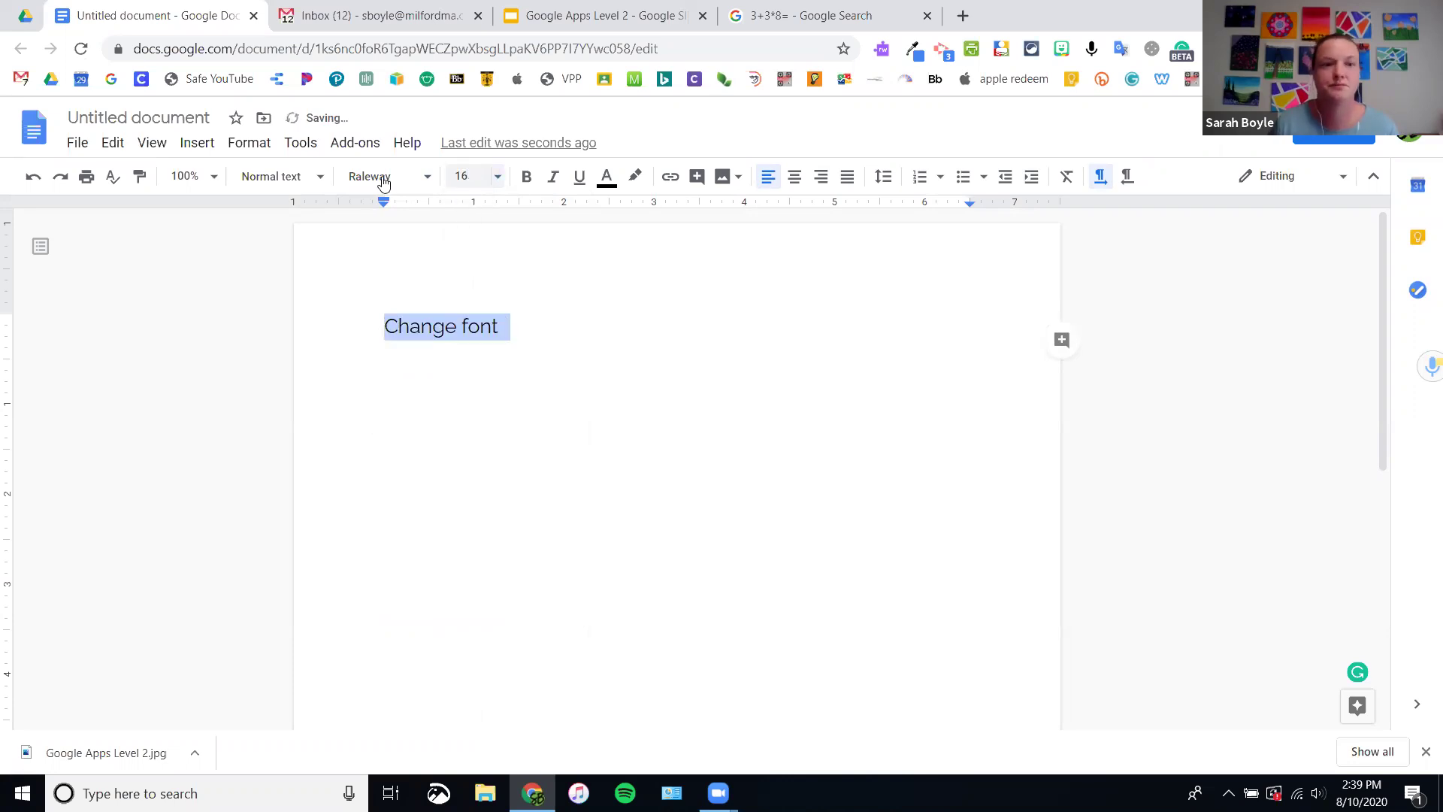
Step: Try applying the Normal text style to the "Change font" line and undo the change
{"action": "left_click", "coordinate": [318, 178]}
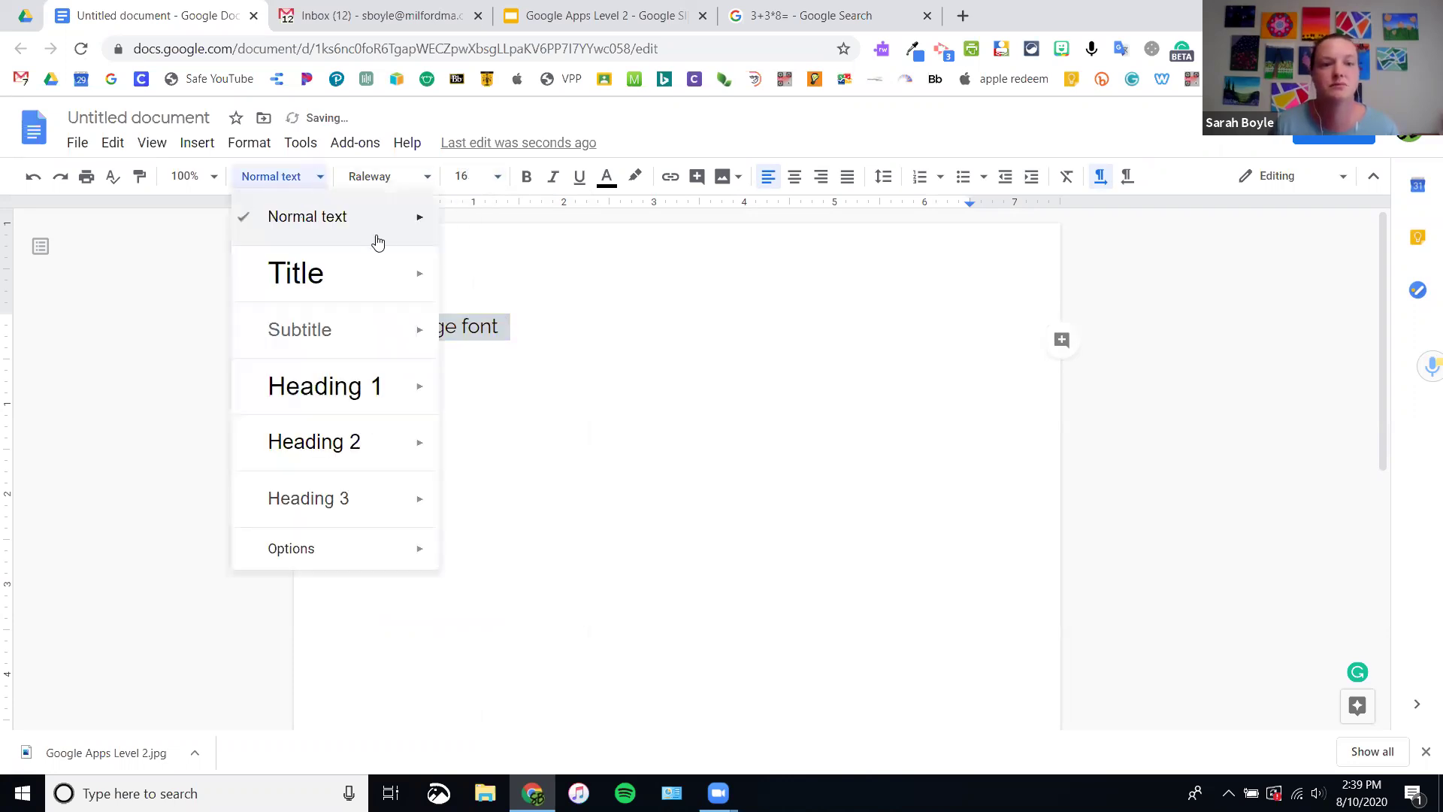
{"action": "mouse_move", "coordinate": [421, 226]}
{"action": "left_click", "coordinate": [500, 211]}
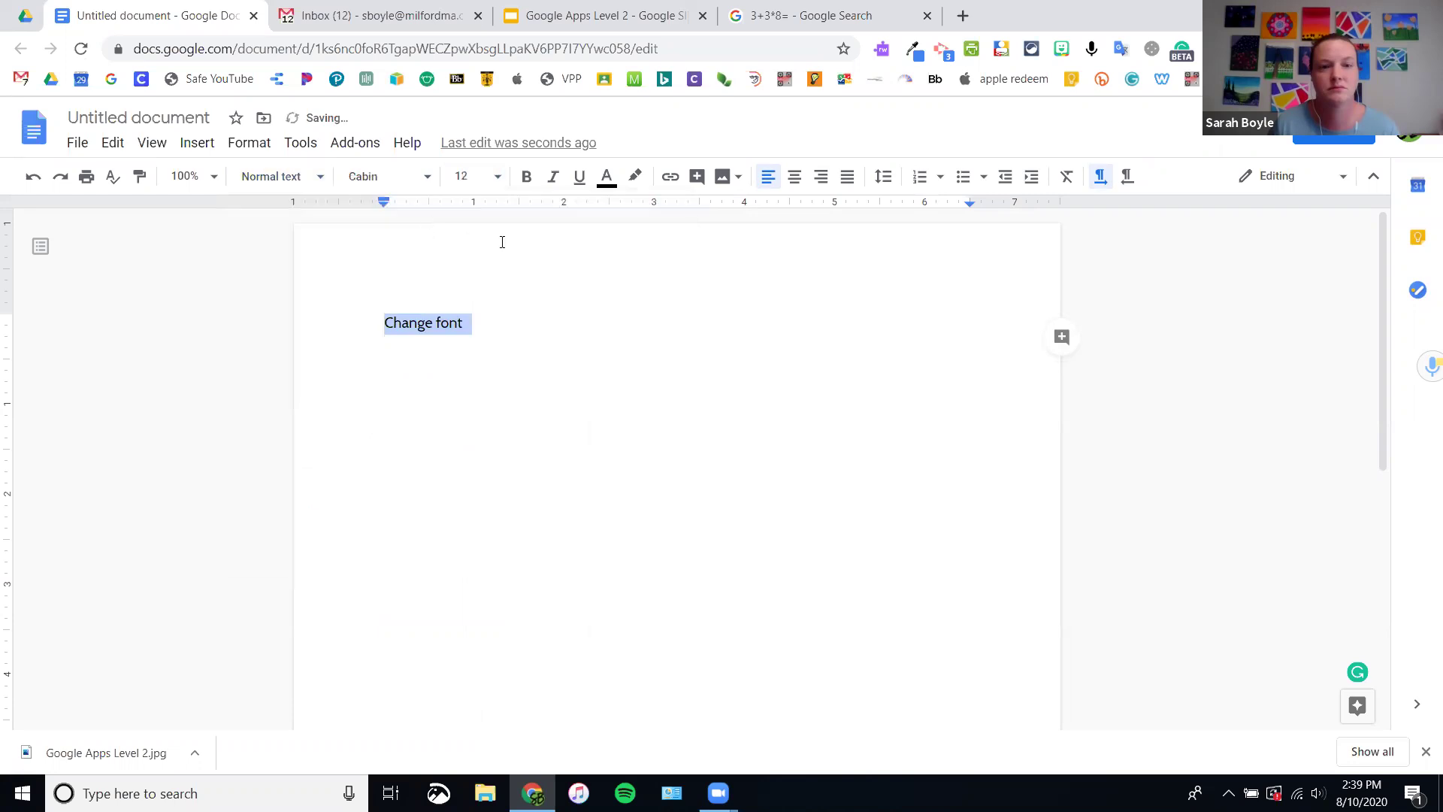
{"action": "left_click", "coordinate": [316, 177]}
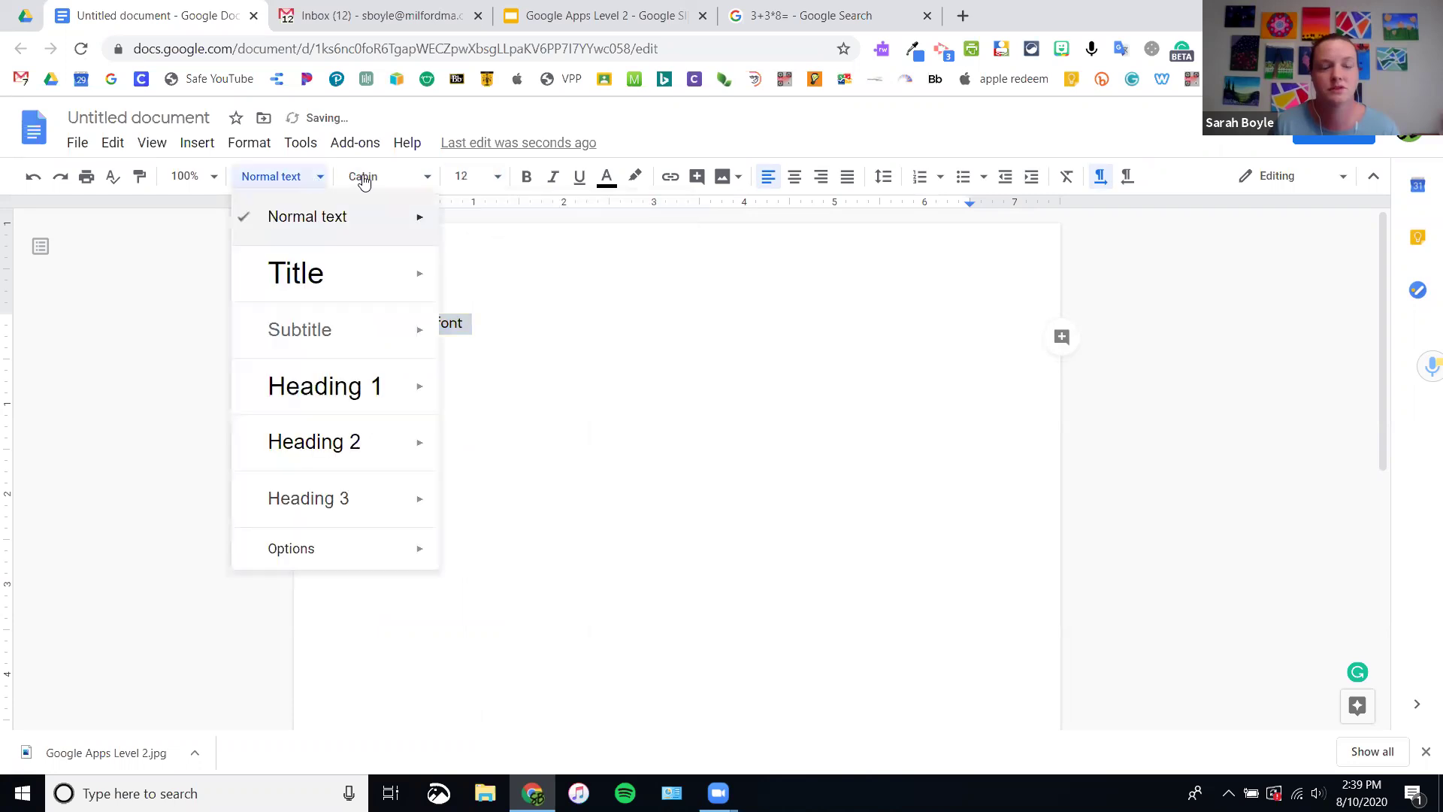
{"action": "left_click", "coordinate": [608, 325]}
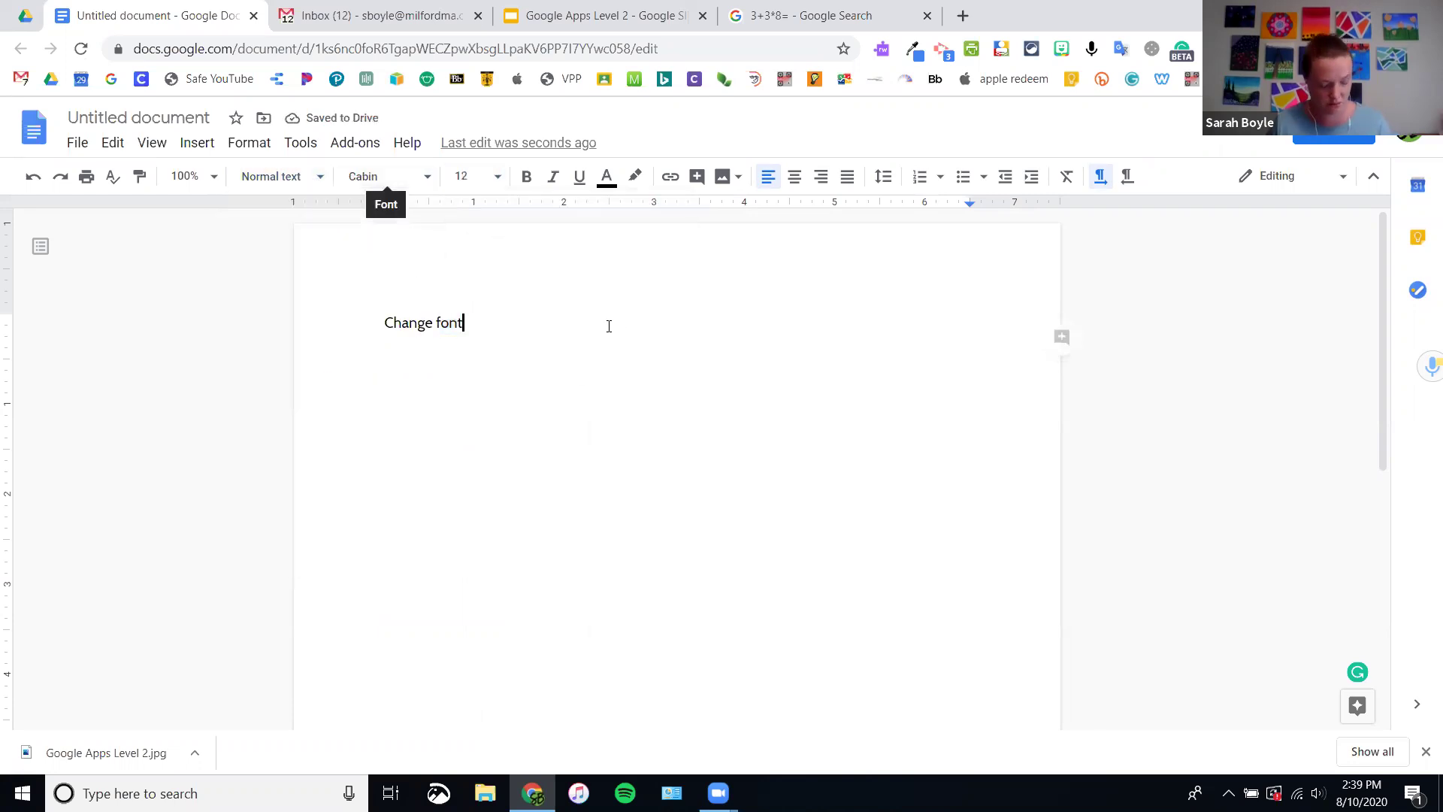
{"action": "key", "text": "ctrl+z"}
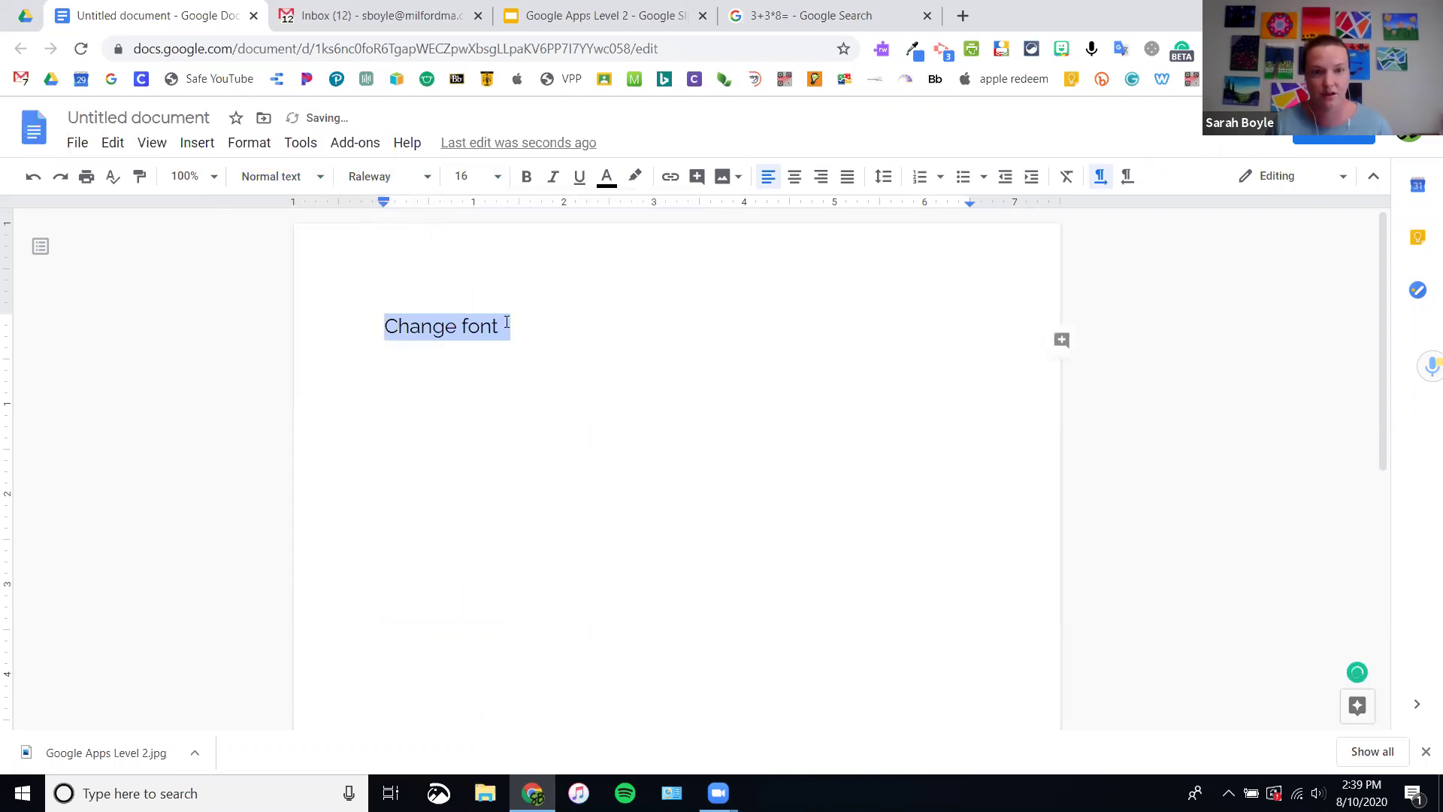
Step: Update the Normal text style to match the selected "Change font" formatting
{"action": "left_click", "coordinate": [322, 181]}
{"action": "mouse_move", "coordinate": [419, 218]}
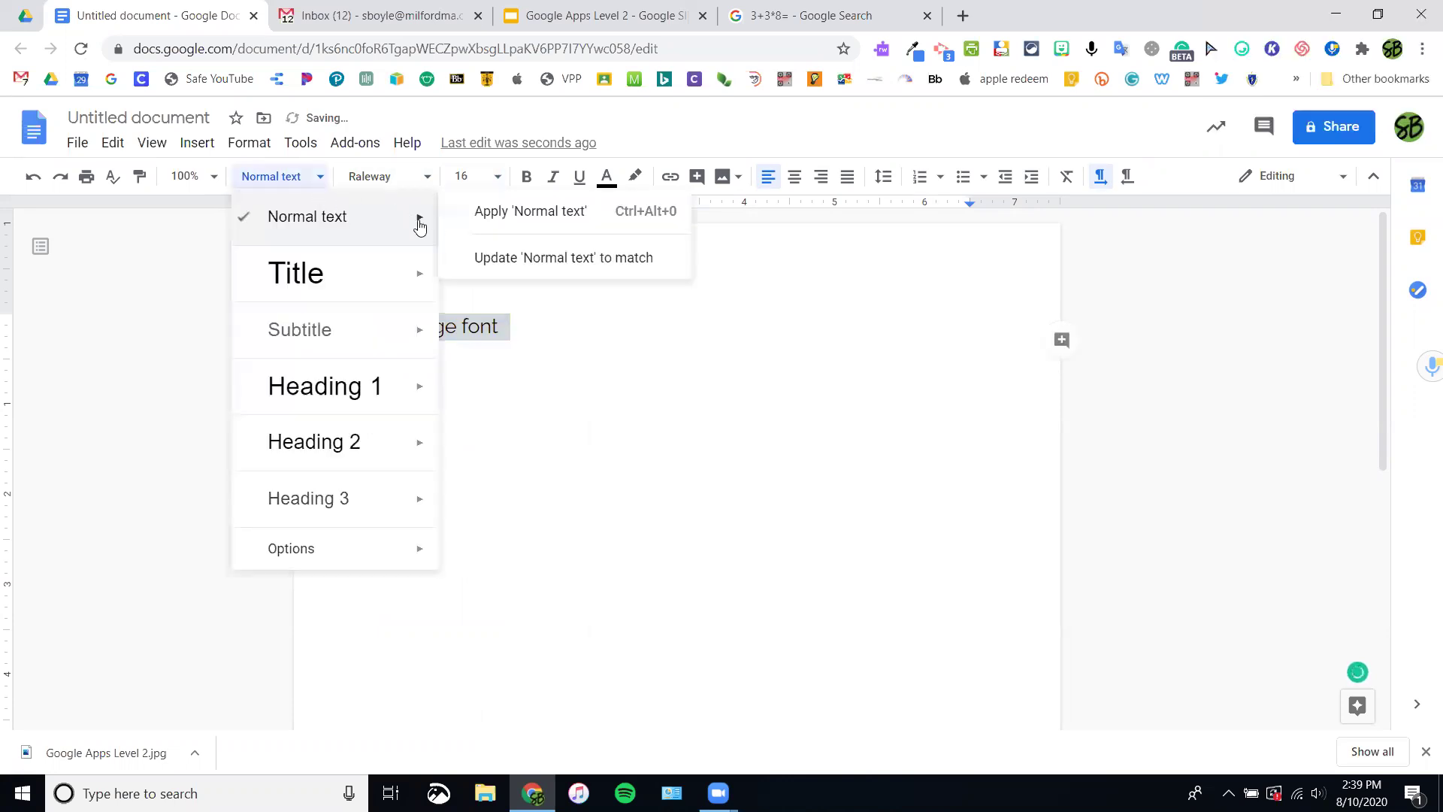
{"action": "left_click", "coordinate": [544, 258]}
{"action": "left_click", "coordinate": [566, 326]}
{"action": "left_click", "coordinate": [463, 325]}
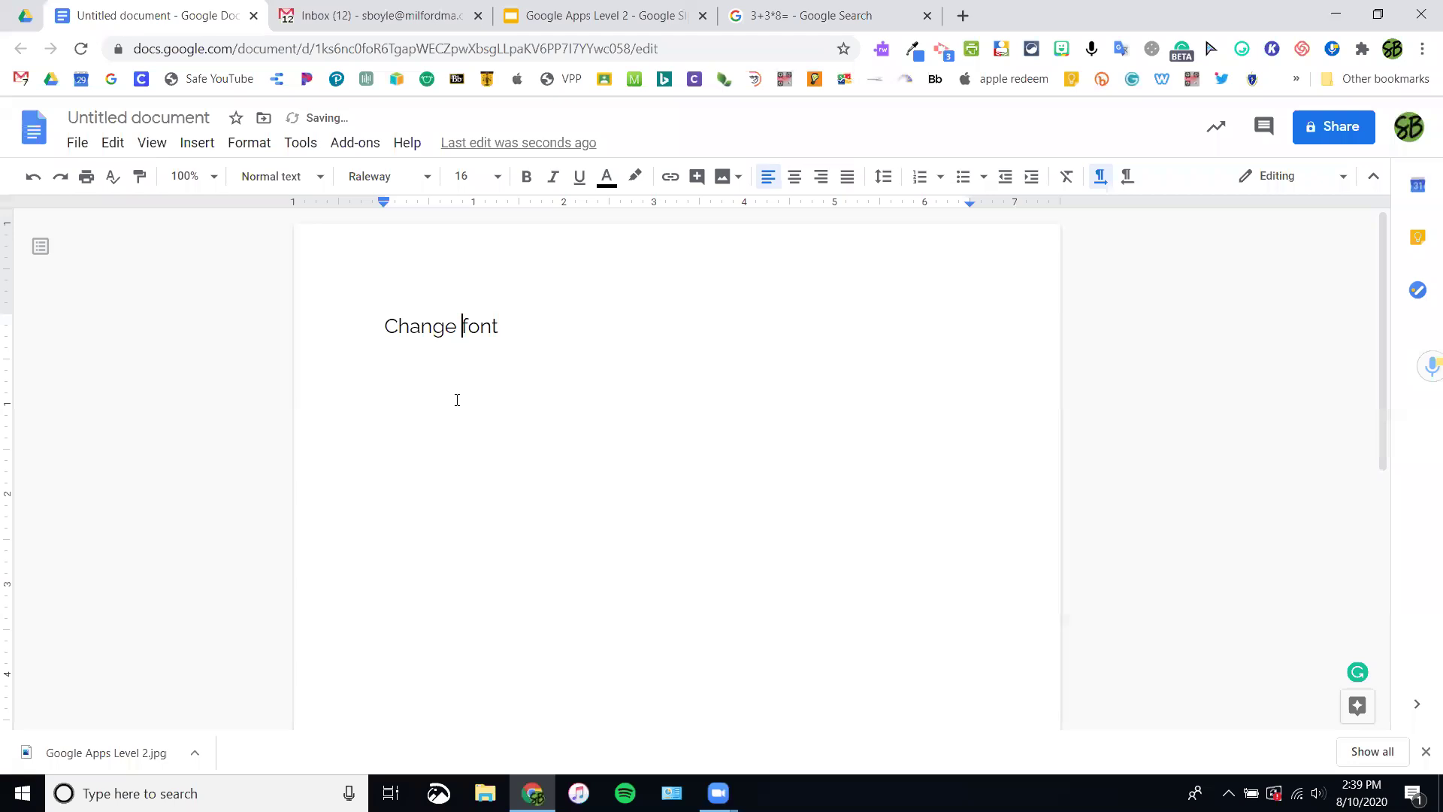
Step: Add a new line below "Change font", try the Subtitle style on it, and set it back to Normal text
{"action": "left_click", "coordinate": [608, 319]}
{"action": "key", "text": "Return"}
{"action": "left_click", "coordinate": [327, 181]}
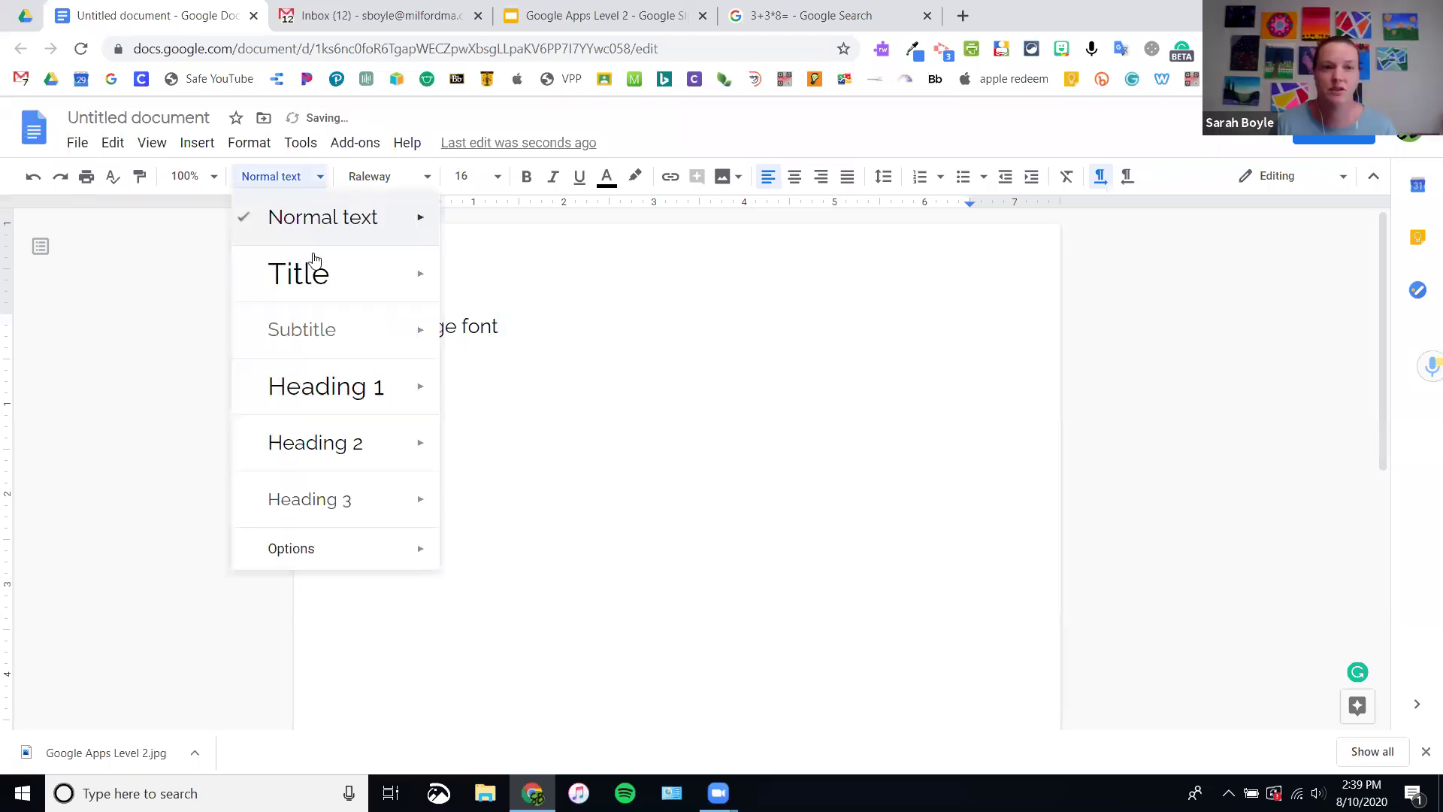
{"action": "left_click", "coordinate": [316, 346]}
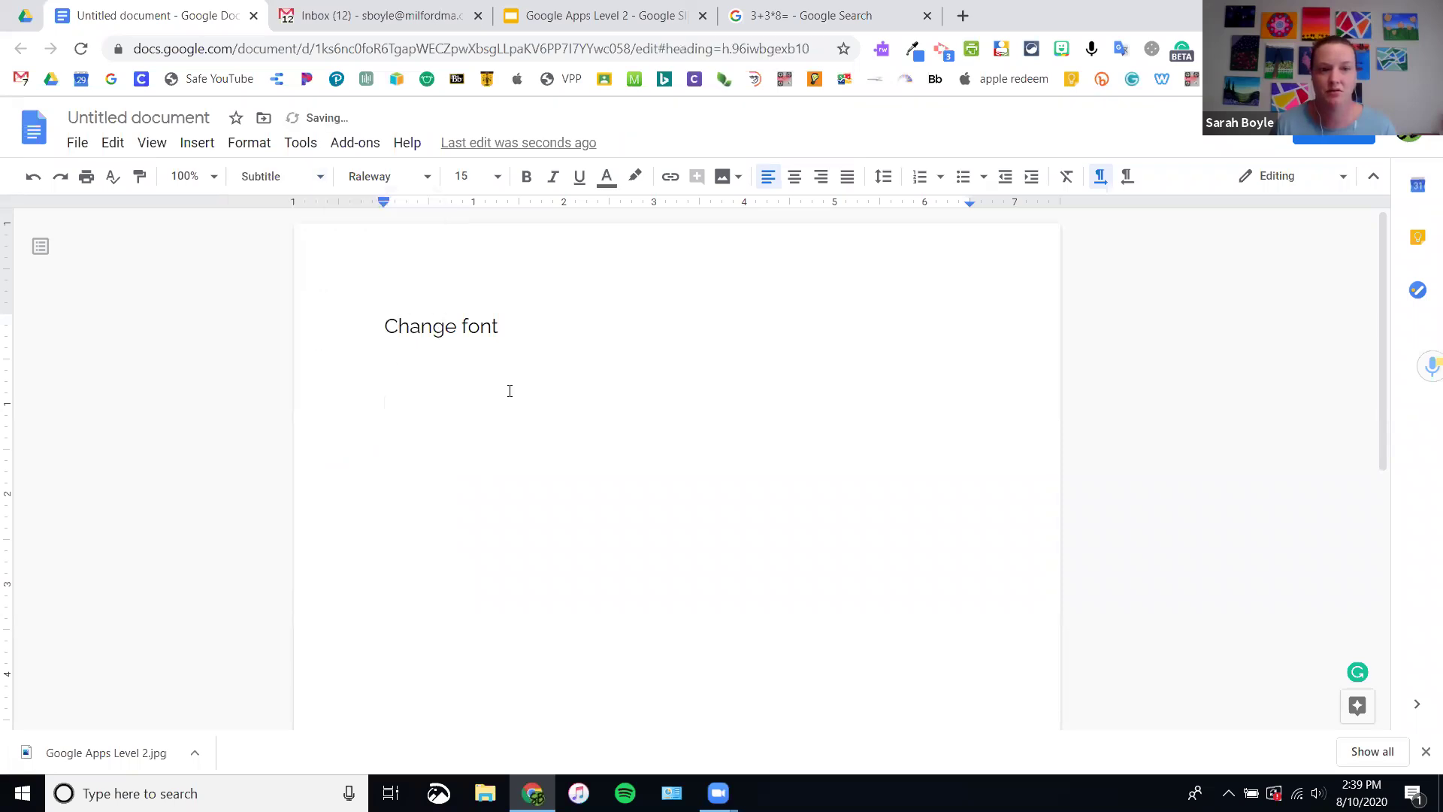
{"action": "left_click", "coordinate": [296, 183]}
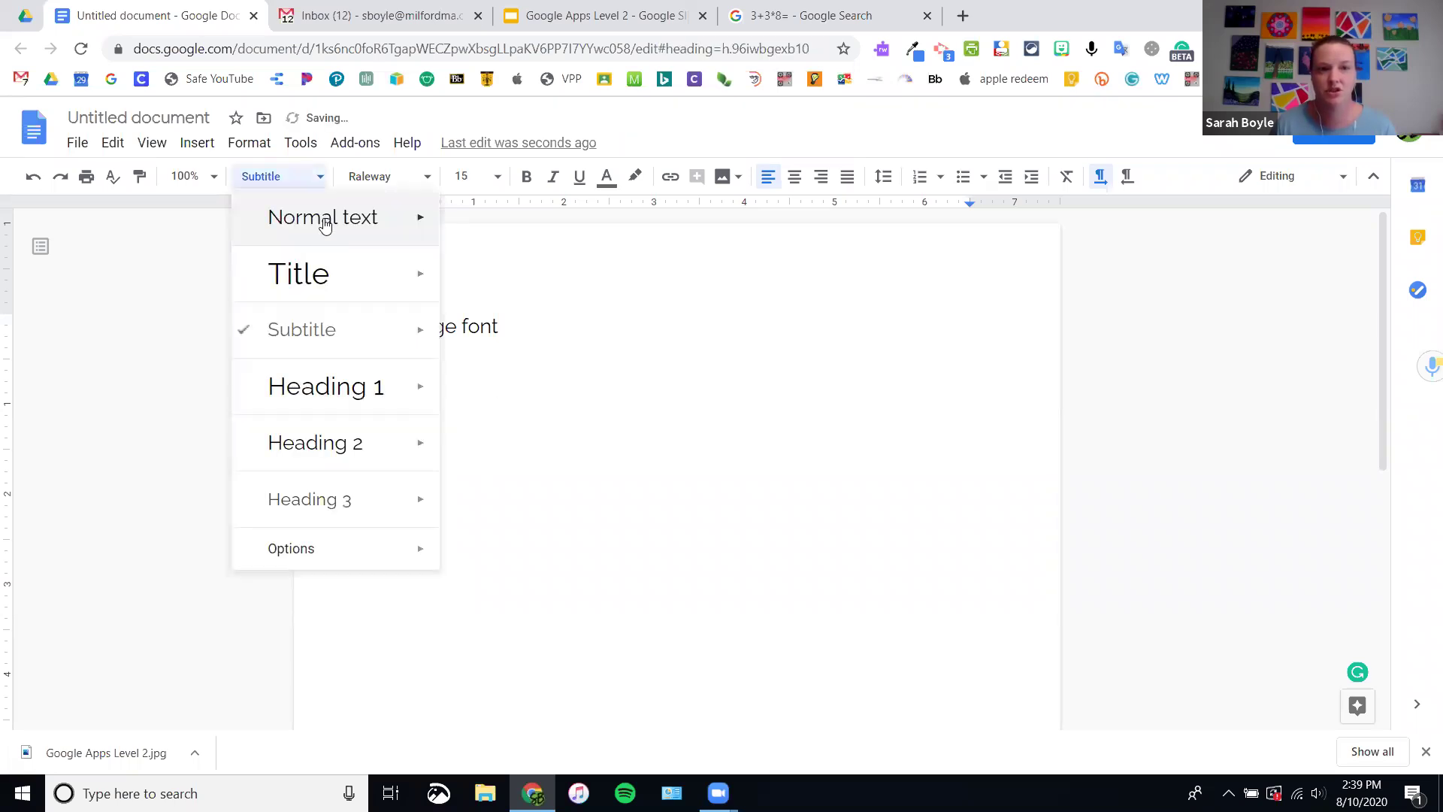
{"action": "left_click", "coordinate": [326, 218]}
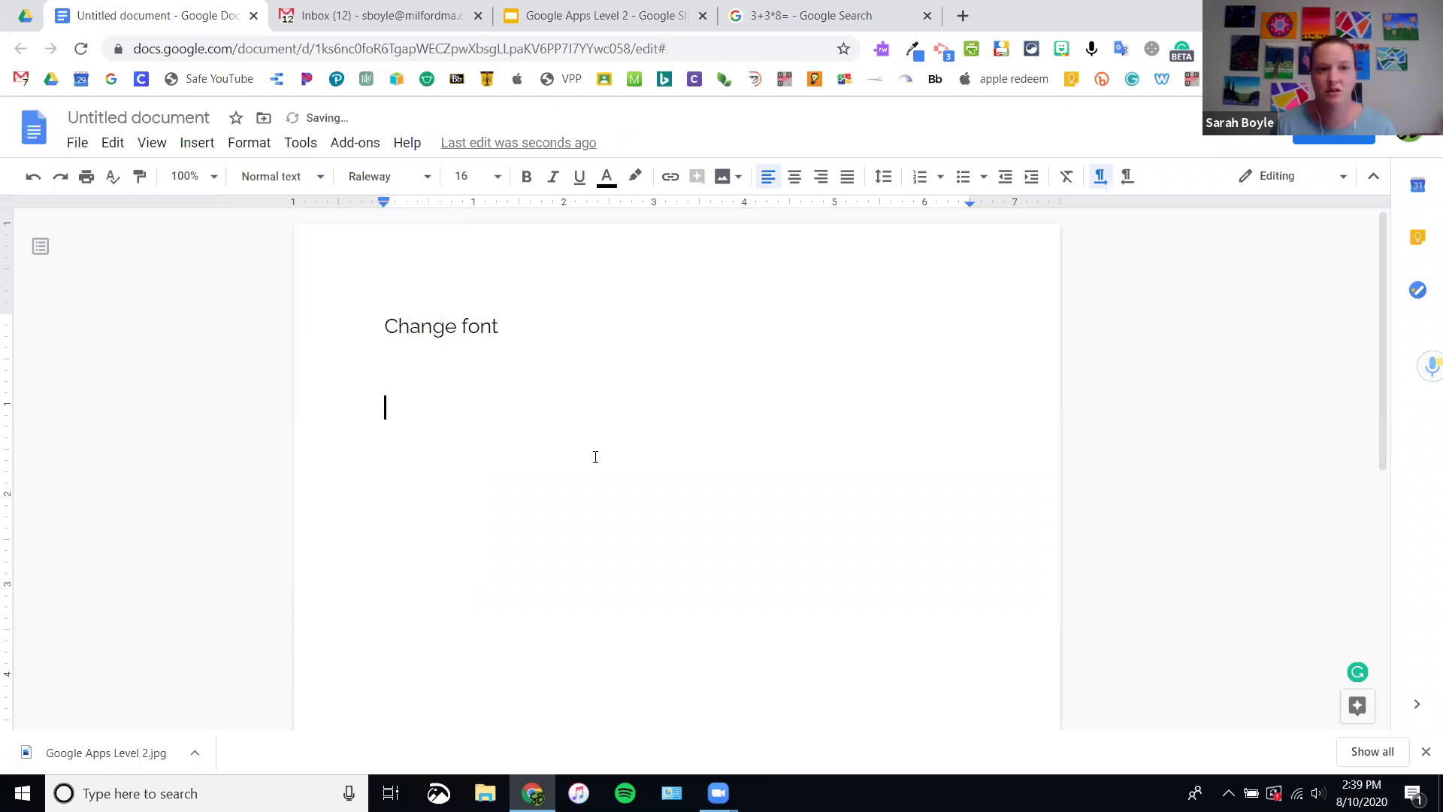
Step: Close the document and create a new Google Docs document from the MPS Summer PD videos folder
{"action": "left_click", "coordinate": [254, 16]}
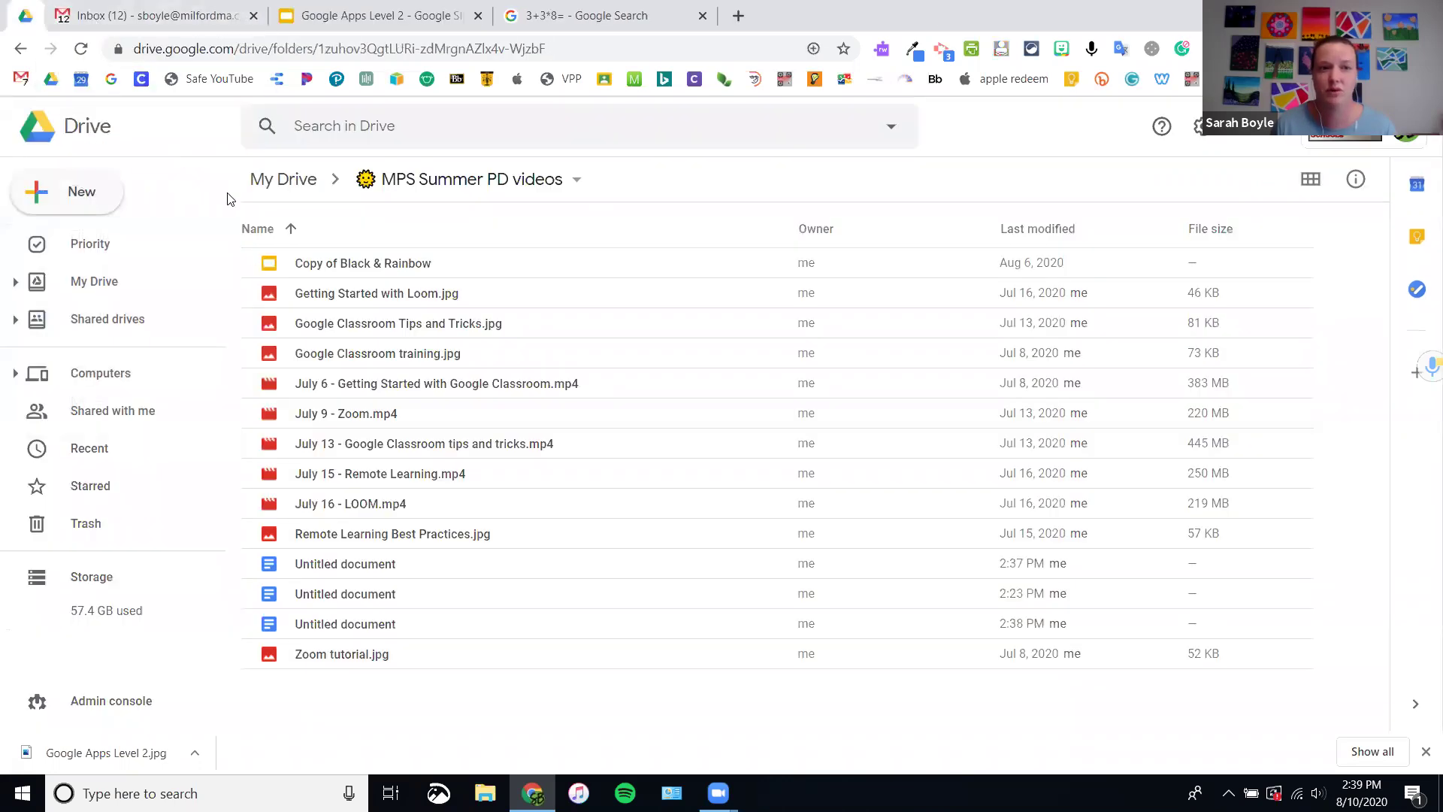
{"action": "left_click", "coordinate": [36, 194]}
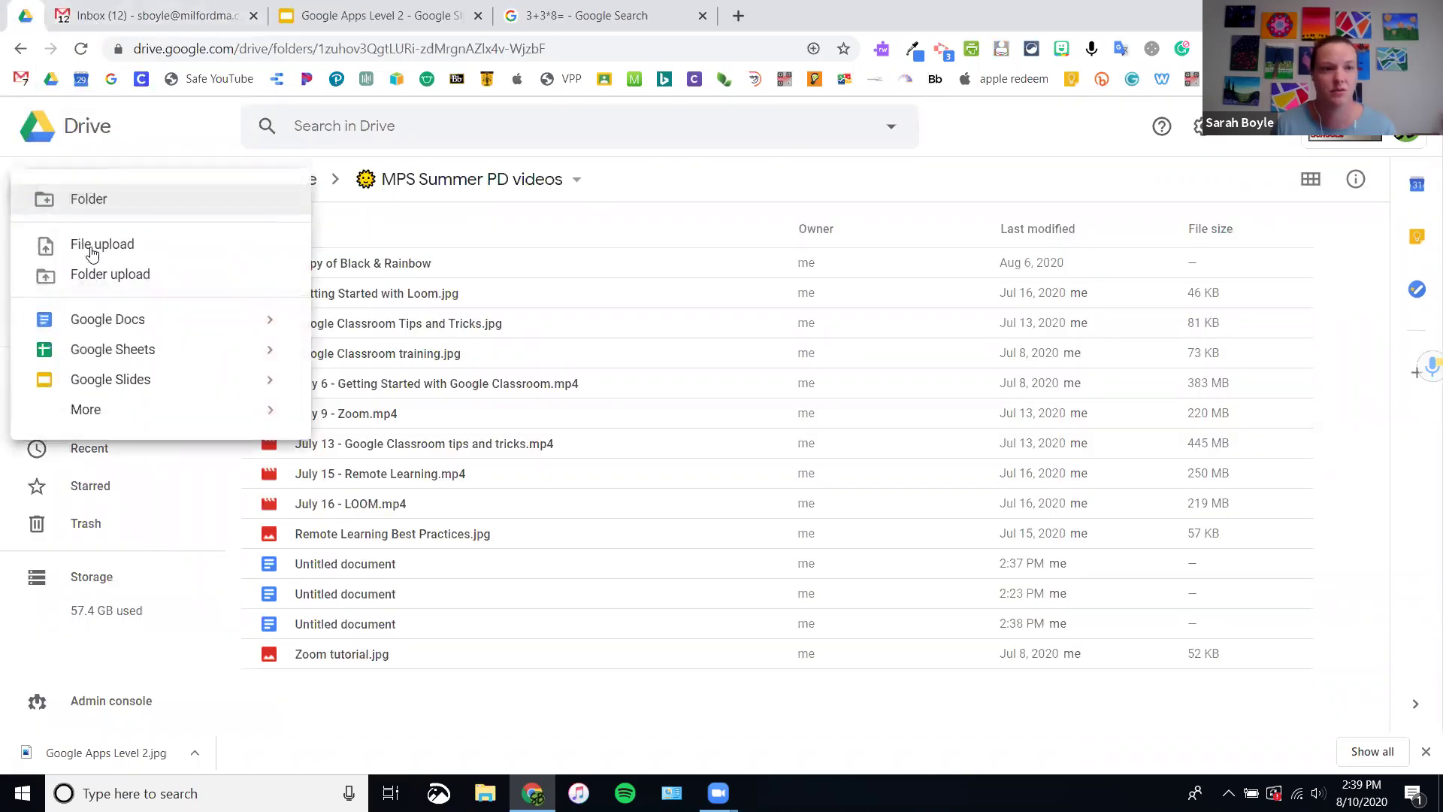
{"action": "left_click", "coordinate": [109, 321]}
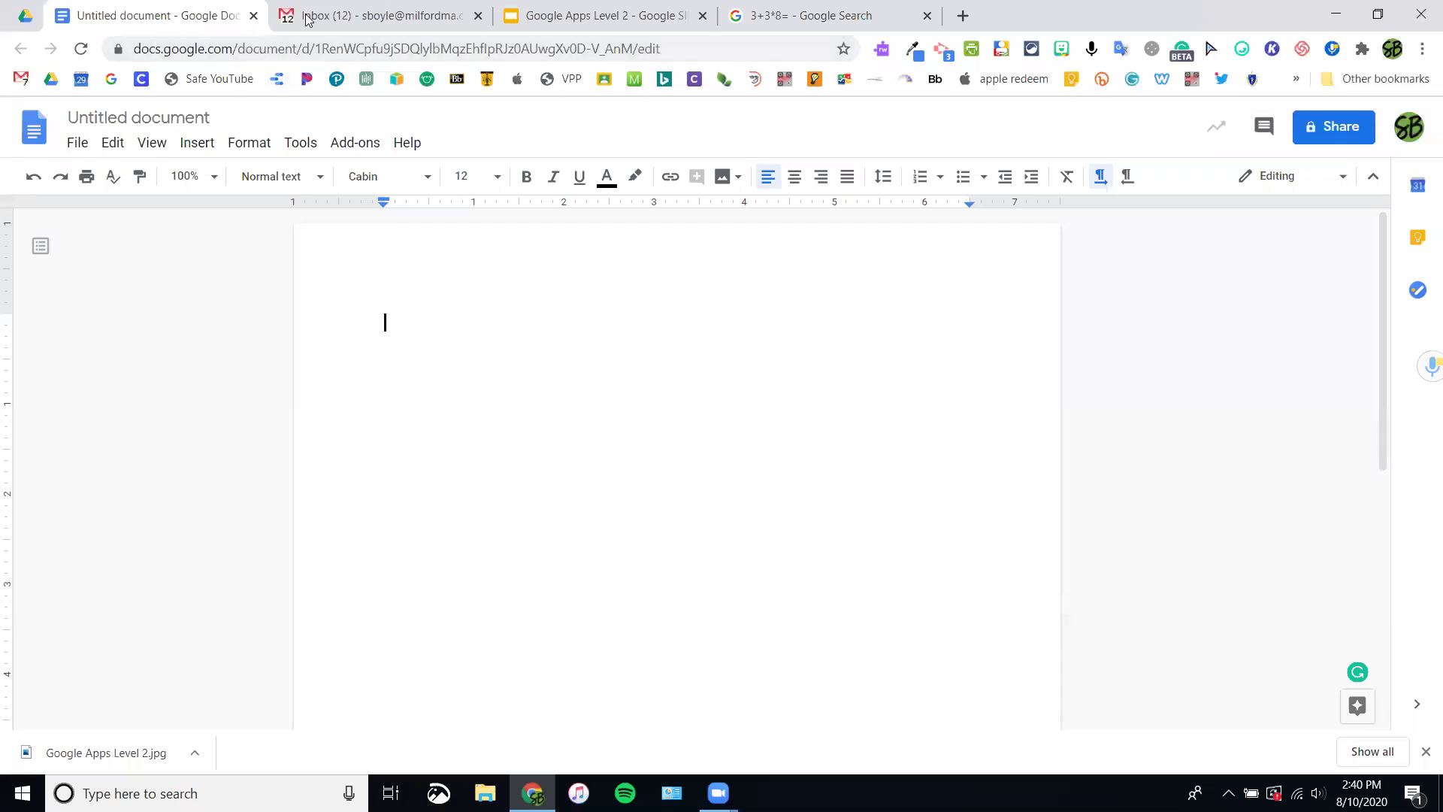
Step: Close the blank document and switch to the Google Apps Level 2 presentation
{"action": "left_click", "coordinate": [254, 17]}
{"action": "left_click", "coordinate": [369, 15]}
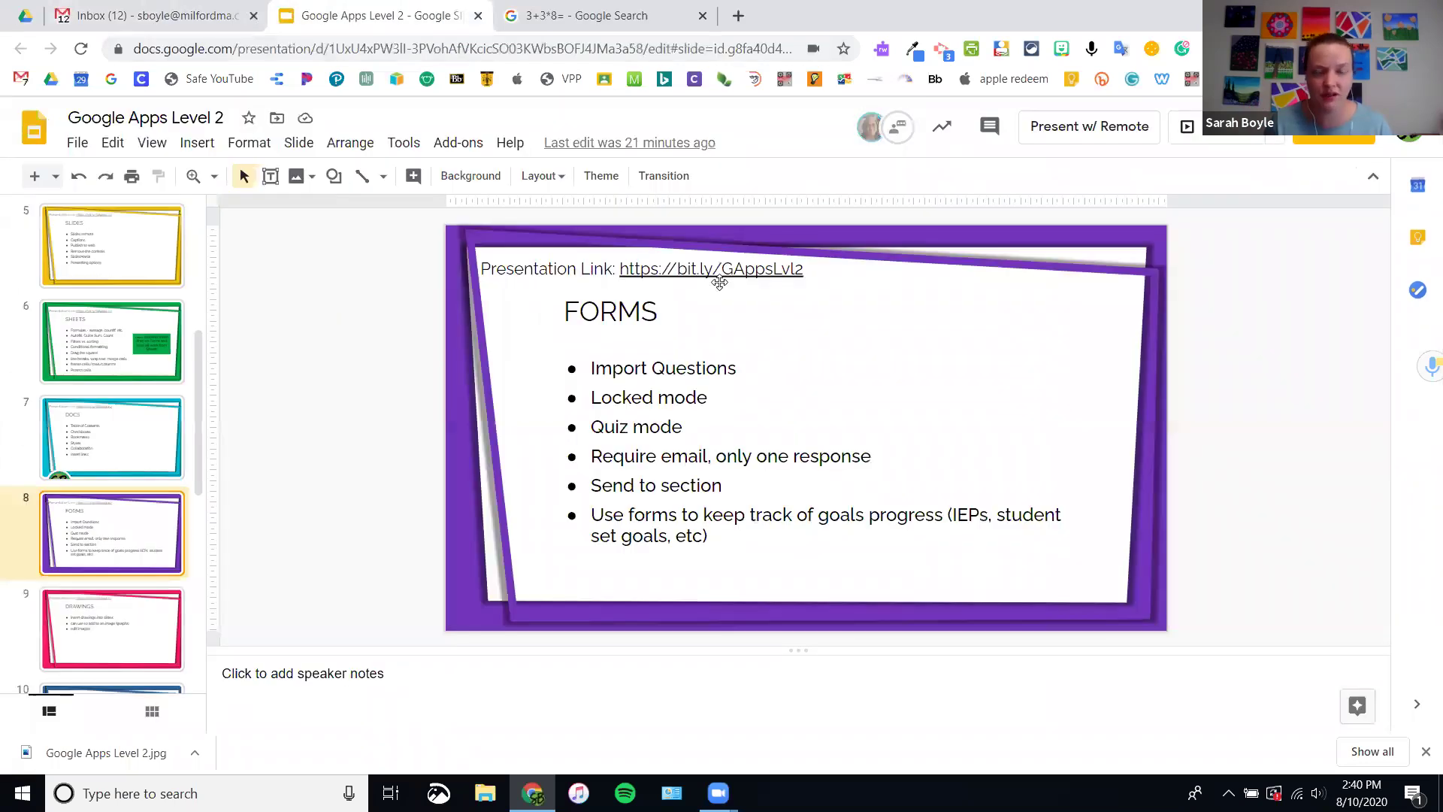